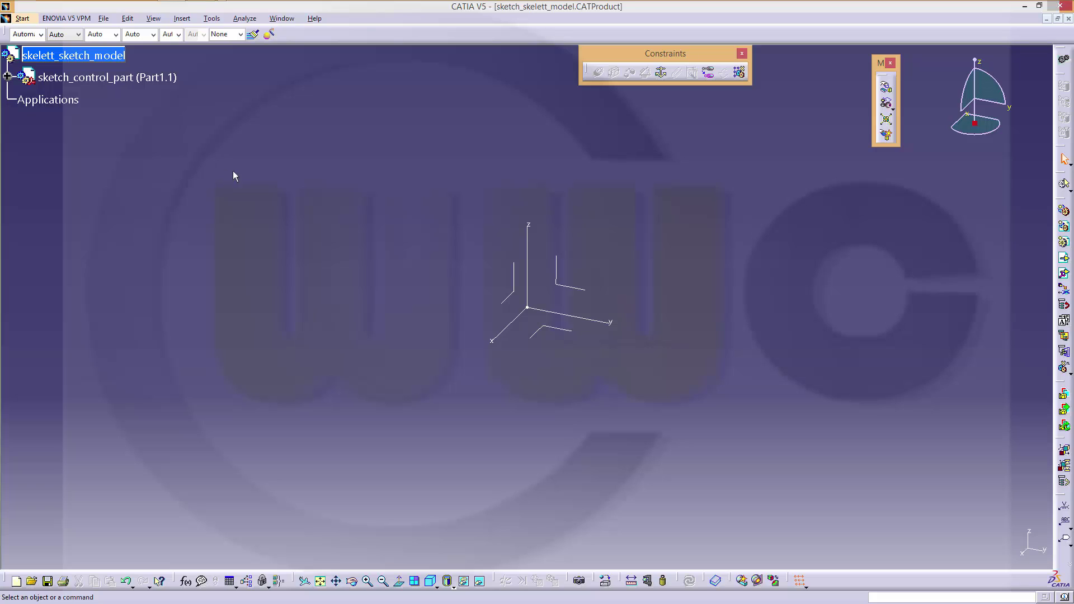
# Select the skelett_sketch_model root and expand sketch_control_part (Part1.1) to show its part.
pyautogui.click(72, 55)
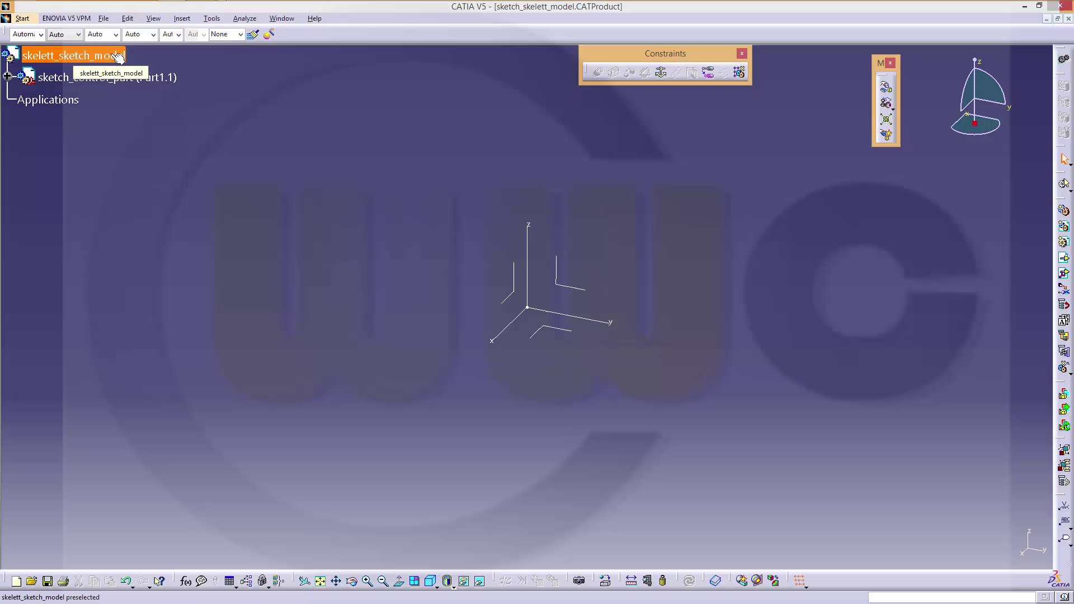
pyautogui.click(56, 56)
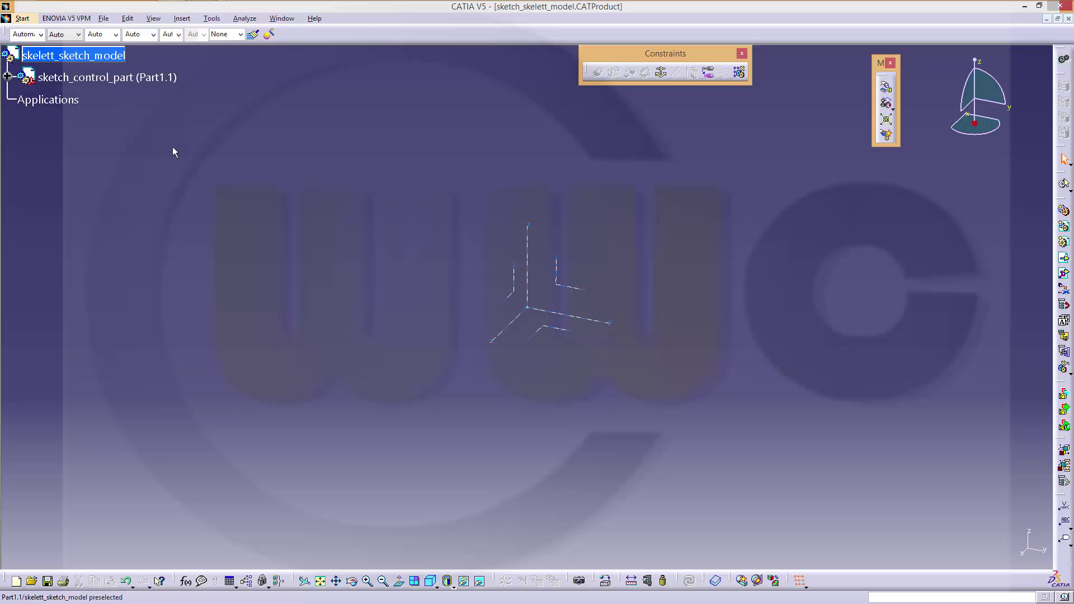
pyautogui.click(7, 77)
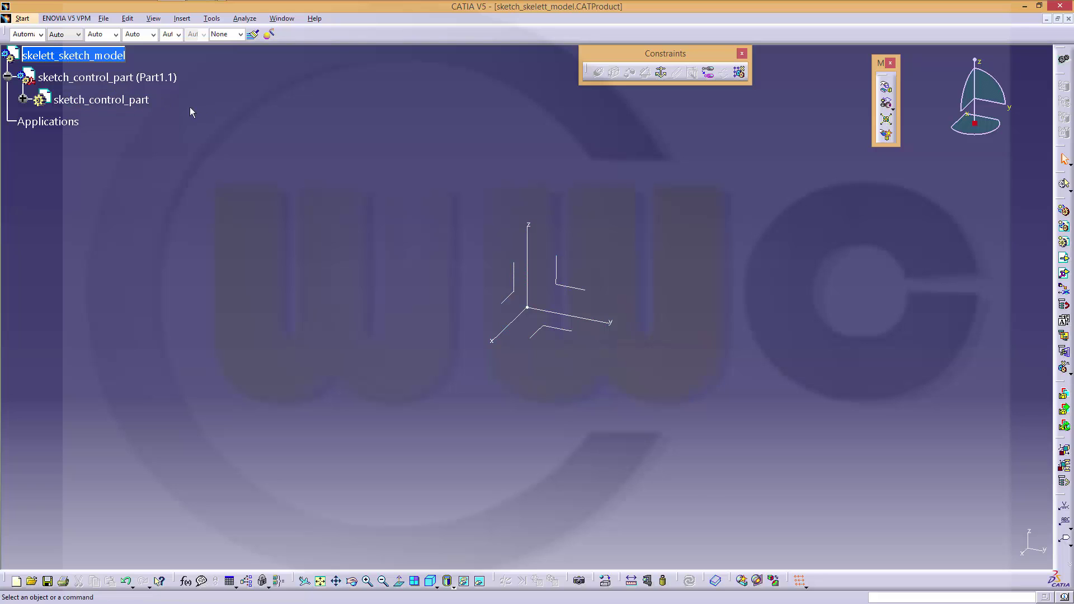
# Activate sketch_control_part and add a Length parameter hold_1 with value 40mm.
pyautogui.doubleClick(106, 101)
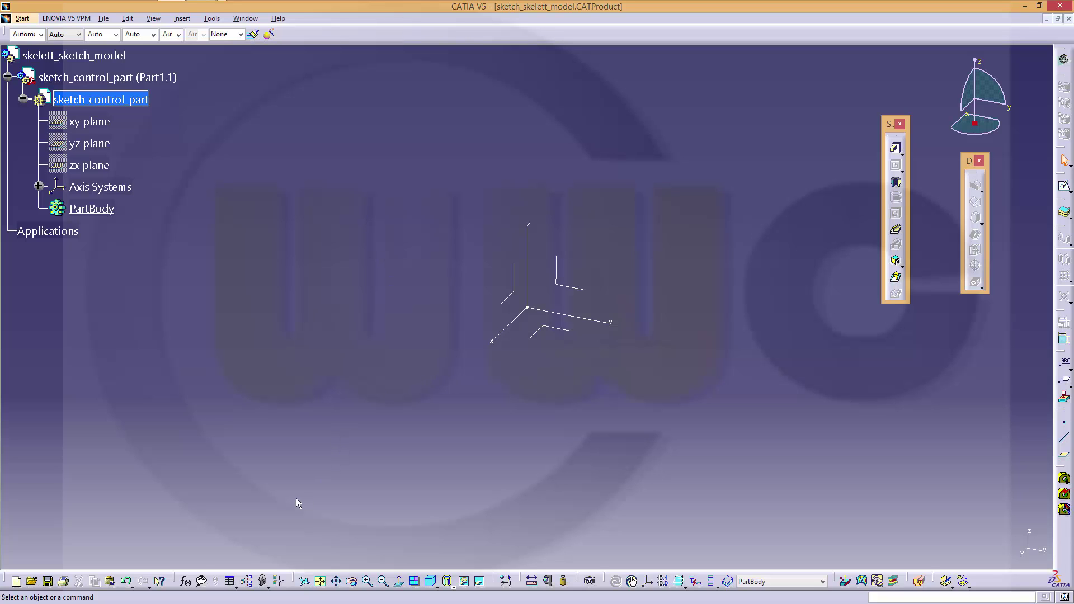
pyautogui.click(186, 582)
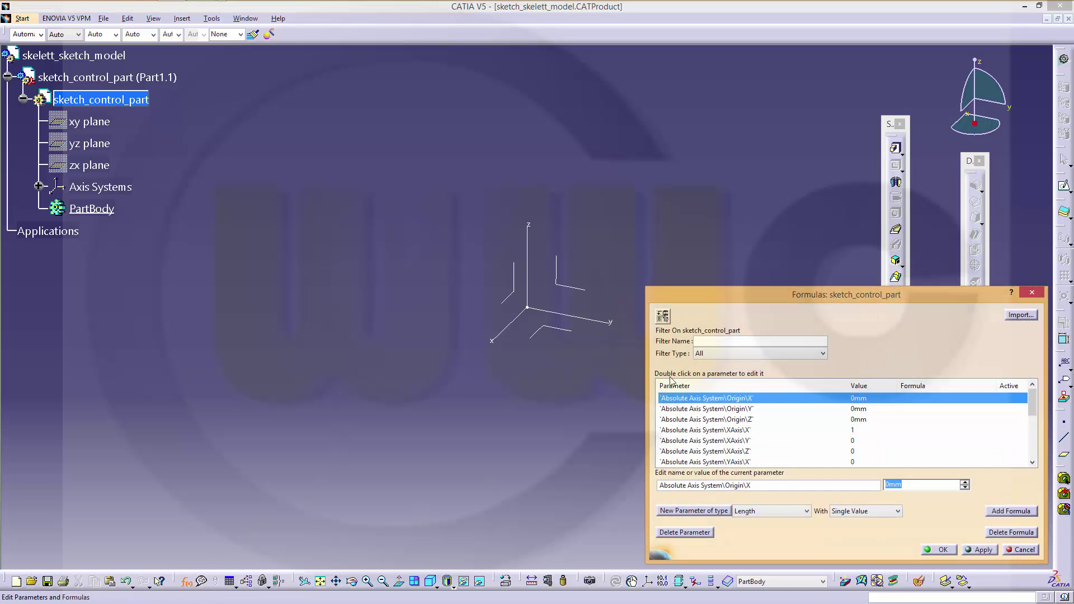
pyautogui.click(693, 511)
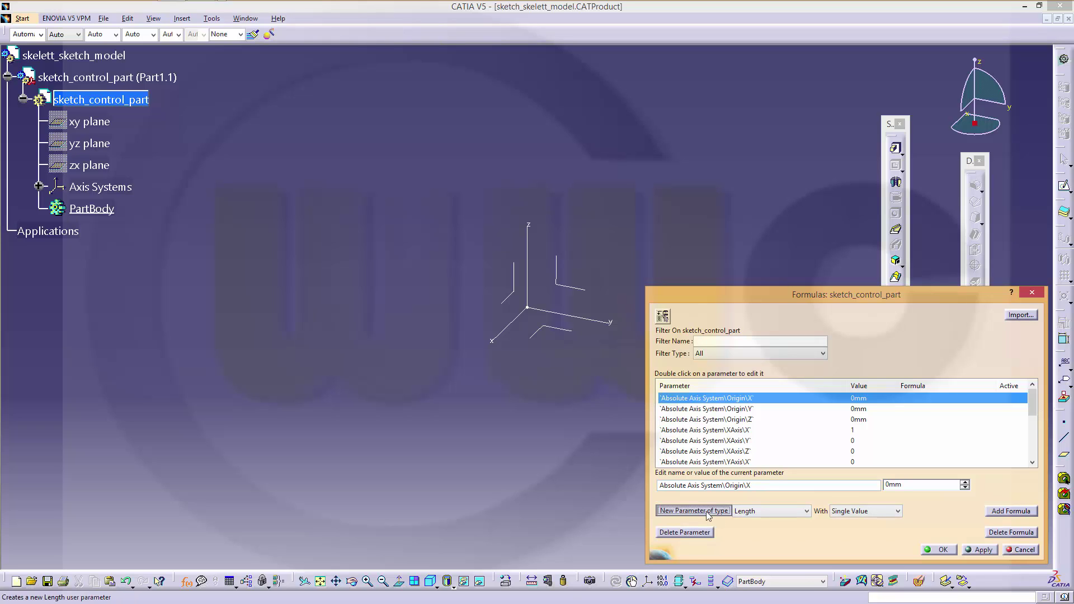
pyautogui.doubleClick(694, 485)
pyautogui.write('hold_1')
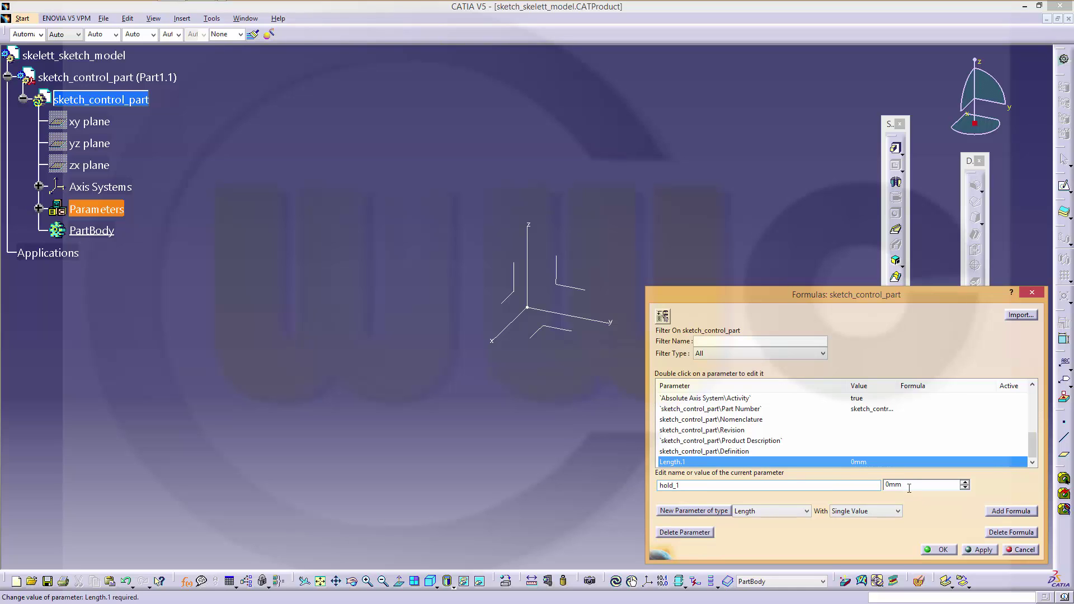
pyautogui.press('Tab')
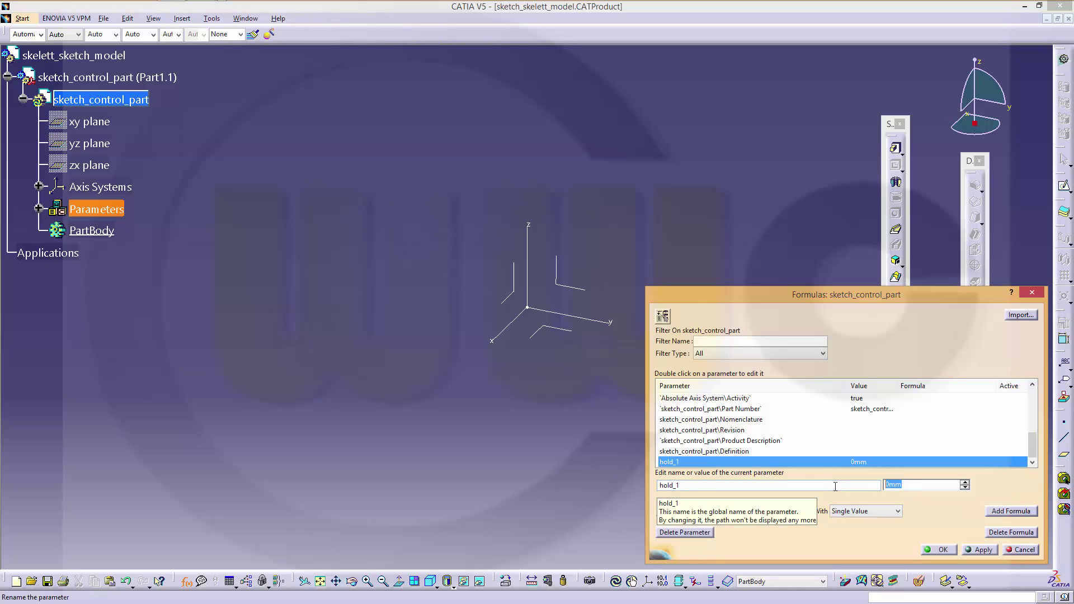
pyautogui.write('40')
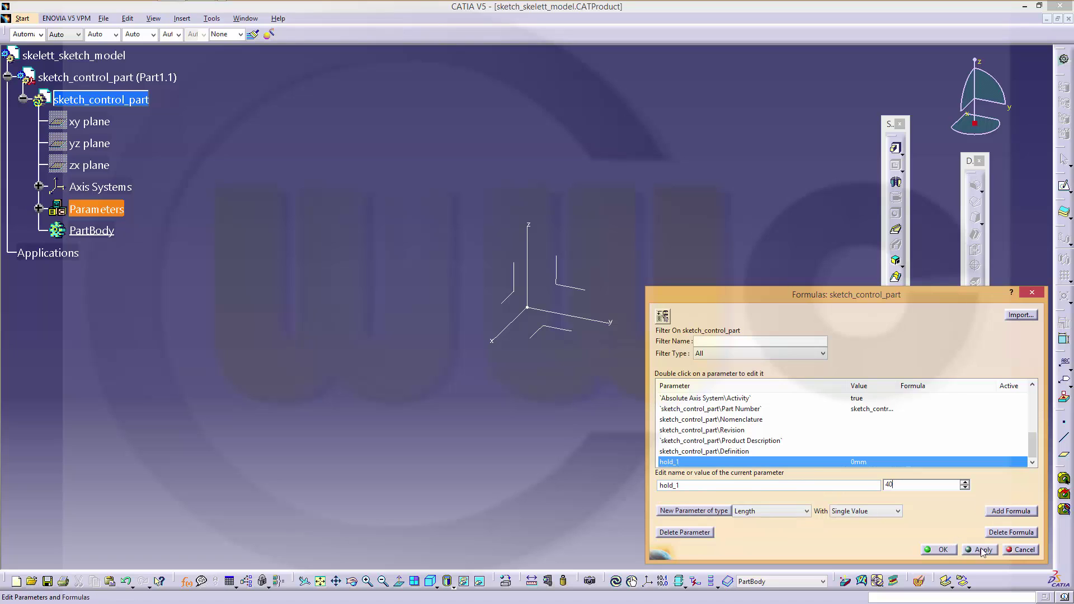
pyautogui.click(983, 551)
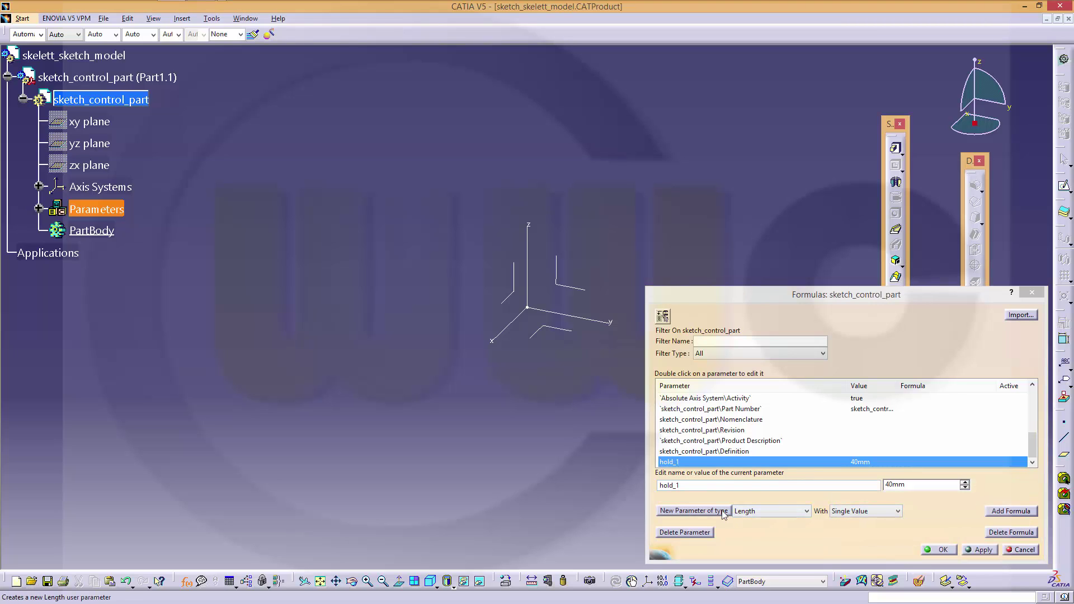
# Add a second Length parameter hold_2 with value 50mm.
pyautogui.click(692, 511)
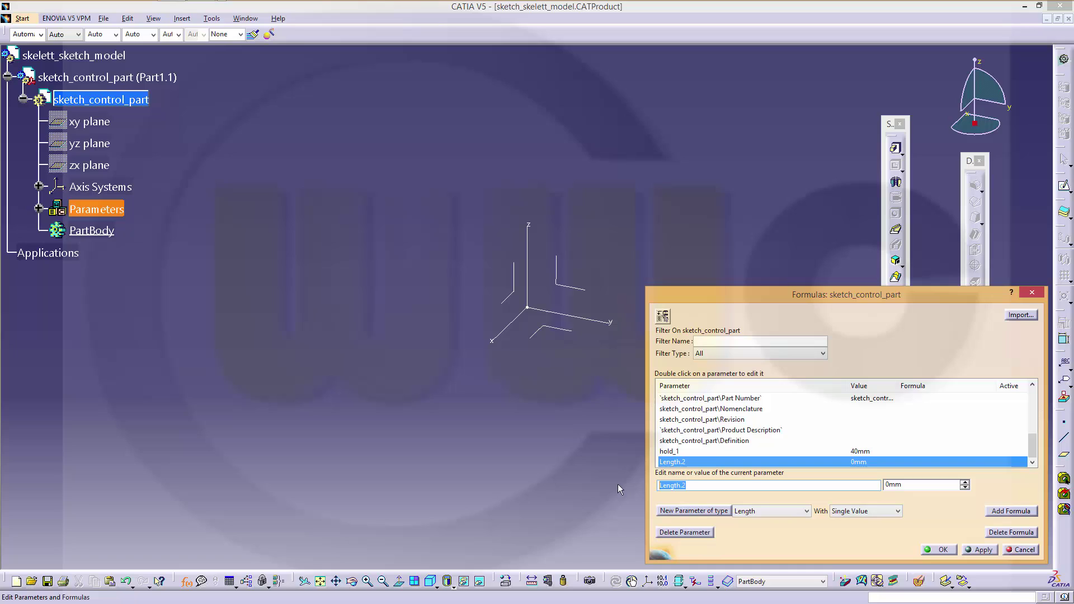
pyautogui.write('hold_2')
pyautogui.click(895, 484)
pyautogui.write('50')
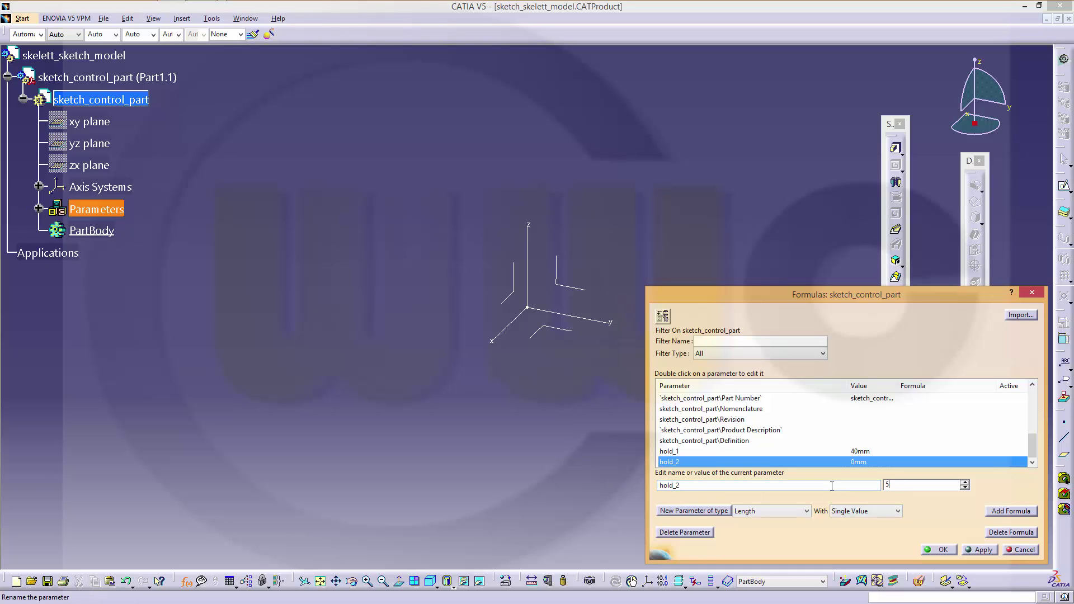
pyautogui.click(979, 550)
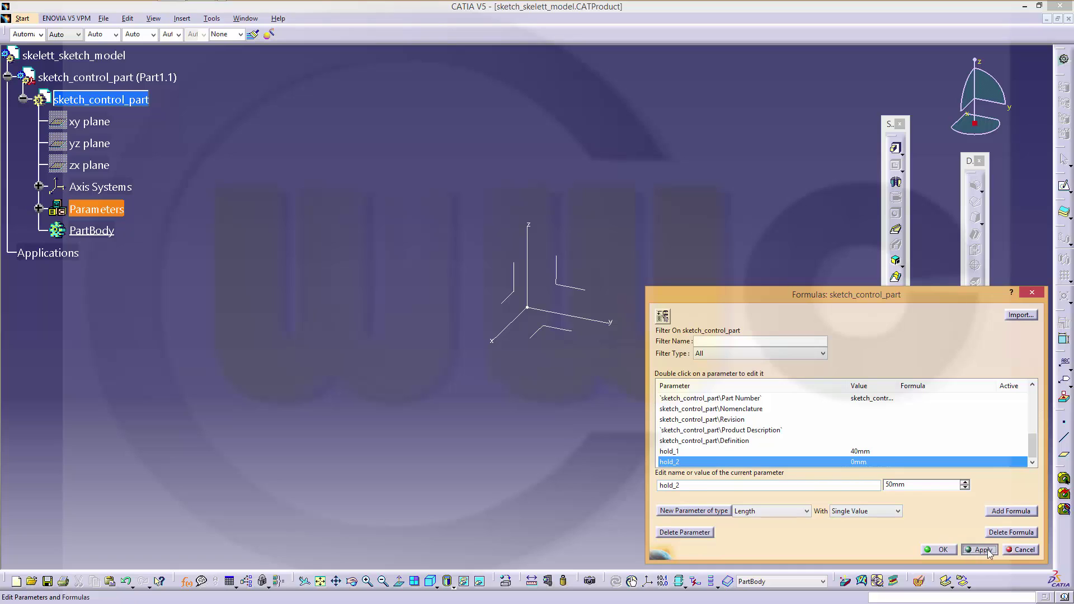
# Add Length parameters center_1 = 20mm and center_2 = 30mm.
pyautogui.click(685, 511)
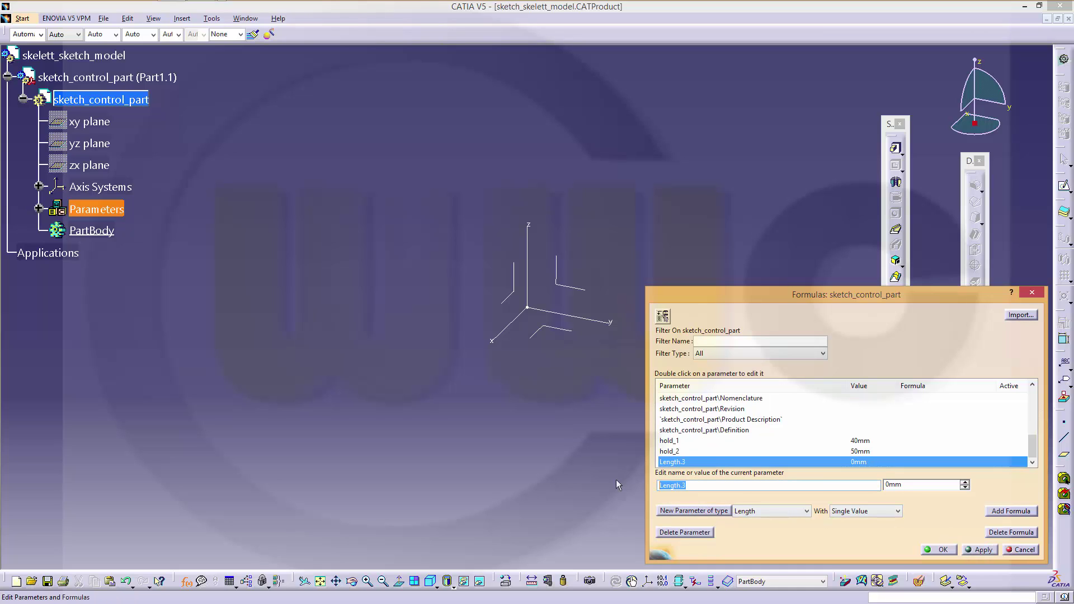
pyautogui.write('center_1')
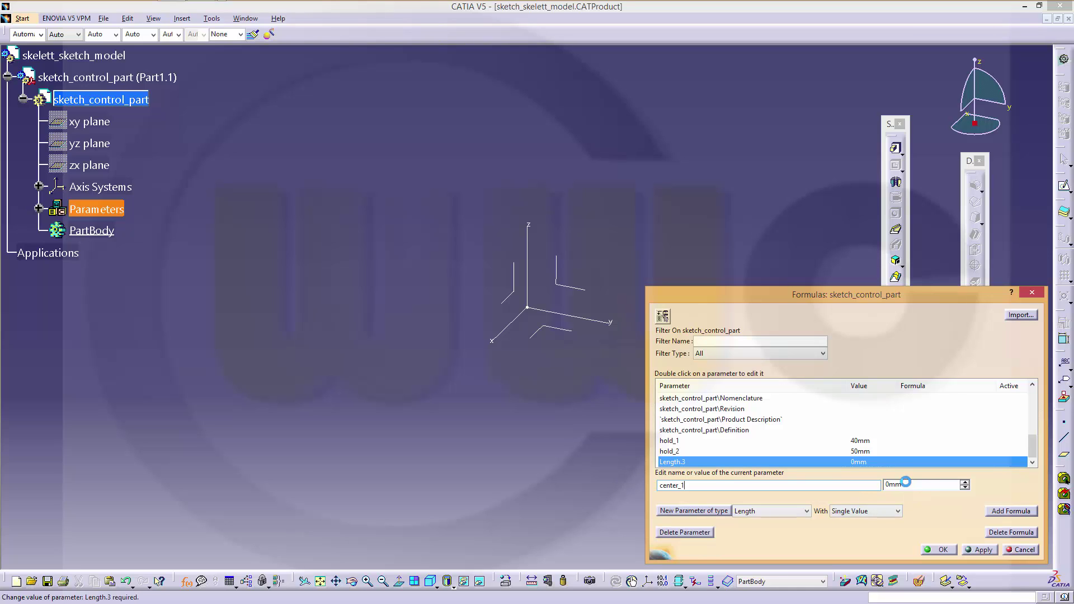
pyautogui.doubleClick(898, 485)
pyautogui.write('20')
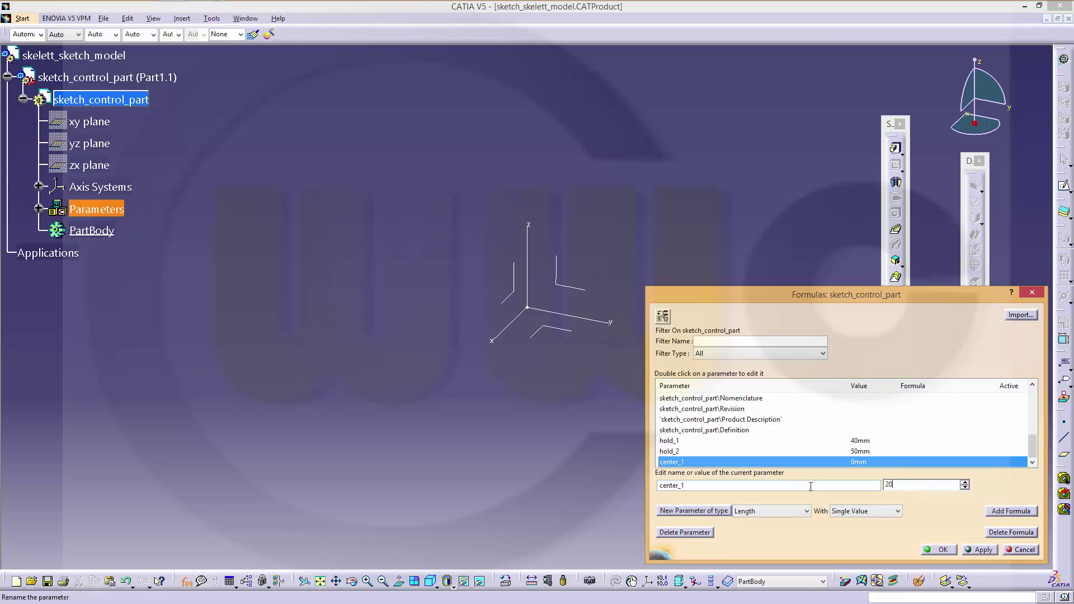
pyautogui.click(982, 550)
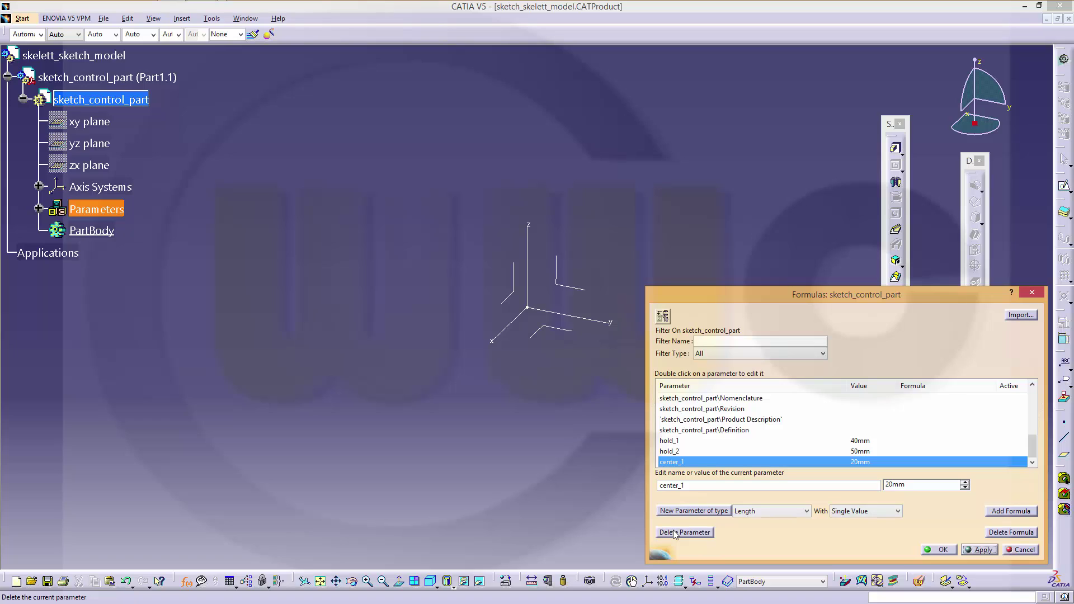
pyautogui.click(694, 511)
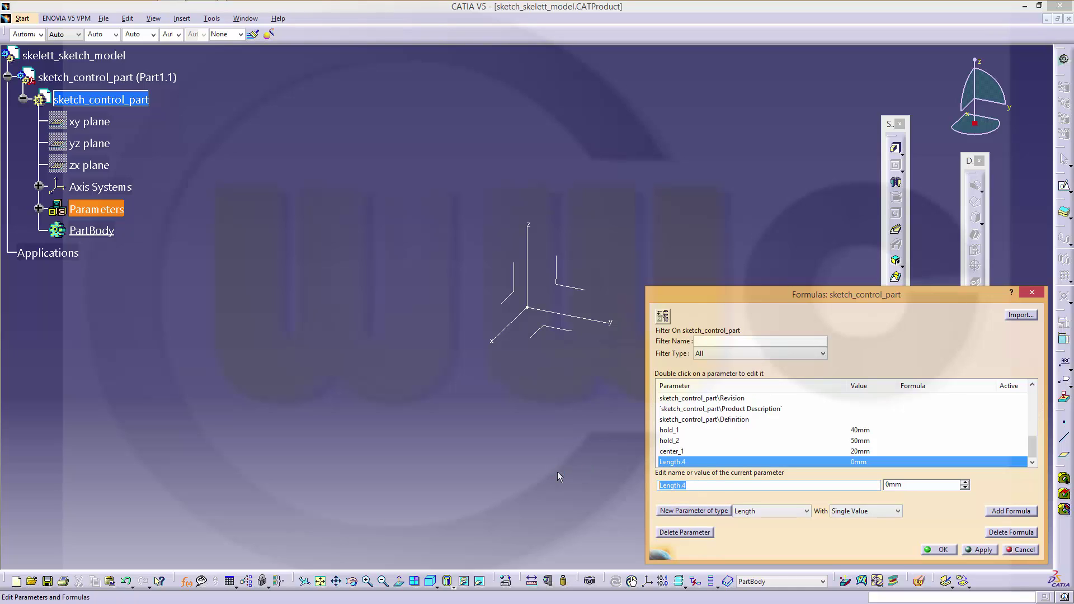
pyautogui.write('center_2')
pyautogui.click(930, 486)
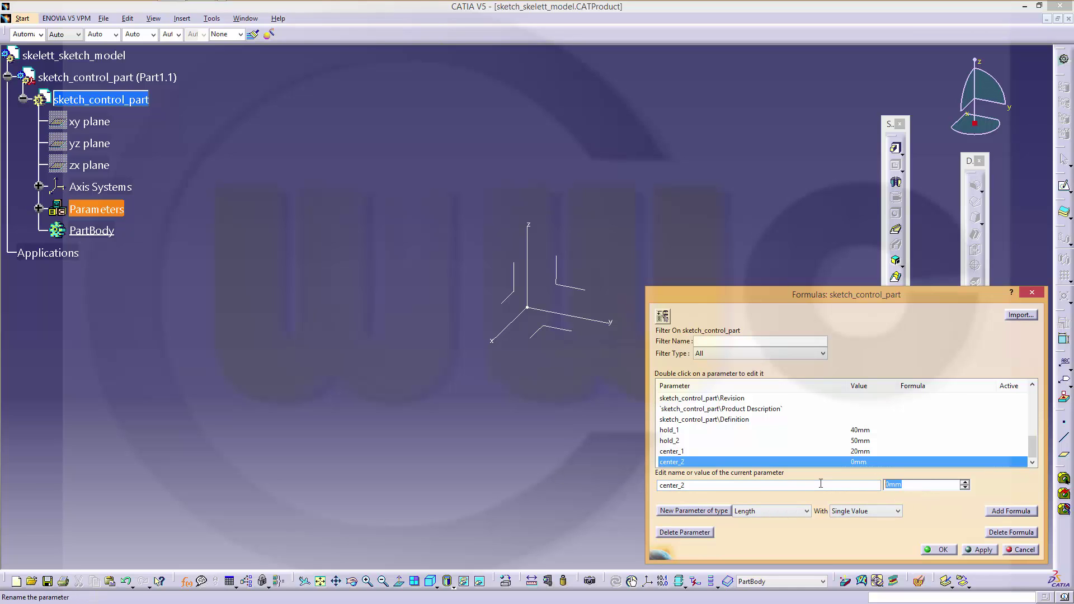
pyautogui.write('30')
pyautogui.click(979, 550)
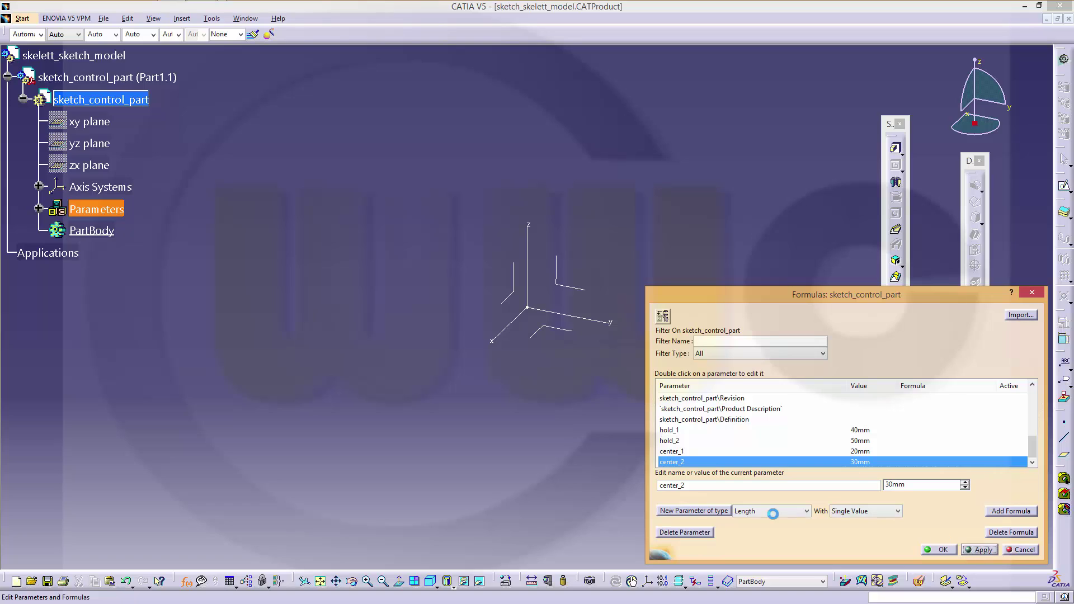
# Add a Length parameter depth = 5mm.
pyautogui.click(694, 511)
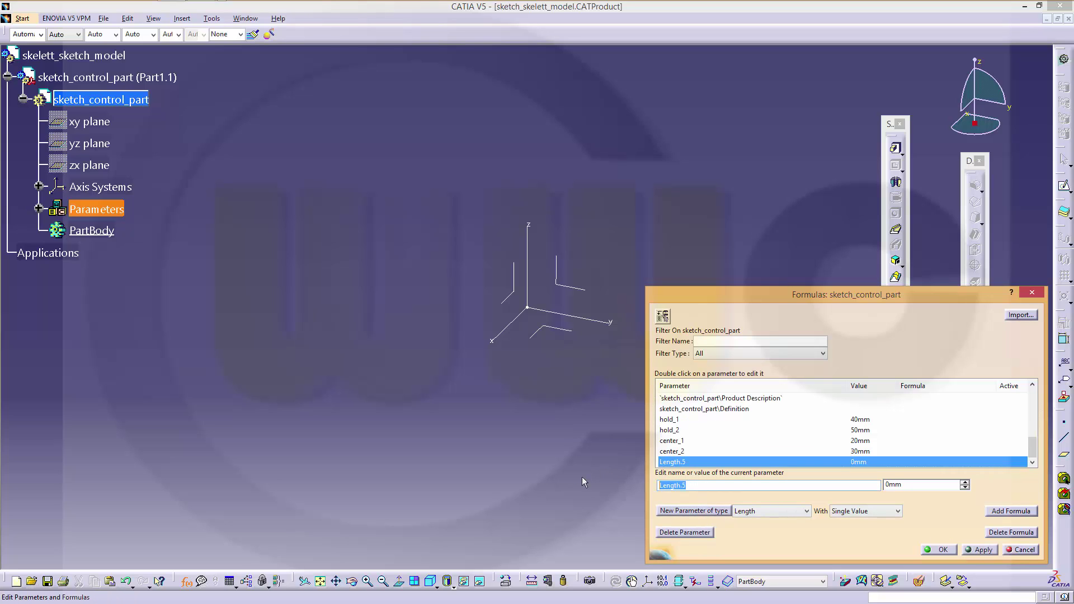
pyautogui.write('depth')
pyautogui.press('Tab')
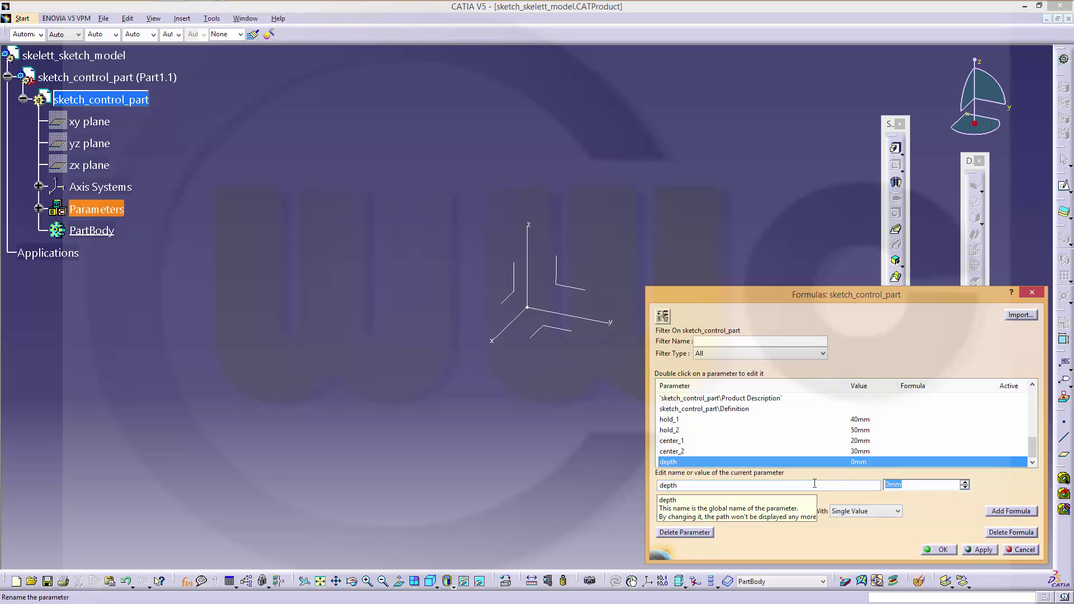
pyautogui.write('5')
pyautogui.click(980, 550)
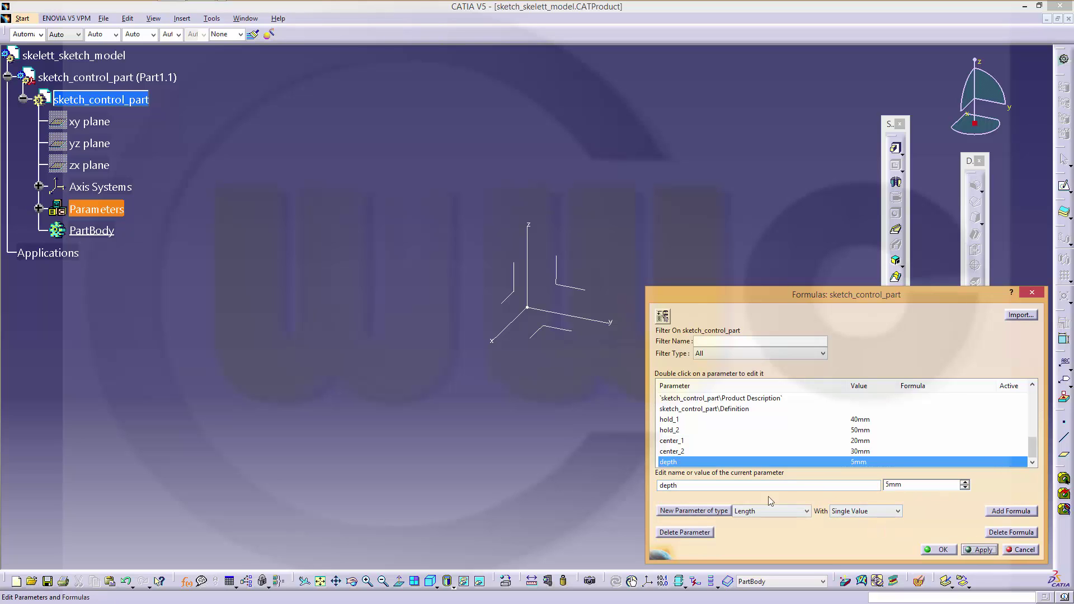
# Add a connector_length parameter of 100mm, then rename it to plane_1.
pyautogui.click(703, 511)
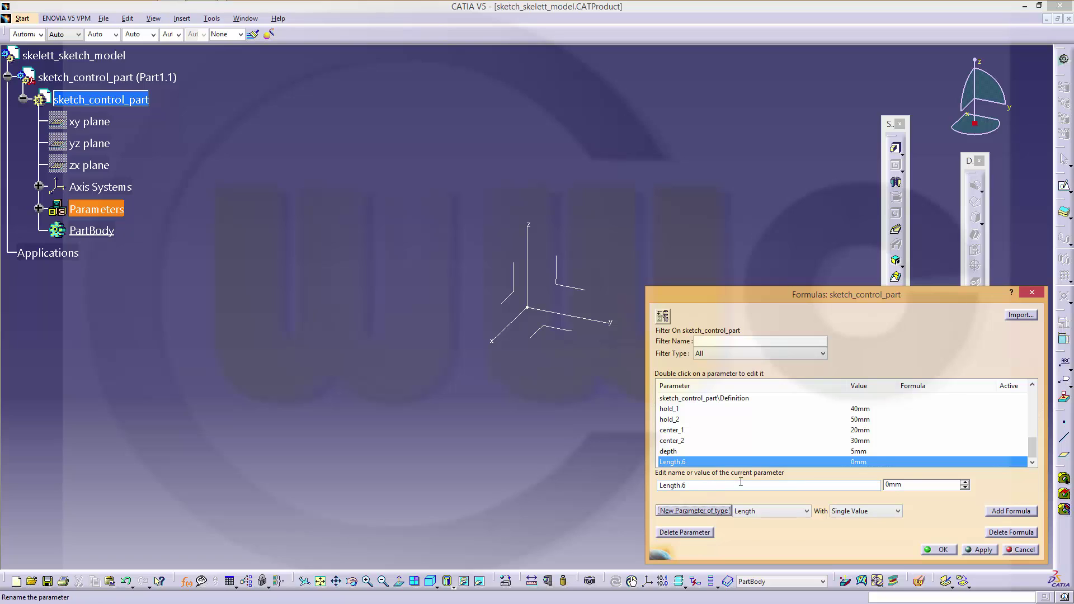
pyautogui.moveTo(741, 482); pyautogui.dragTo(605, 482)
pyautogui.write('co')
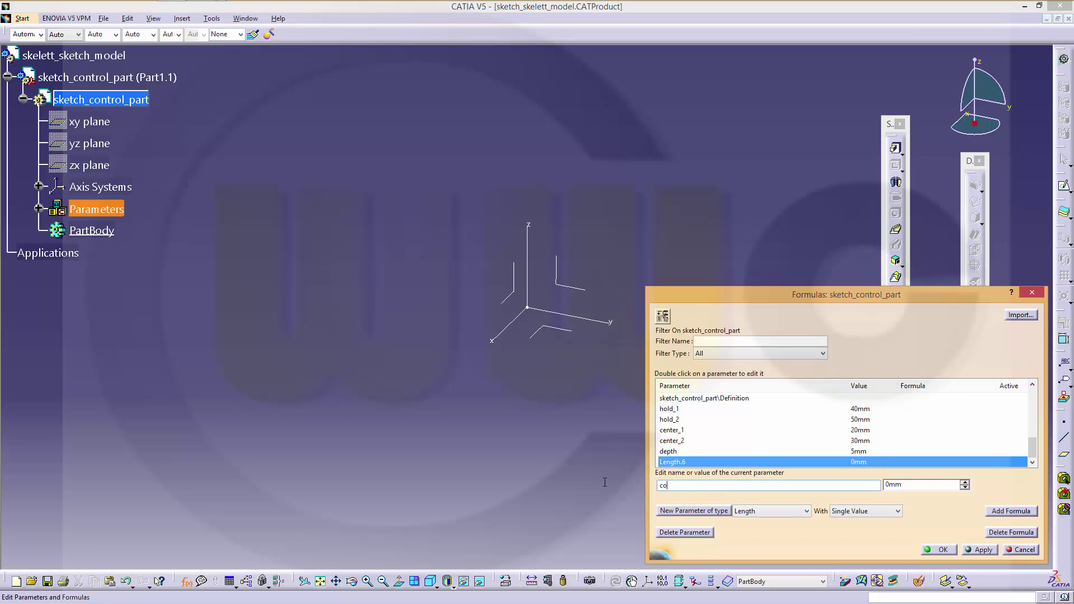
pyautogui.write('nnector_length')
pyautogui.press('Tab')
pyautogui.write('100')
pyautogui.click(980, 550)
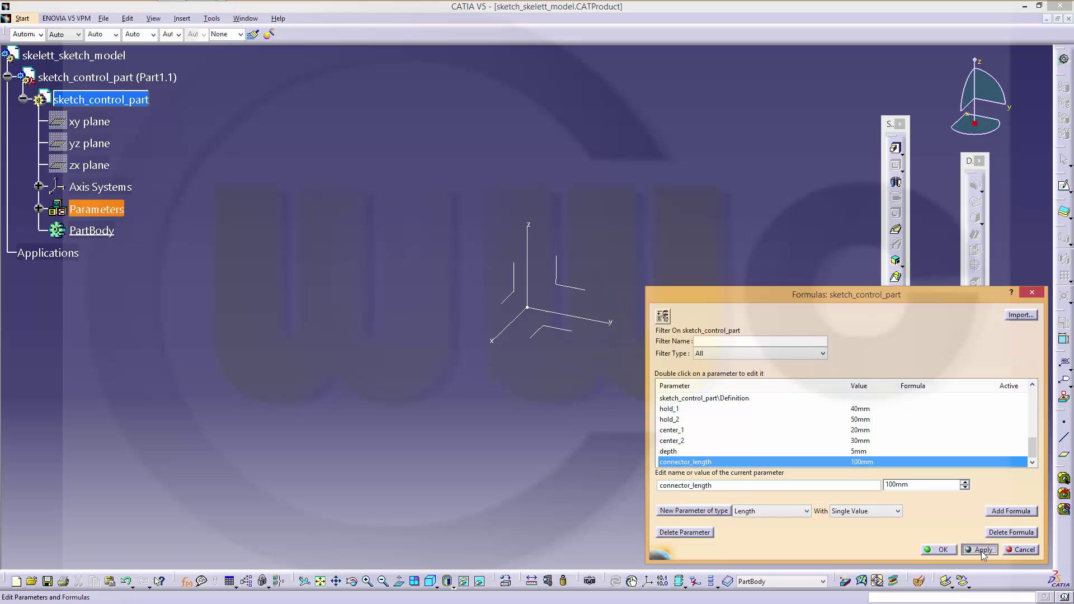
pyautogui.click(762, 486)
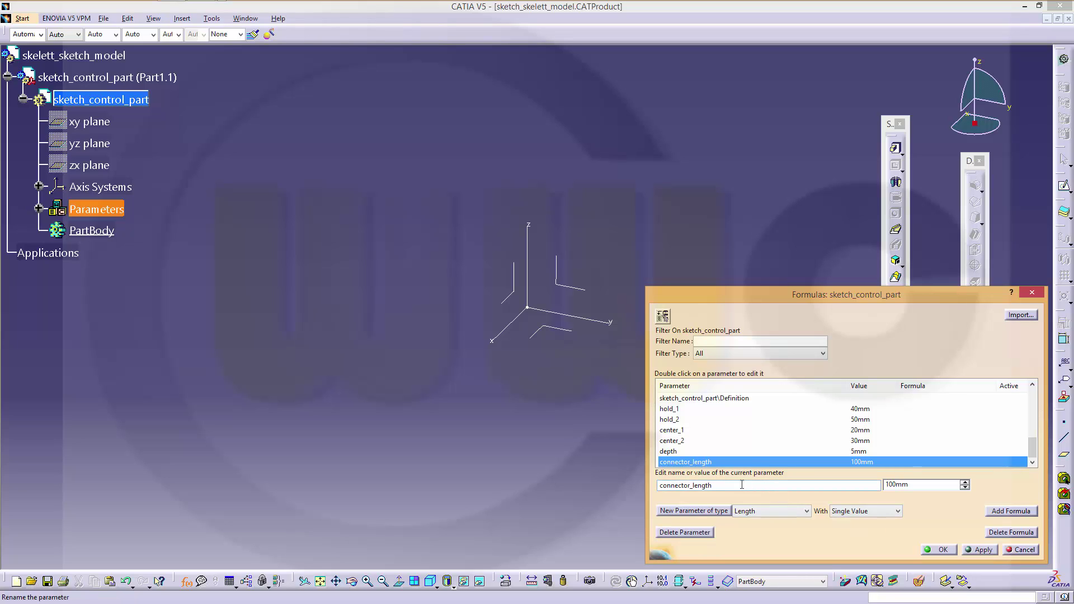
pyautogui.doubleClick(742, 485)
pyautogui.write('plane_1')
pyautogui.doubleClick(928, 485)
# Set plane_1 to 10mm and add plane_2 at 20mm, correcting its misspelled name.
pyautogui.write('10')
pyautogui.click(980, 550)
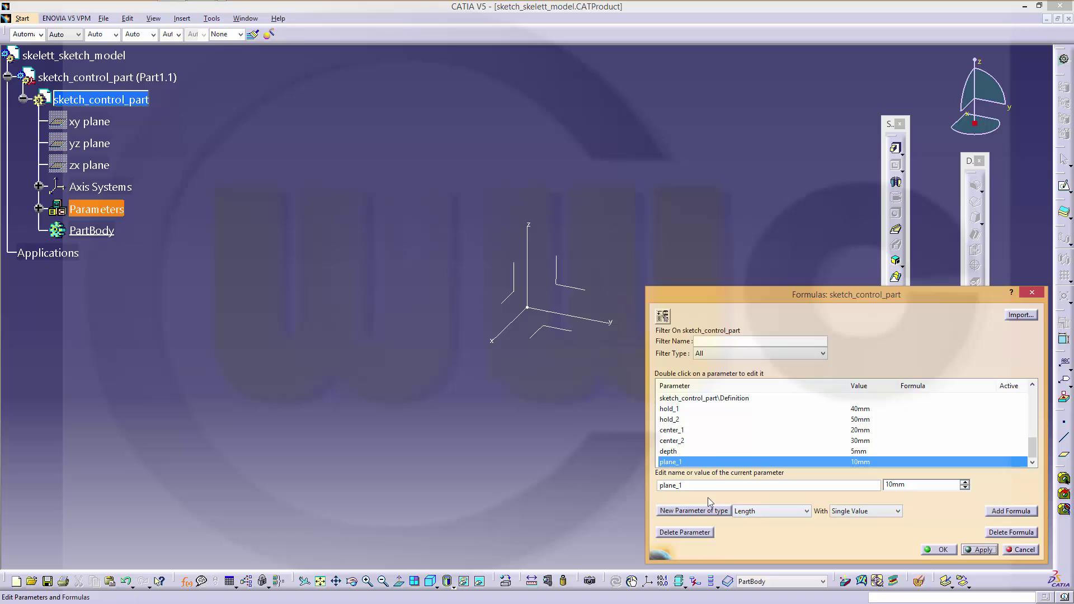
pyautogui.click(694, 511)
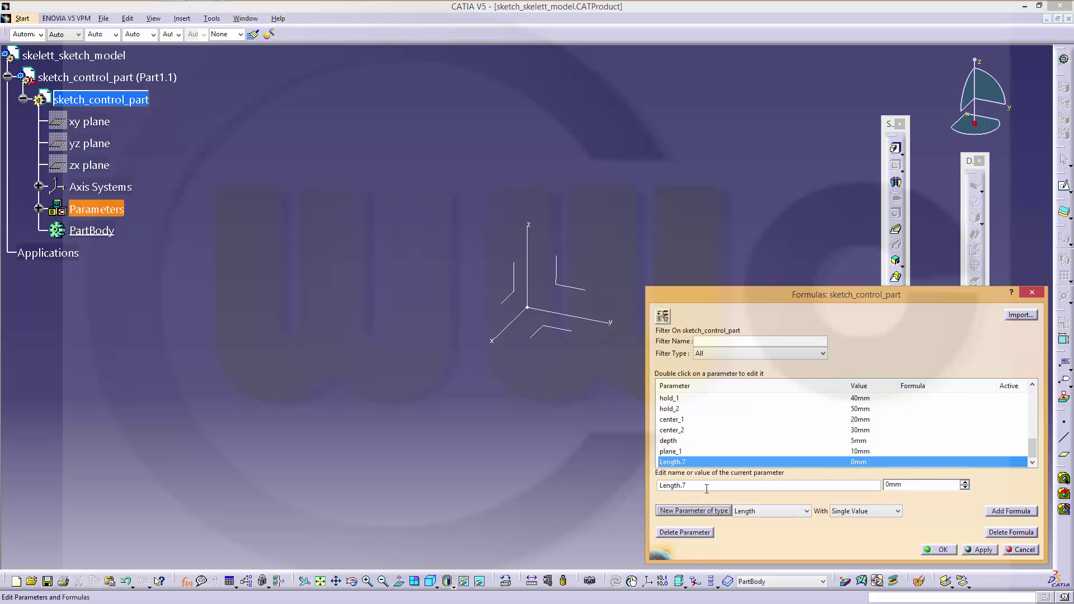
pyautogui.moveTo(707, 489); pyautogui.dragTo(612, 479)
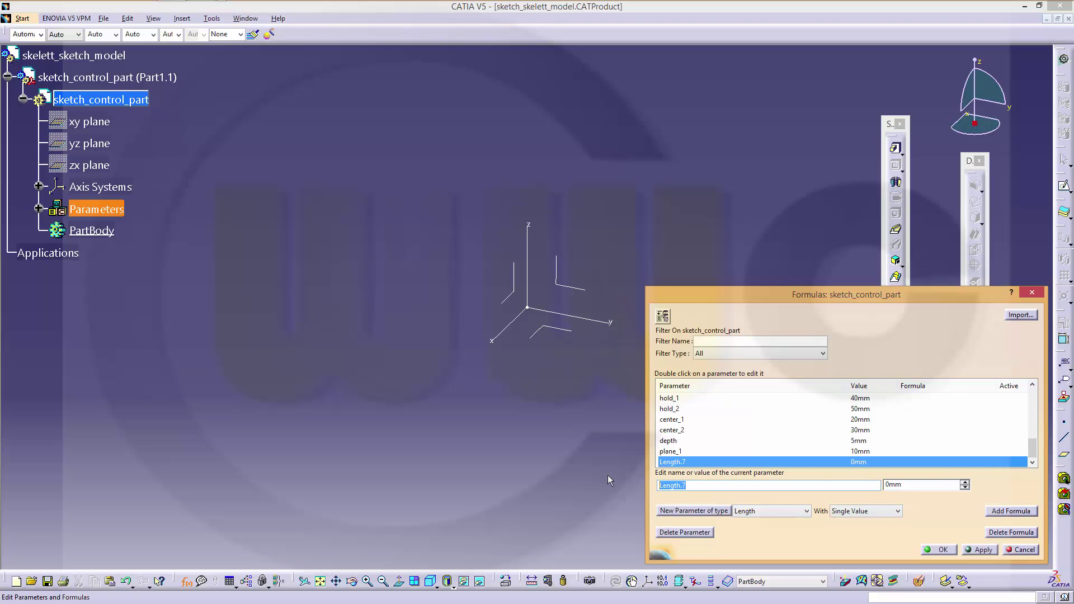
pyautogui.write('plaen_2')
pyautogui.press('Tab')
pyautogui.write('20')
pyautogui.click(981, 549)
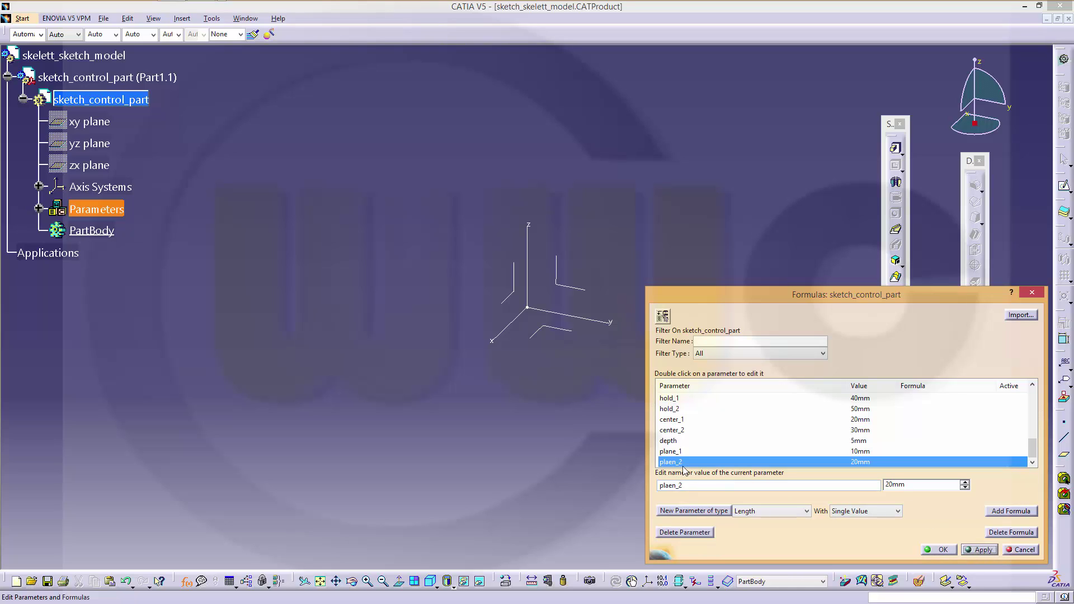
pyautogui.click(677, 485)
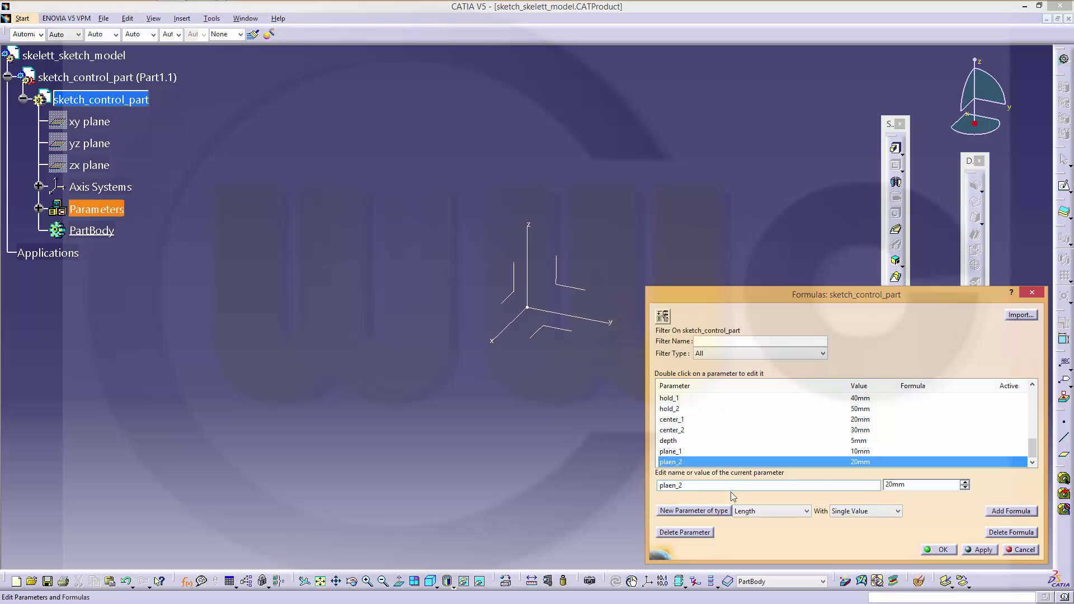
pyautogui.press('Delete')
pyautogui.write('e')
pyautogui.click(980, 551)
# Add a Length parameter connector_length = 100mm.
pyautogui.click(689, 511)
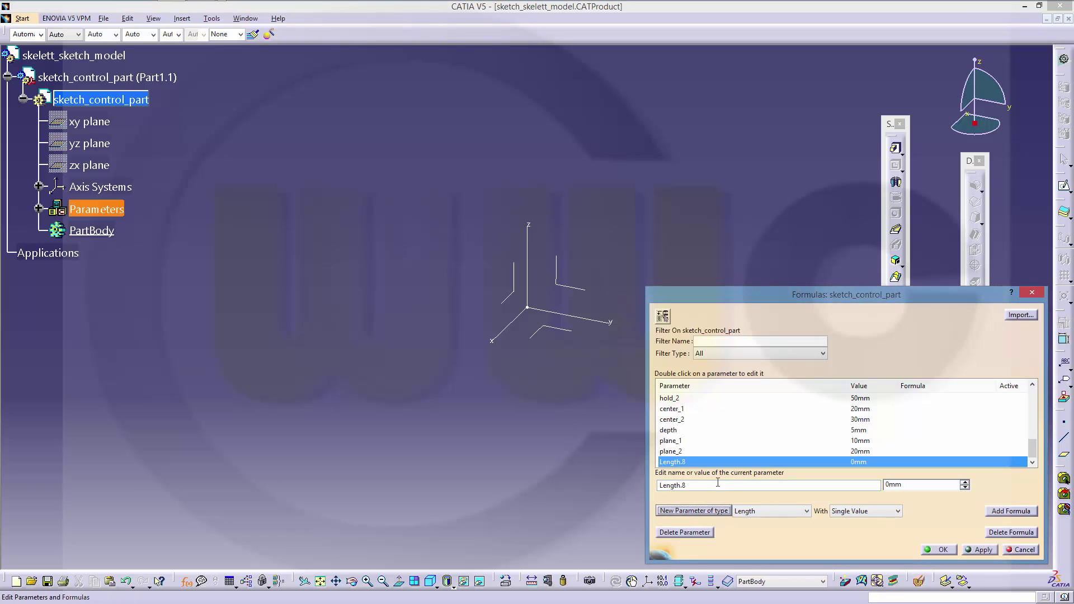
pyautogui.write('conncetor')
pyautogui.press('BackSpace')
pyautogui.press('BackSpace')
pyautogui.press('BackSpace')
pyautogui.press('BackSpace')
pyautogui.press('BackSpace')
pyautogui.write('ector_length')
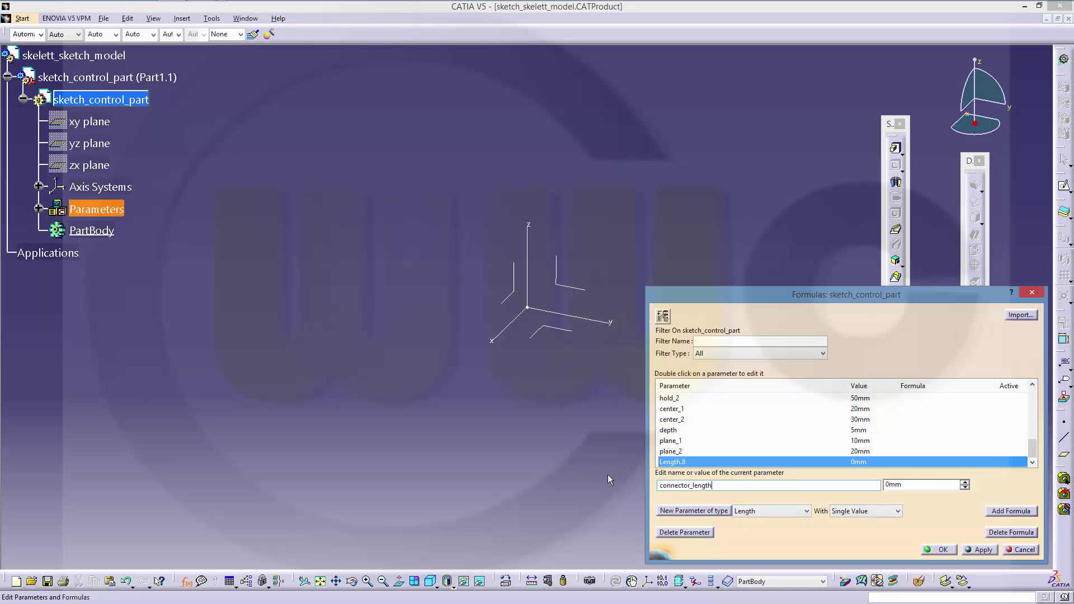
pyautogui.press('Tab')
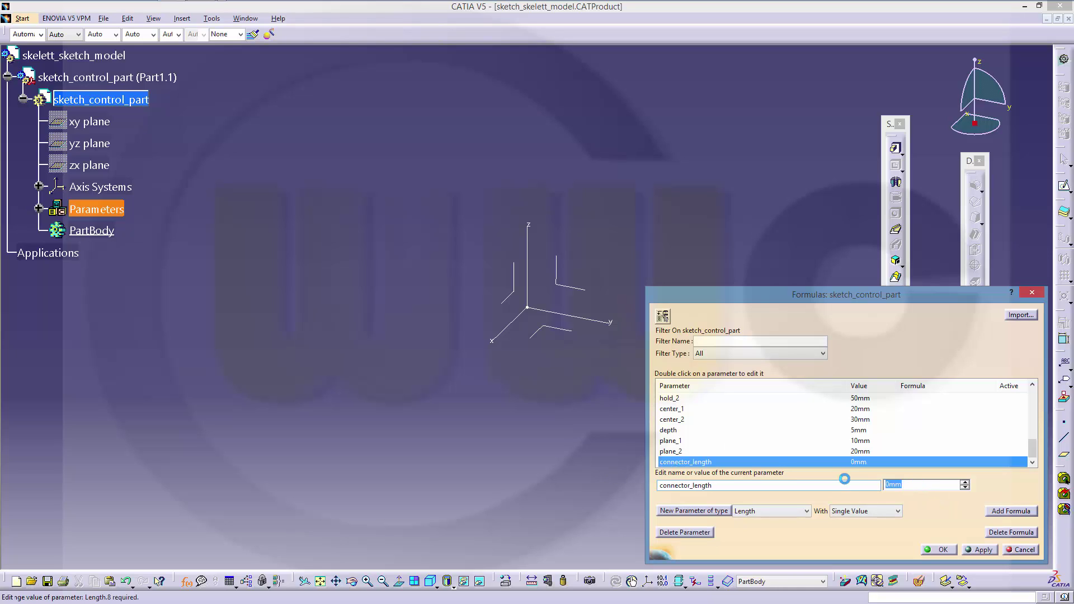
pyautogui.write('100')
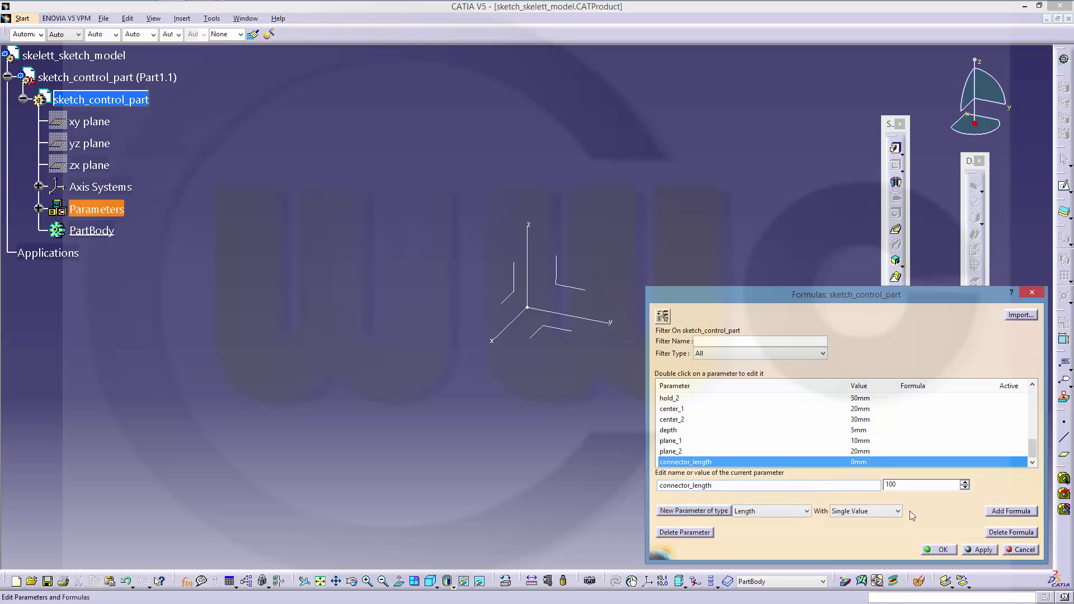
pyautogui.click(980, 550)
# Close Formulas, expand Parameters, and review Part Infrastructure and Parameters and Measure options.
pyautogui.click(942, 550)
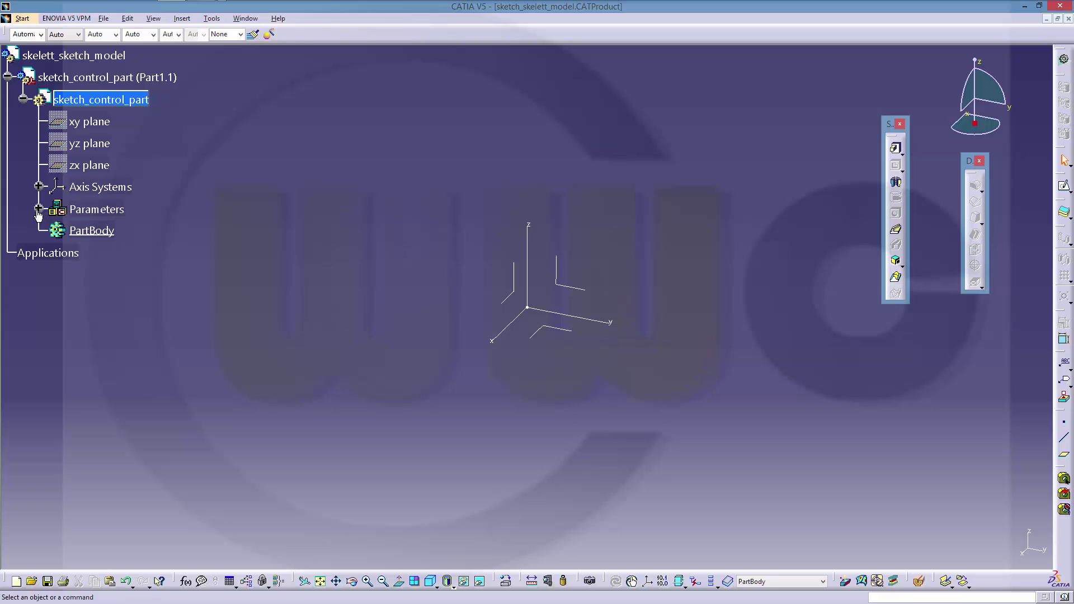
pyautogui.click(38, 210)
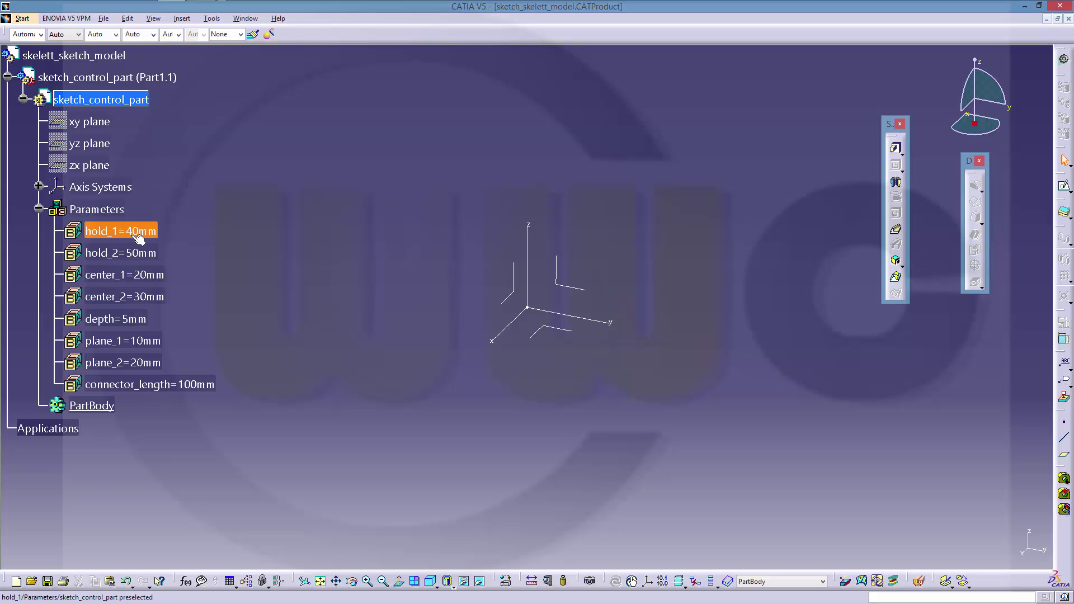
pyautogui.click(212, 18)
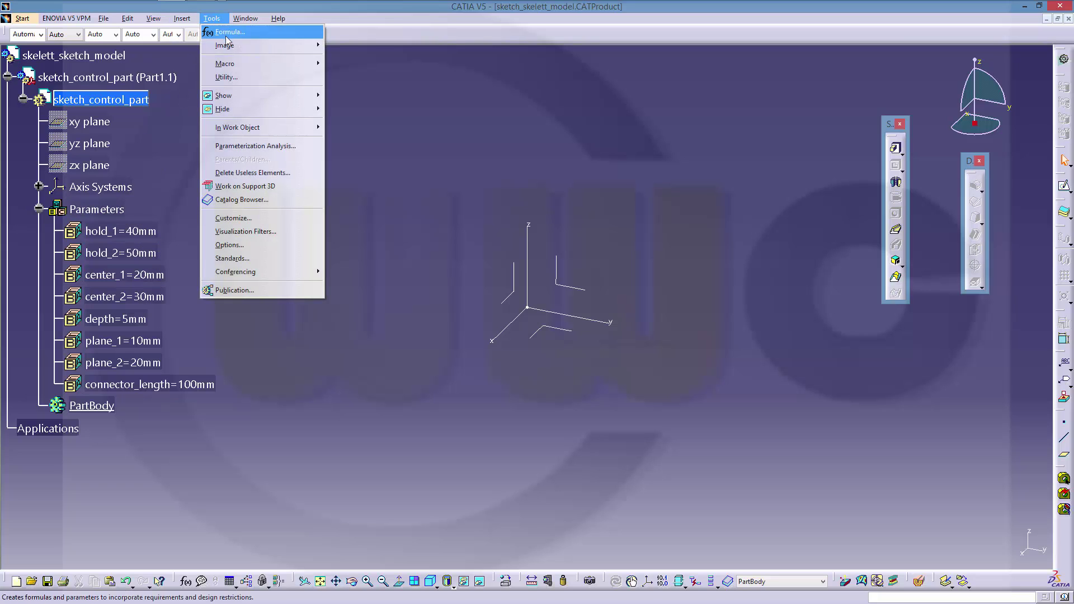
pyautogui.click(238, 248)
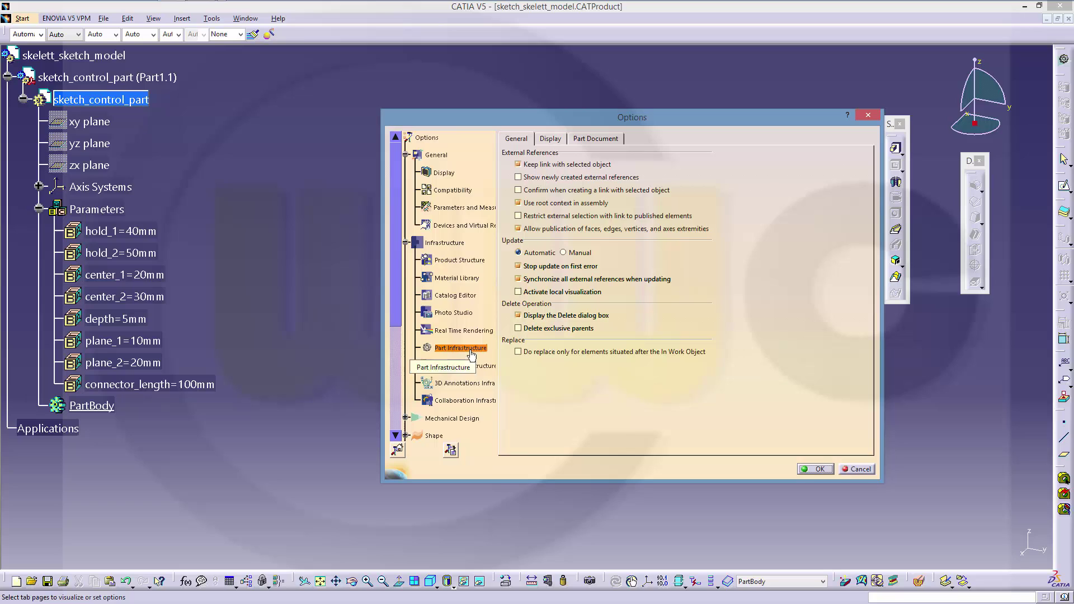
pyautogui.click(551, 140)
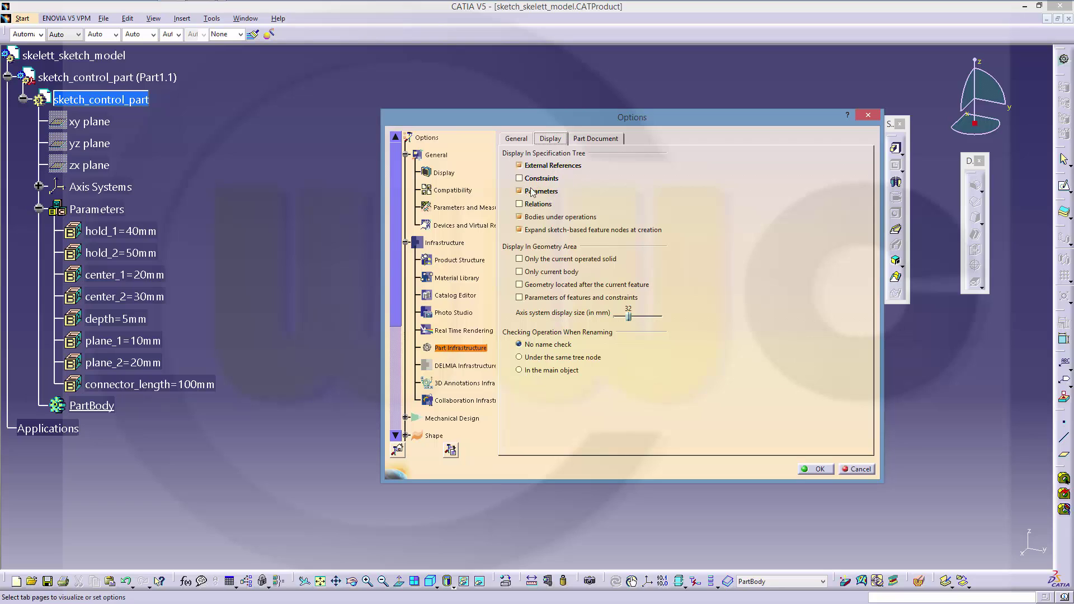
pyautogui.click(520, 138)
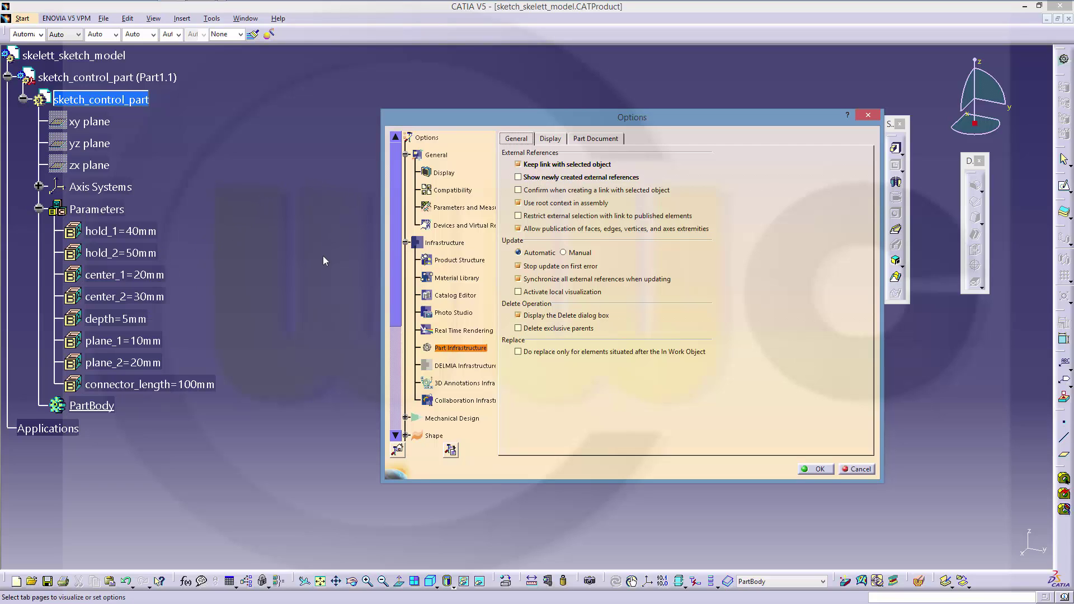
pyautogui.click(457, 211)
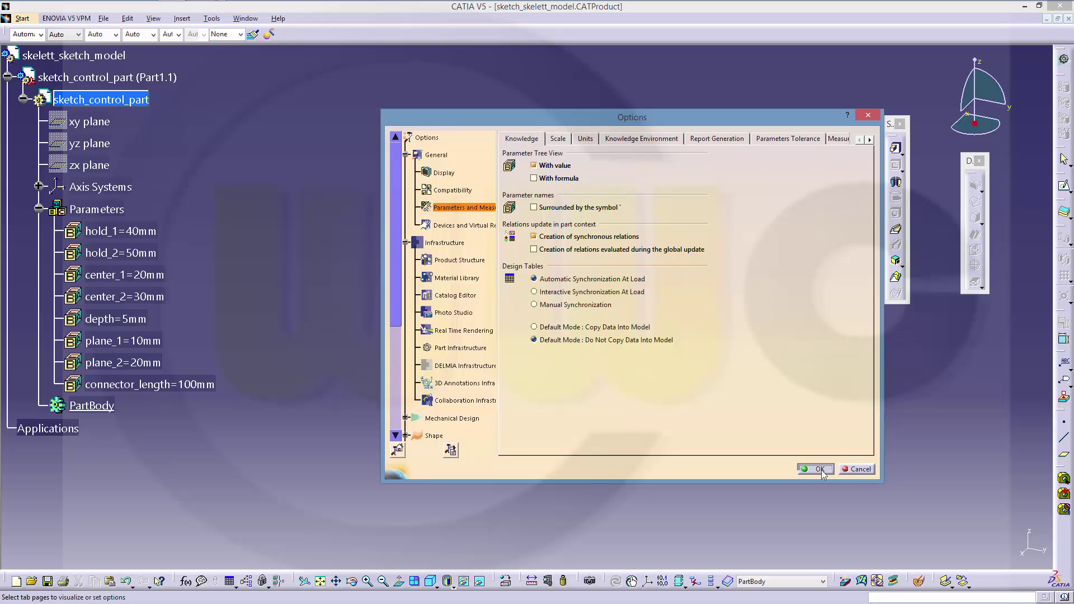
pyautogui.click(816, 469)
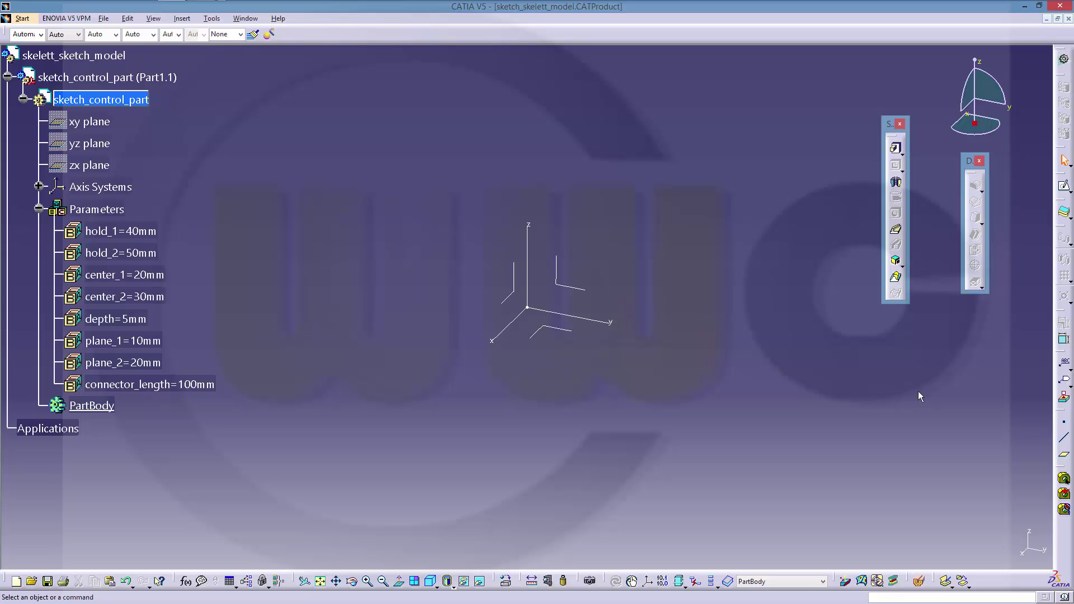
# Create a plane offset from YZ with its offset driven by plane_1.
pyautogui.click(1064, 454)
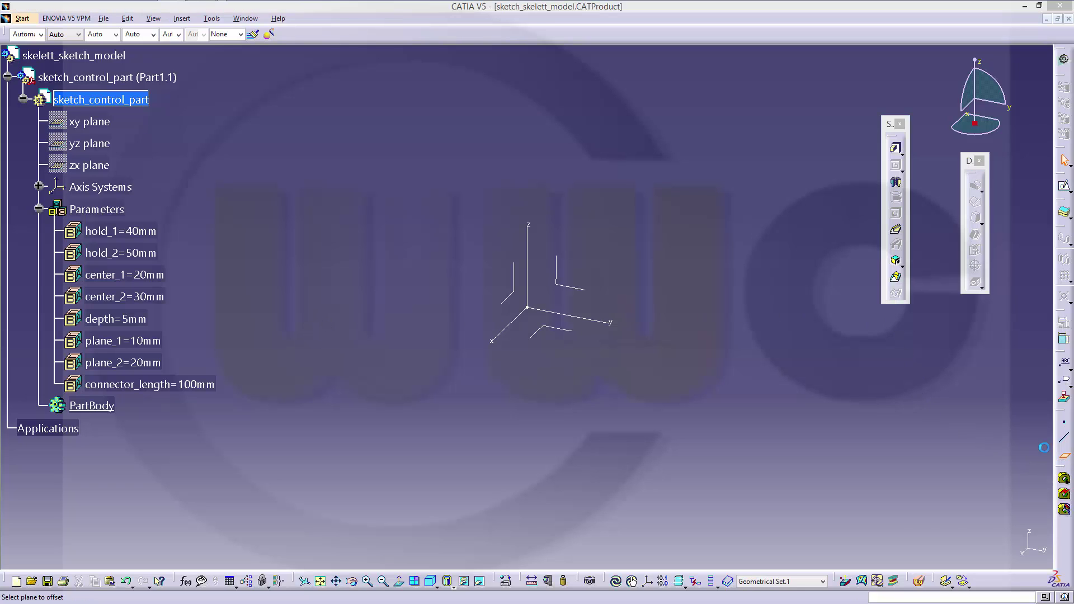
pyautogui.click(572, 287)
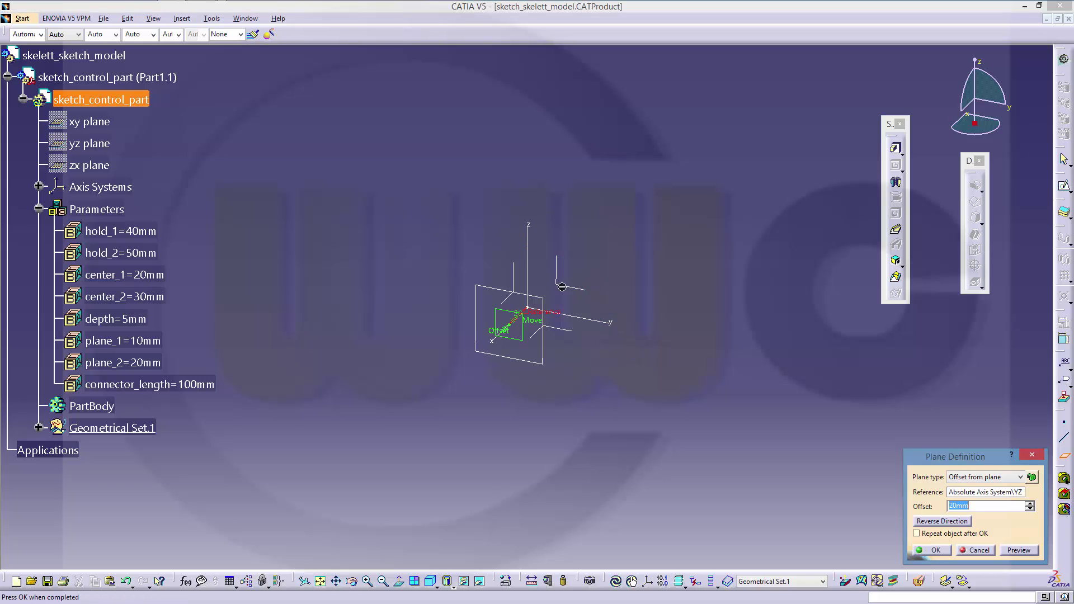
pyautogui.rightClick(961, 506)
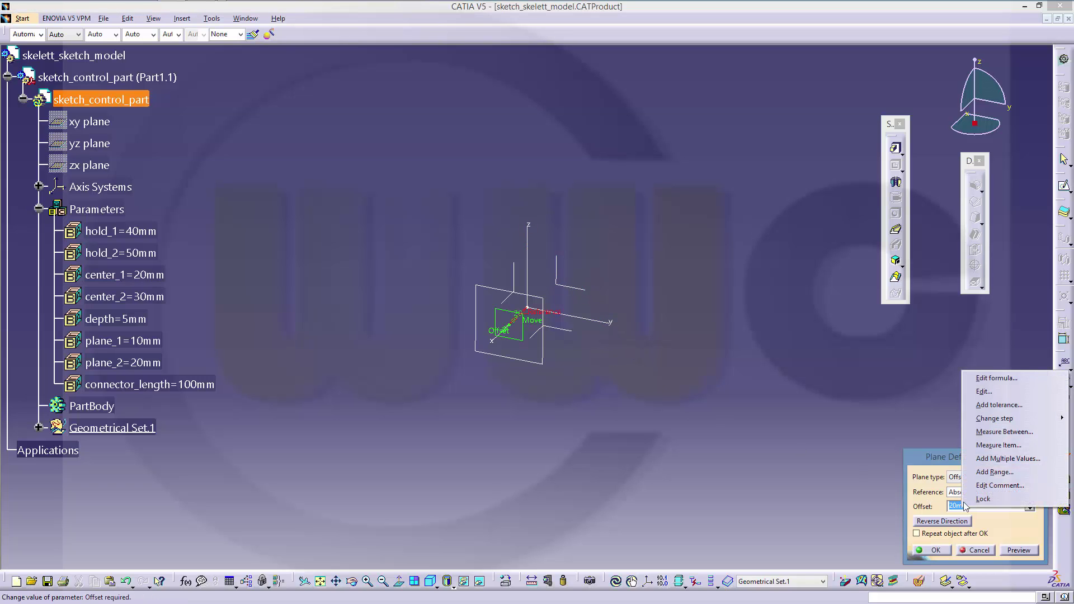
pyautogui.click(1003, 381)
pyautogui.click(157, 344)
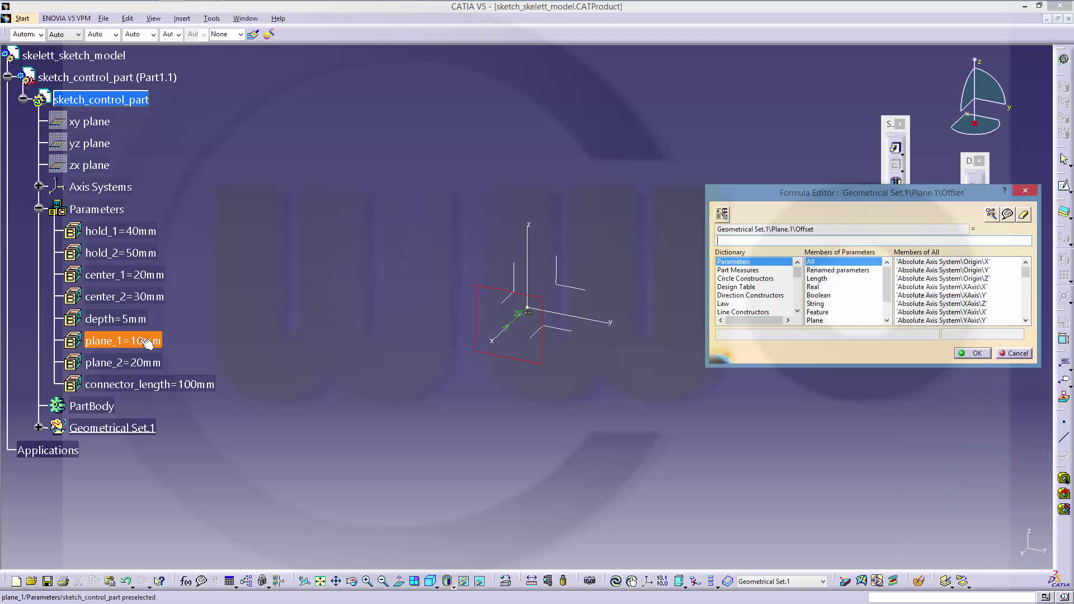
pyautogui.click(970, 354)
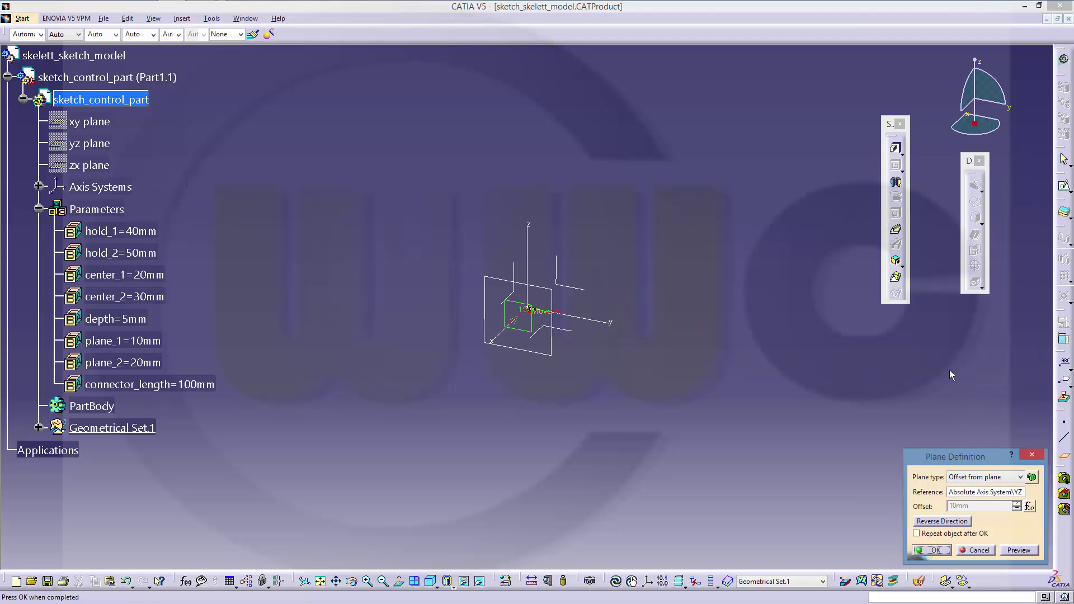
pyautogui.click(934, 551)
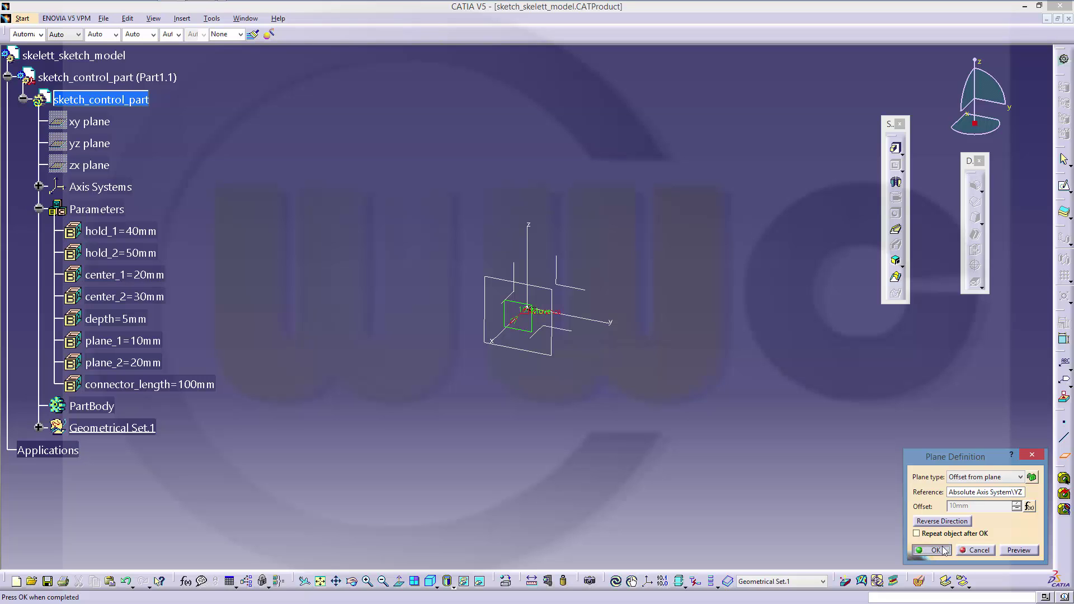
# Create a second offset plane with its offset driven by plane_2.
pyautogui.click(1063, 457)
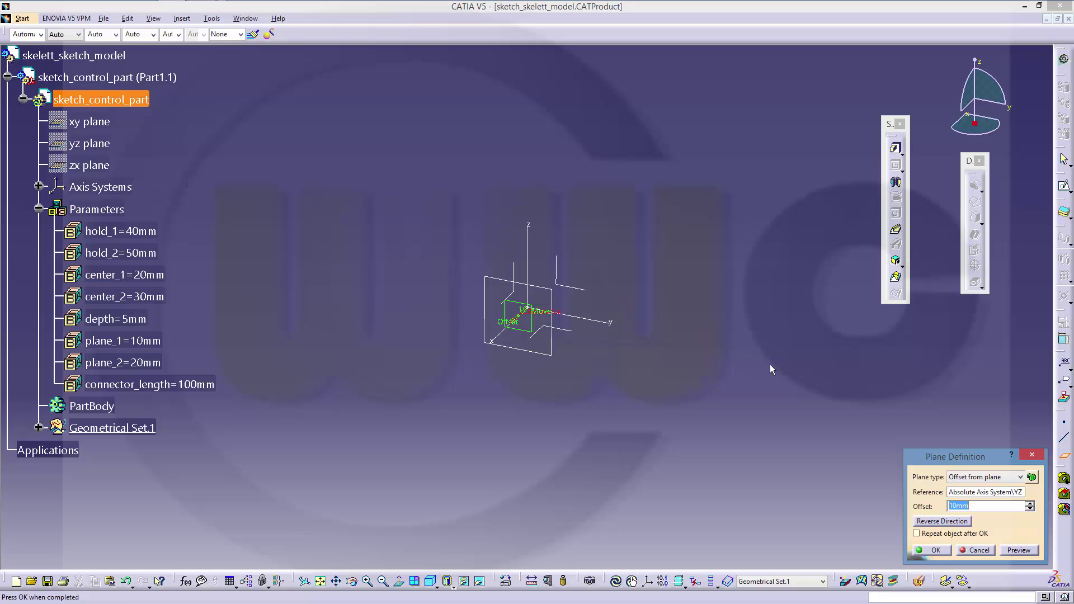
pyautogui.rightClick(959, 506)
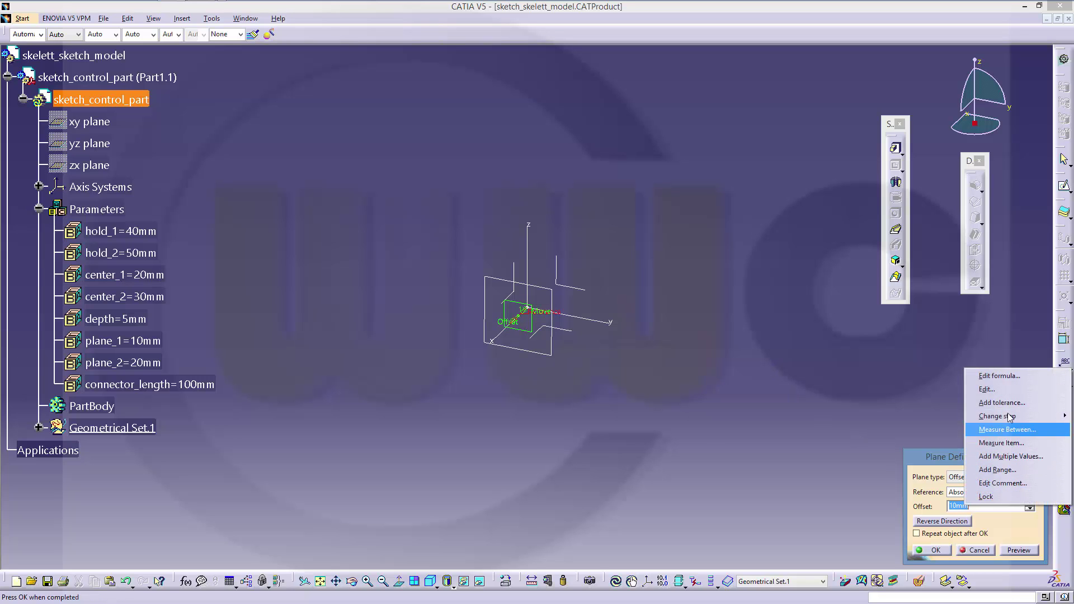
pyautogui.click(1004, 377)
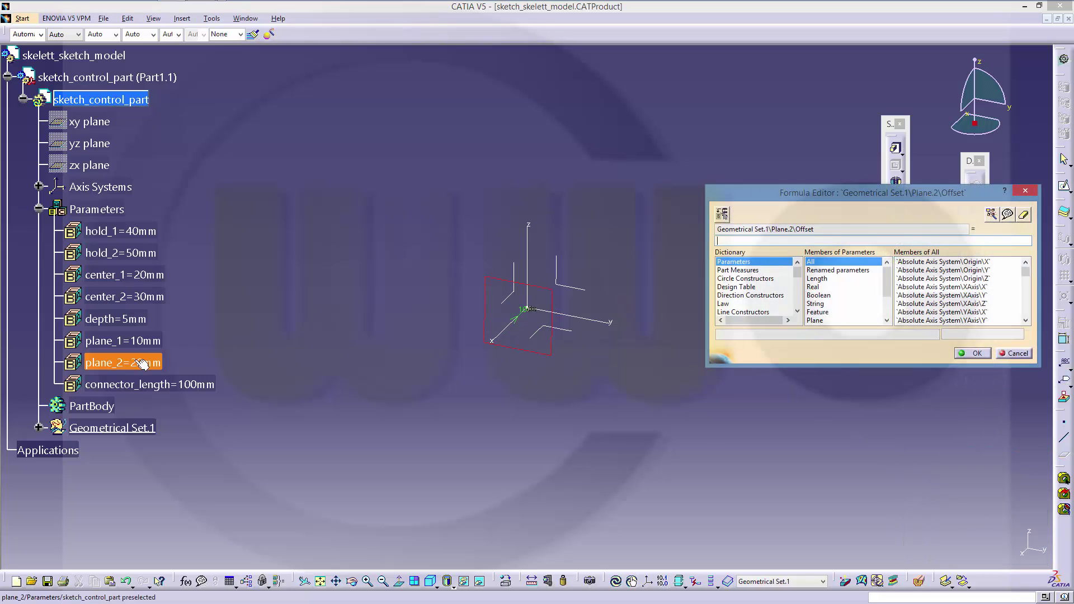
pyautogui.click(123, 363)
pyautogui.click(976, 354)
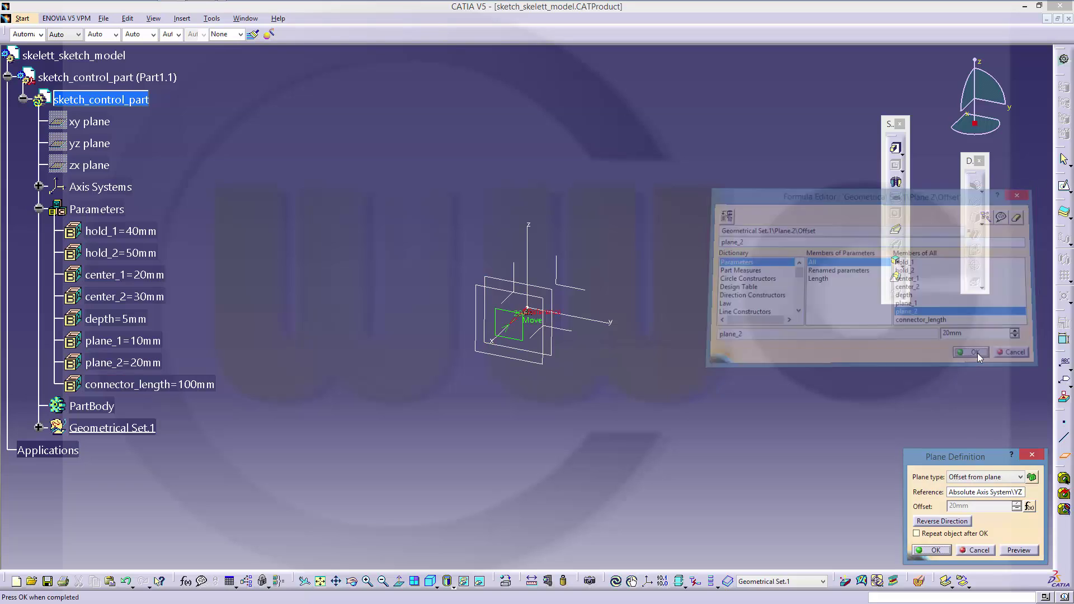
pyautogui.click(929, 550)
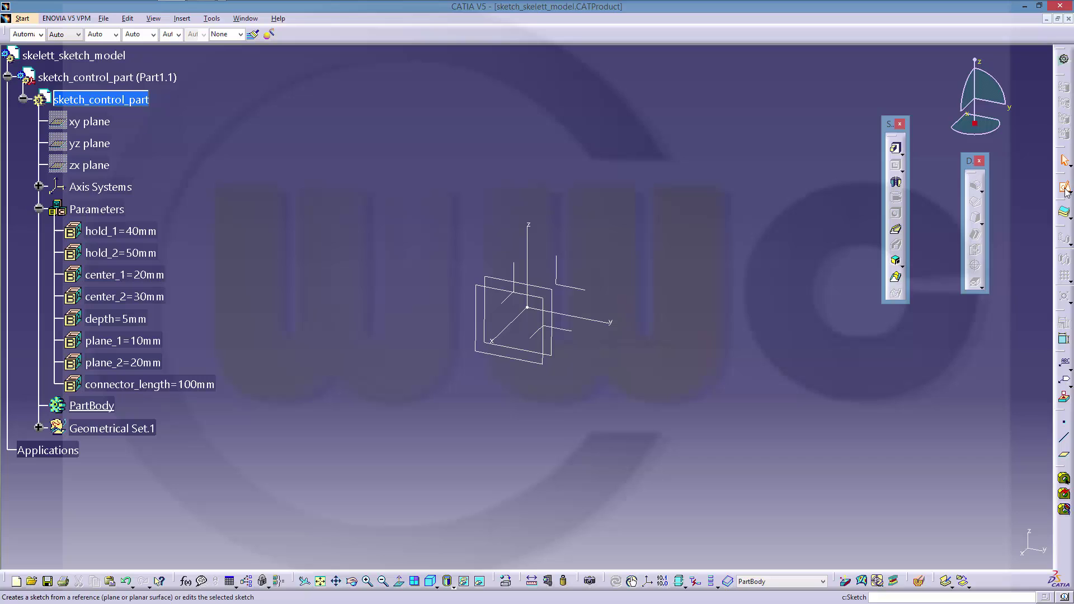
# Open a new sketch on the YZ plane.
pyautogui.click(582, 292)
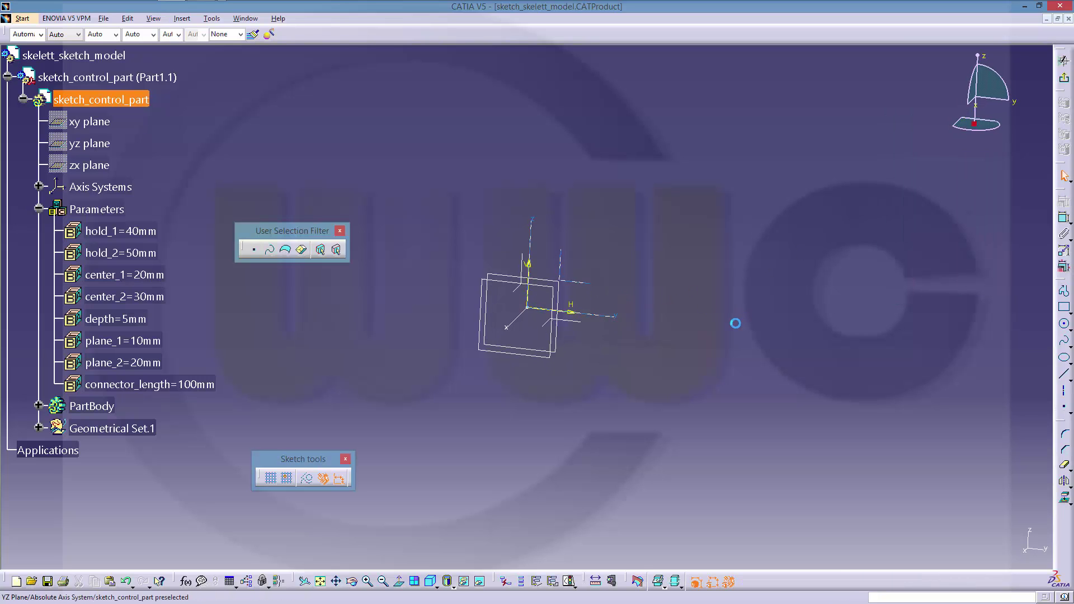
pyautogui.click(603, 332)
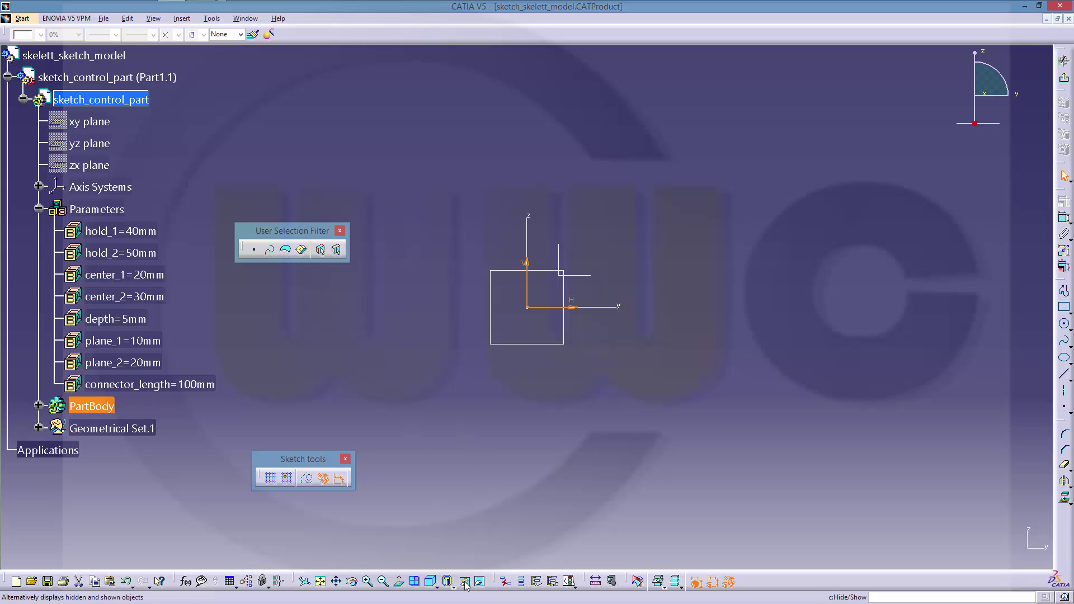
pyautogui.click(612, 465)
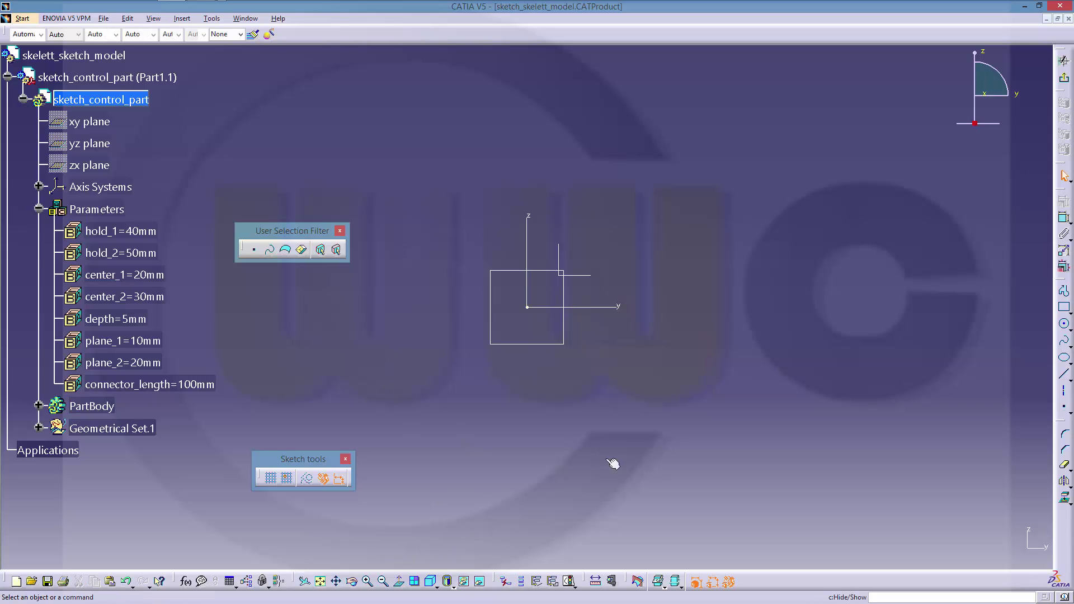
# Draw one large circle and three smaller circles at upper-left, right and upper-right.
pyautogui.click(1064, 324)
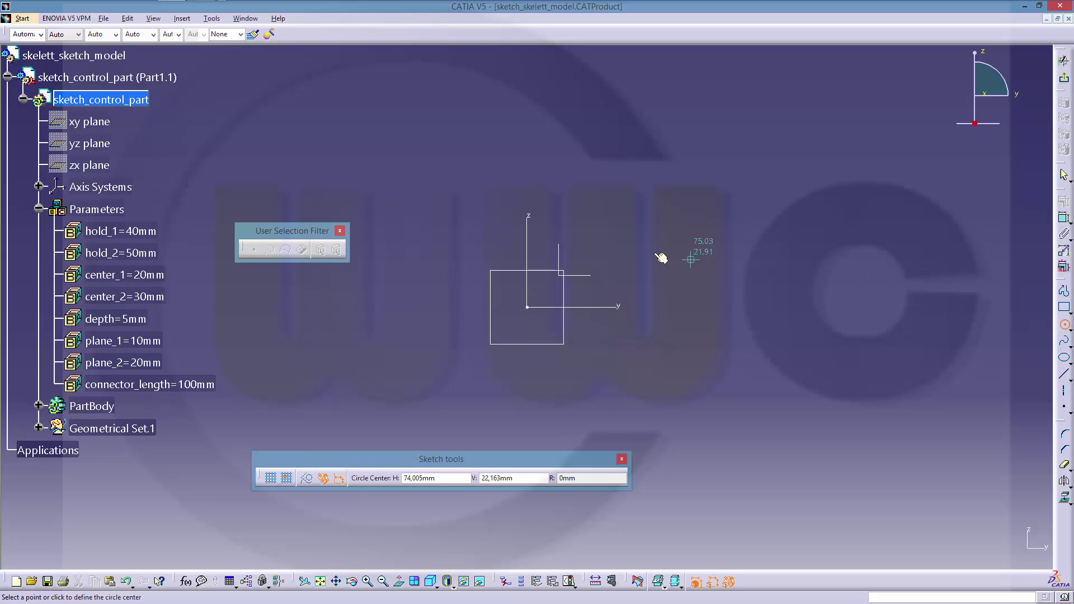
pyautogui.click(648, 247)
pyautogui.click(647, 199)
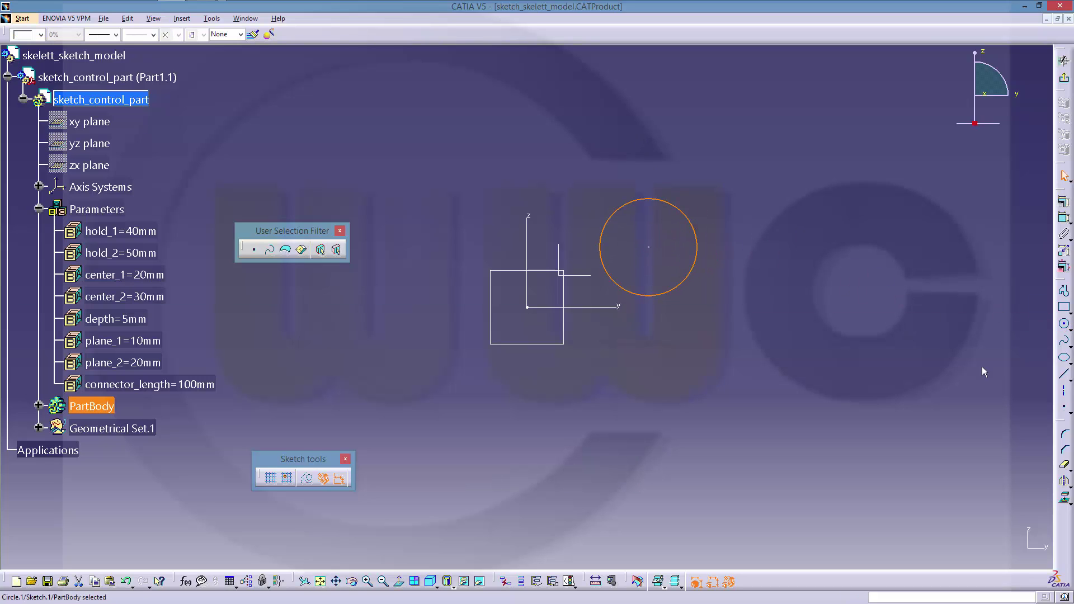
pyautogui.click(1064, 325)
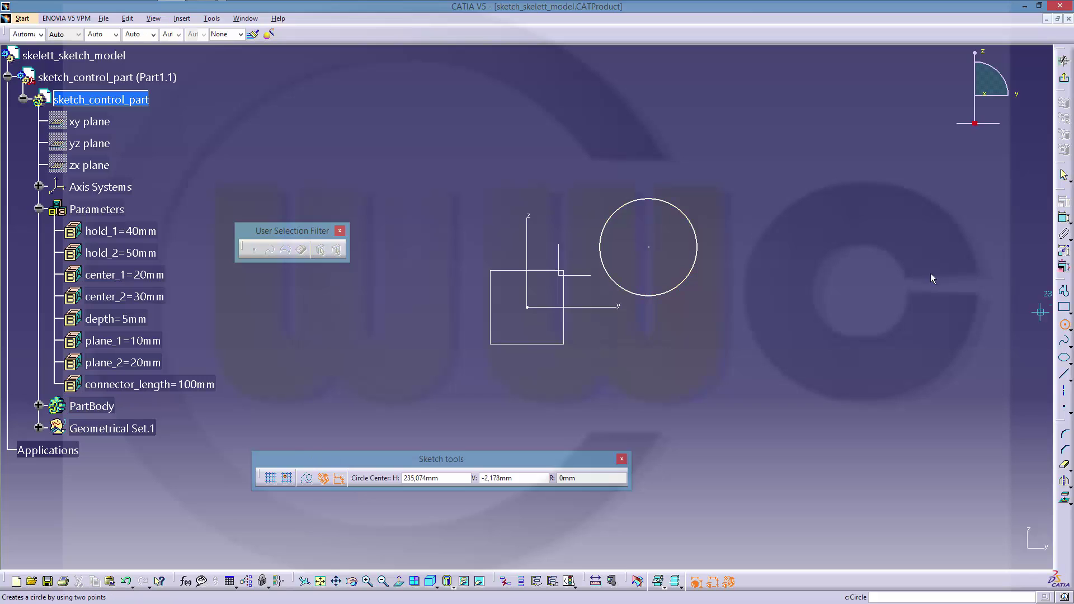
pyautogui.click(651, 132)
pyautogui.click(677, 106)
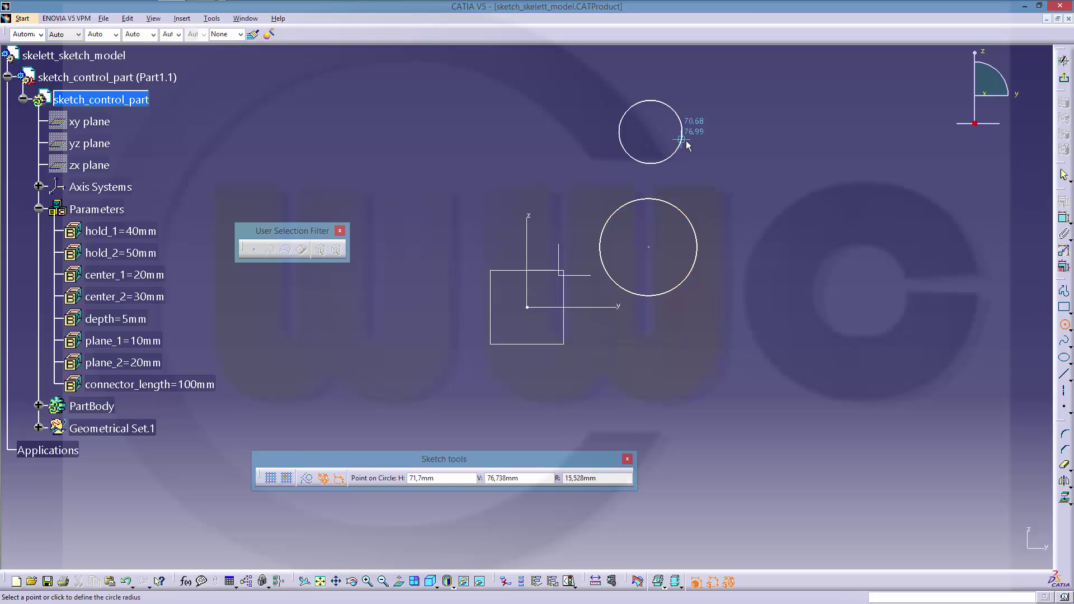
pyautogui.click(823, 262)
pyautogui.click(851, 239)
pyautogui.click(801, 132)
pyautogui.click(836, 135)
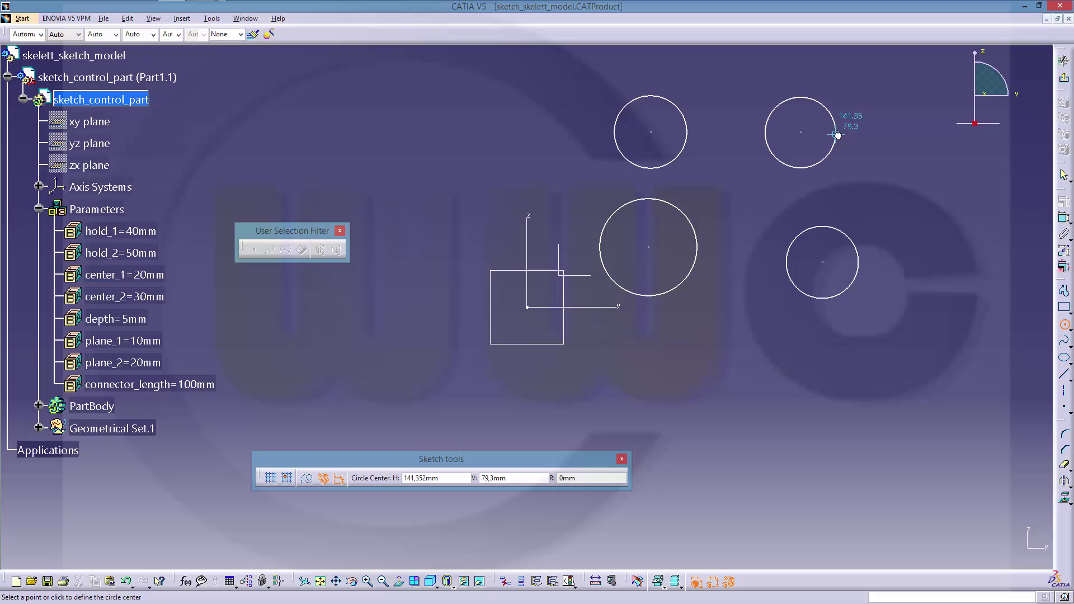
# Constrain the large circle's radius to hold_2 /2 (R25).
pyautogui.press('Escape')
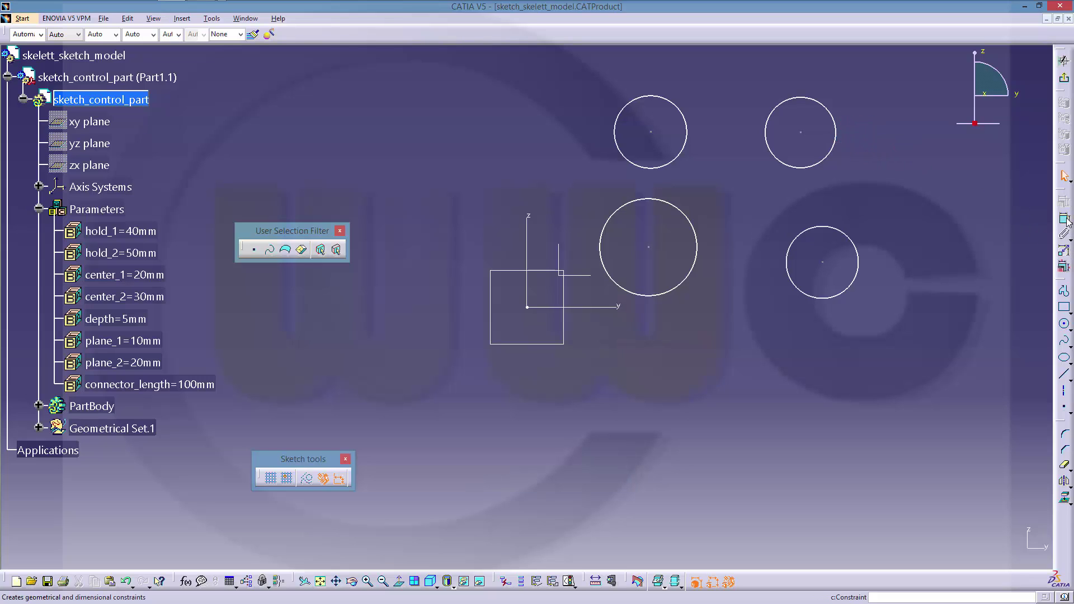
pyautogui.click(1064, 219)
pyautogui.click(683, 281)
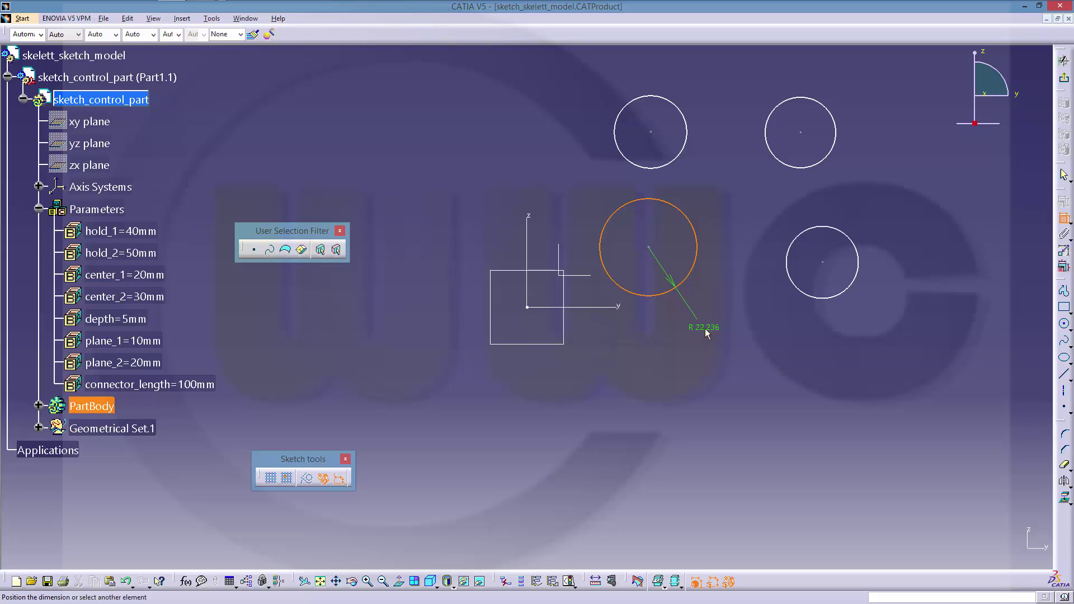
pyautogui.click(707, 333)
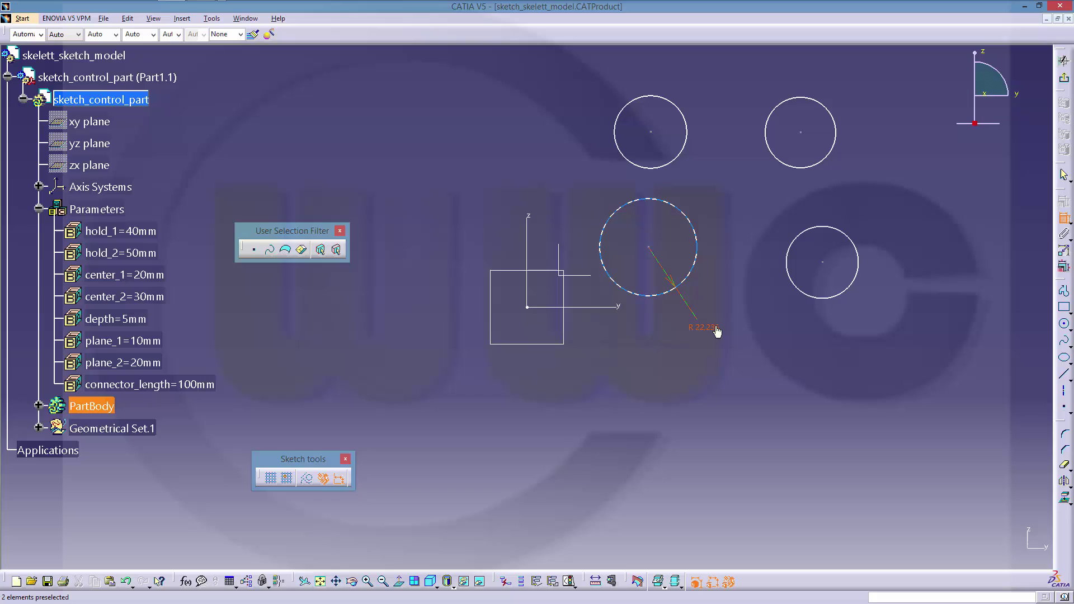
pyautogui.doubleClick(708, 334)
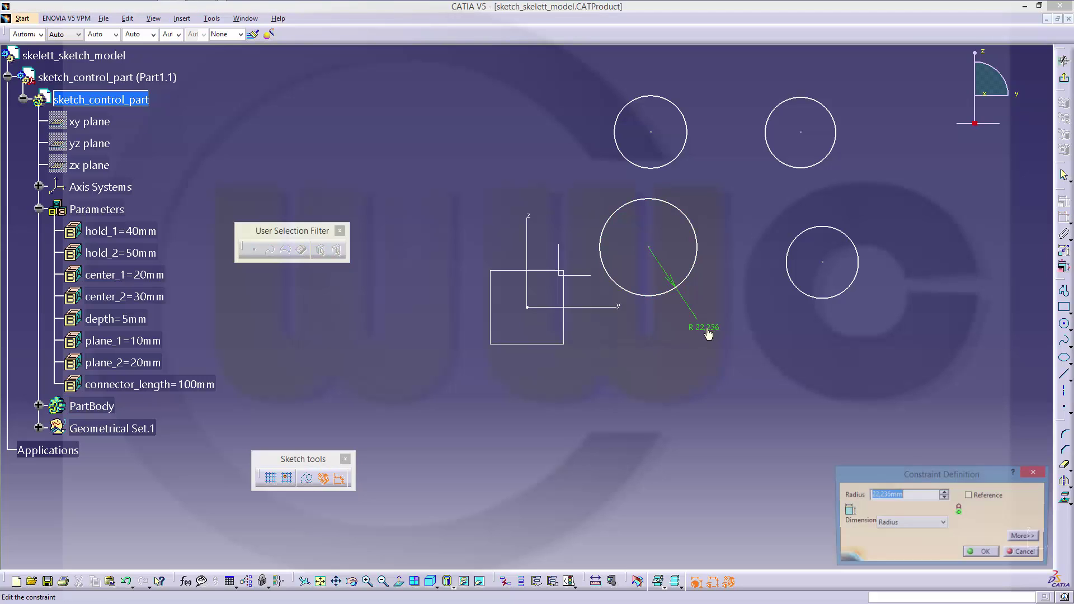
pyautogui.rightClick(894, 497)
pyautogui.click(927, 367)
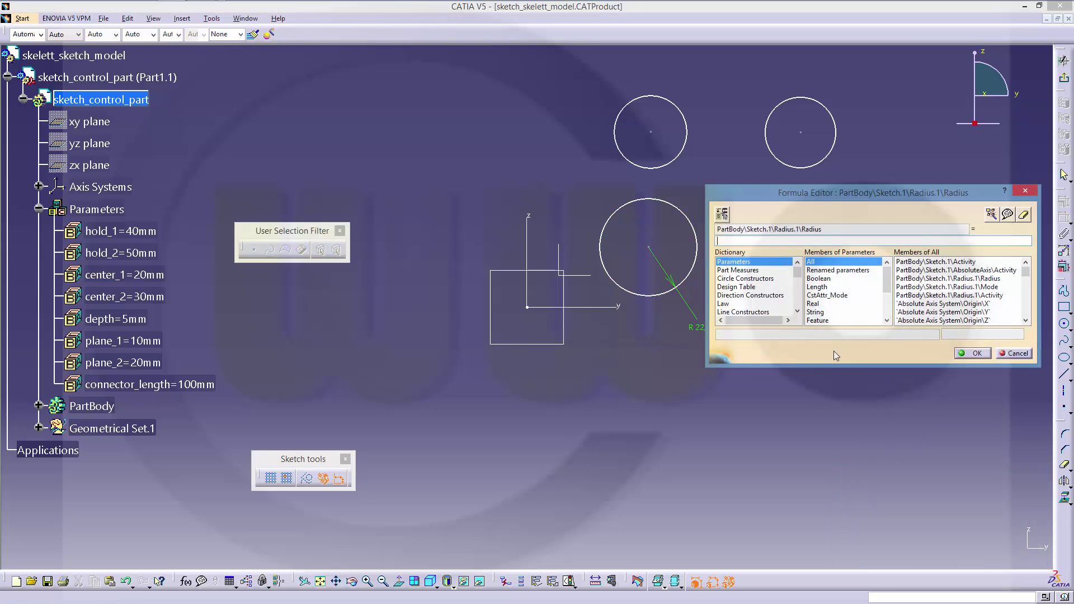
pyautogui.click(137, 255)
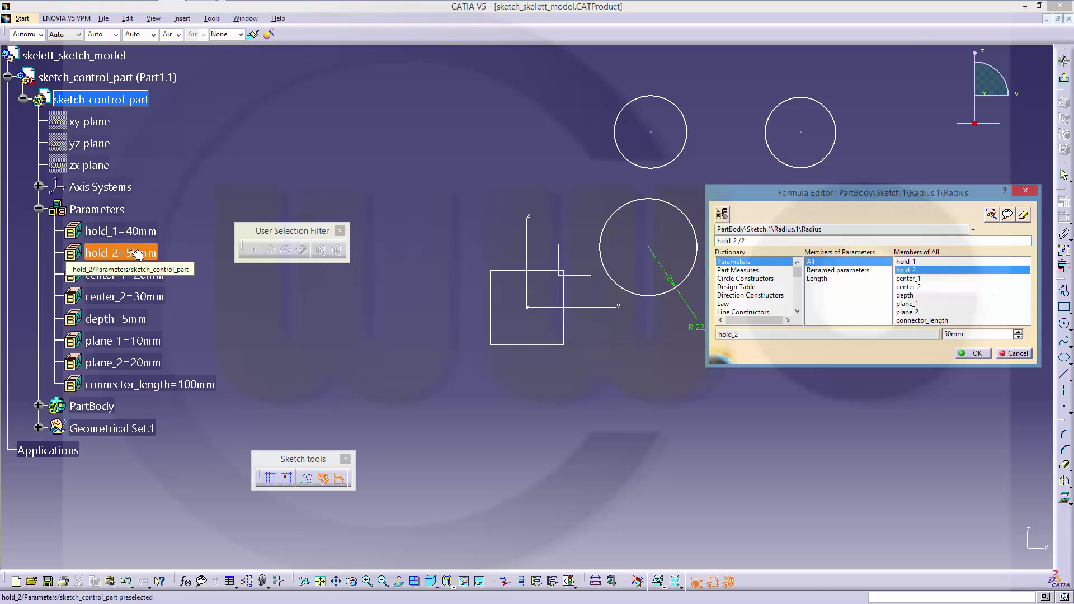
pyautogui.press('Return')
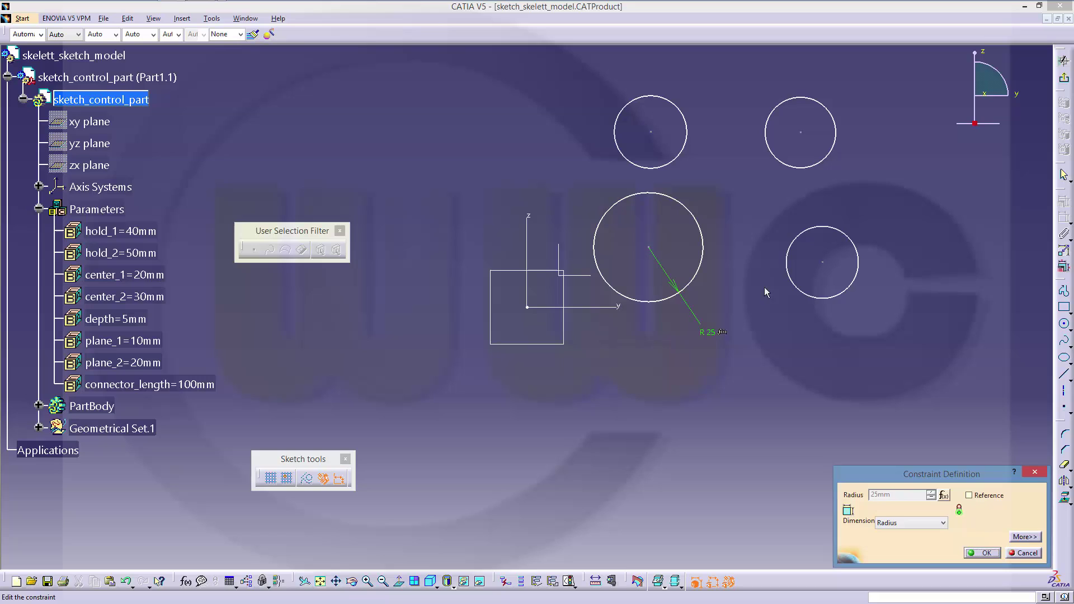
pyautogui.click(984, 554)
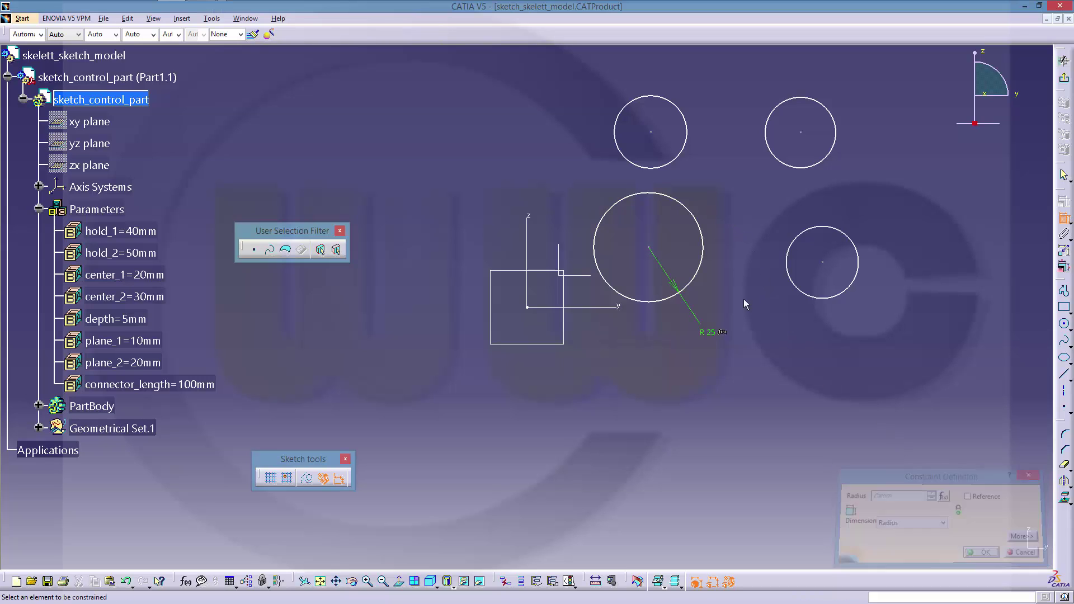
# Constrain the upper-left circle's radius to hold_1 /2 (R20).
pyautogui.click(678, 160)
pyautogui.click(707, 186)
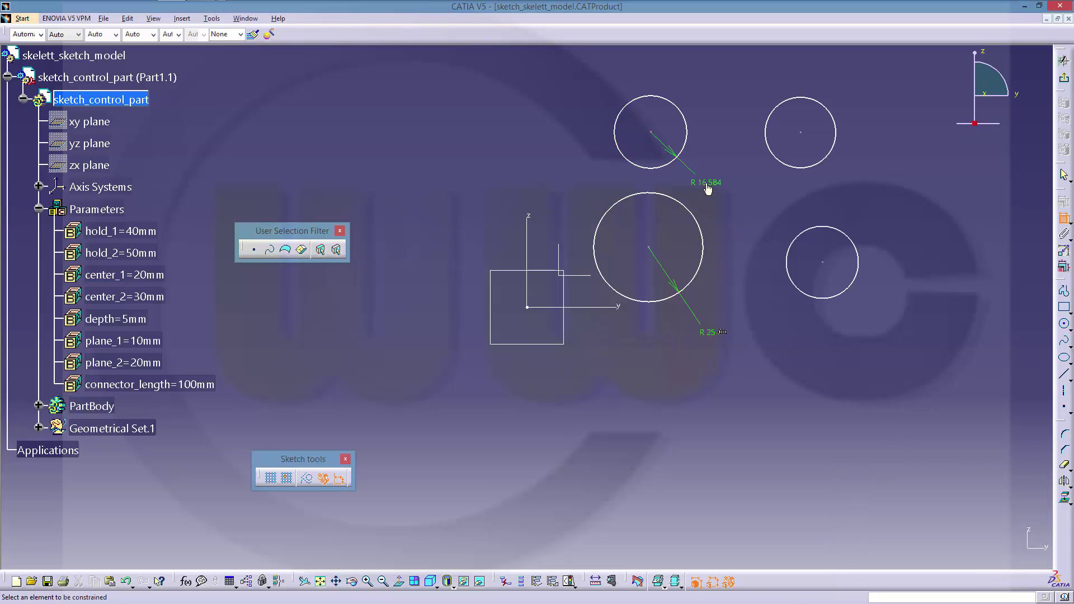
pyautogui.doubleClick(707, 185)
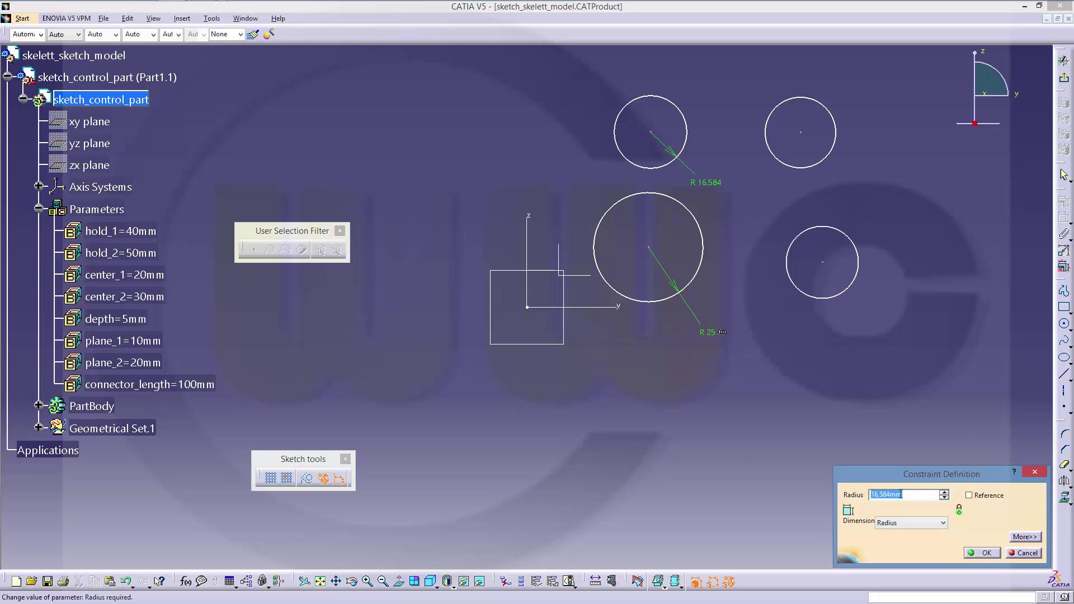
pyautogui.rightClick(877, 494)
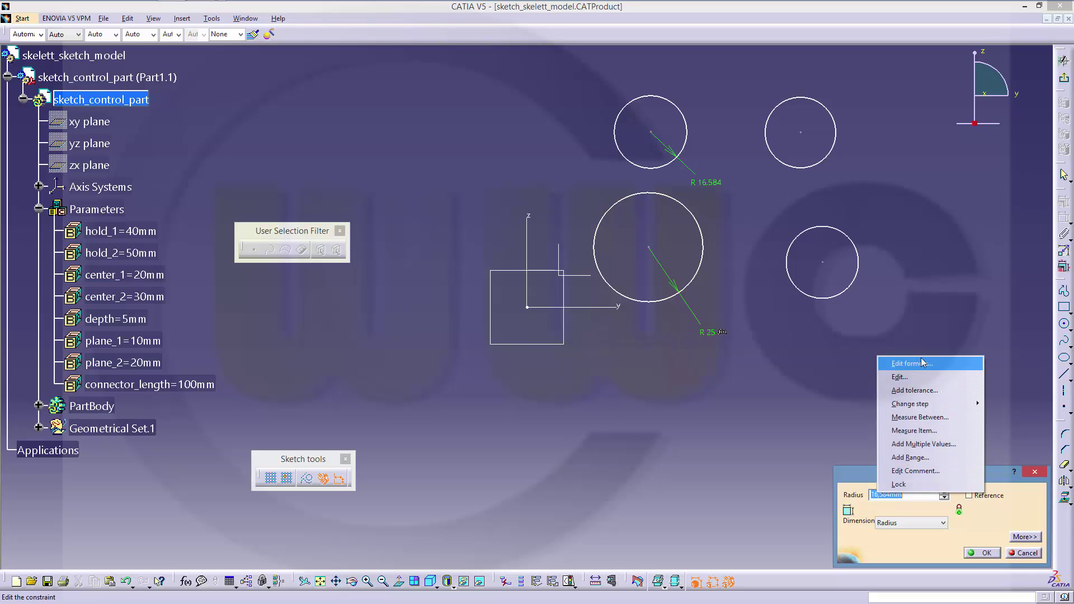
pyautogui.click(884, 359)
pyautogui.click(121, 230)
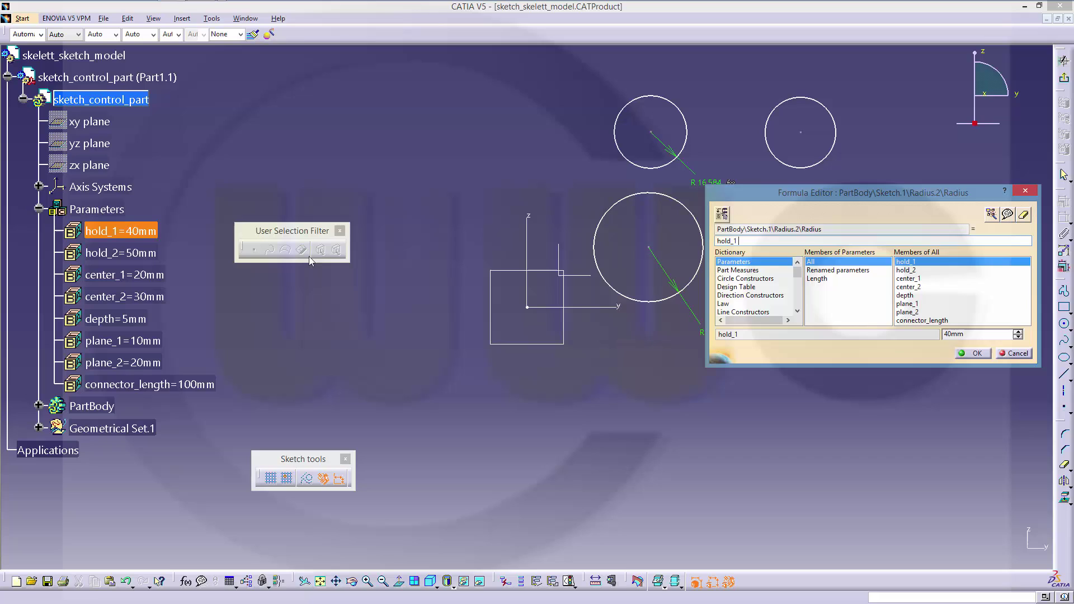
pyautogui.press('Return')
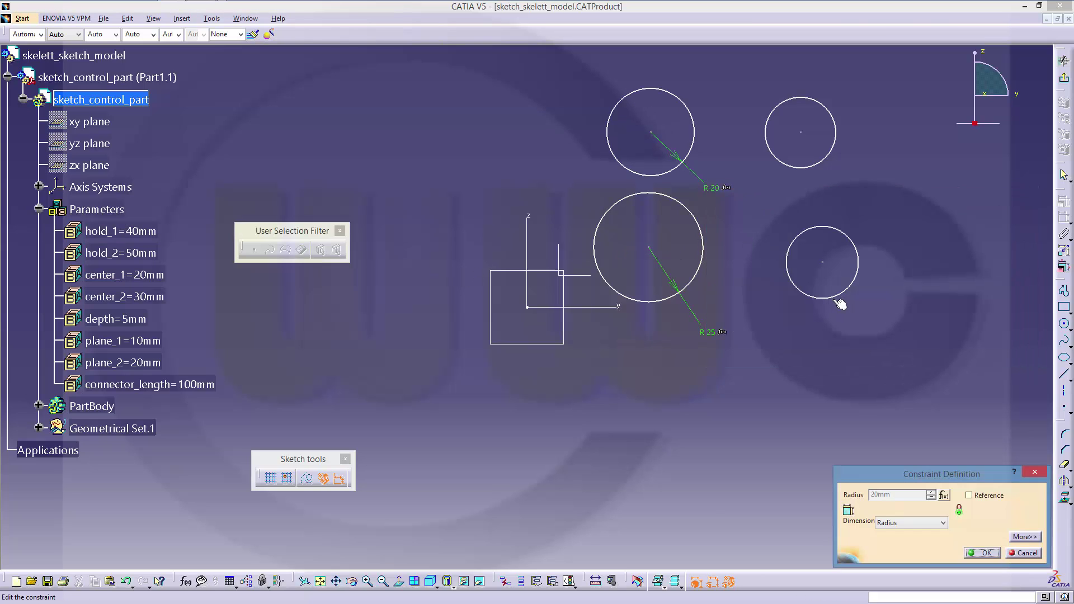
# Constrain the right circle's radius to center_2 /2 (R15).
pyautogui.click(985, 553)
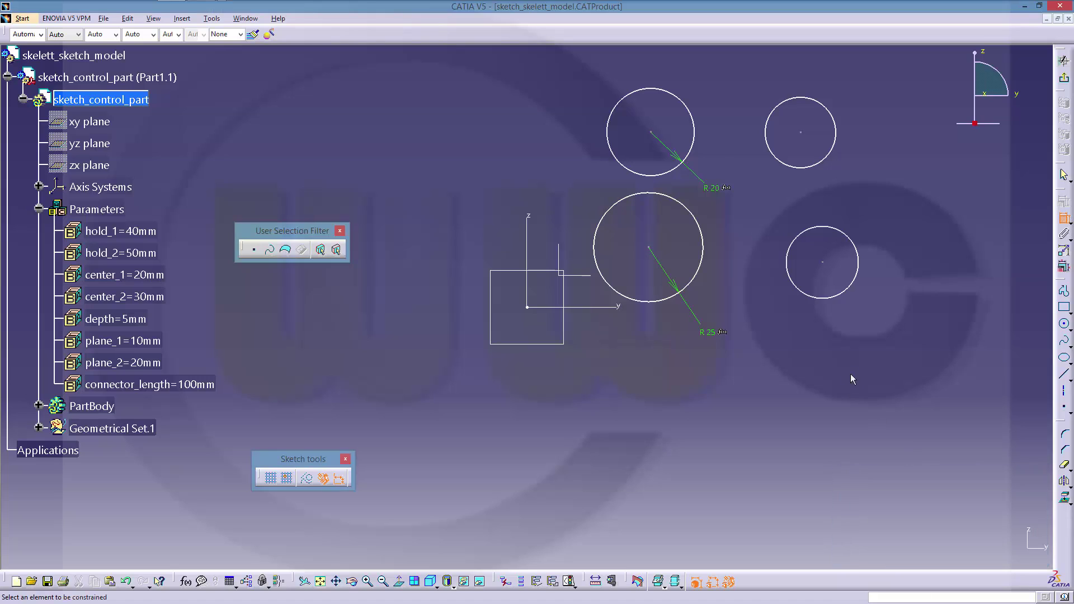
pyautogui.click(849, 298)
pyautogui.click(928, 360)
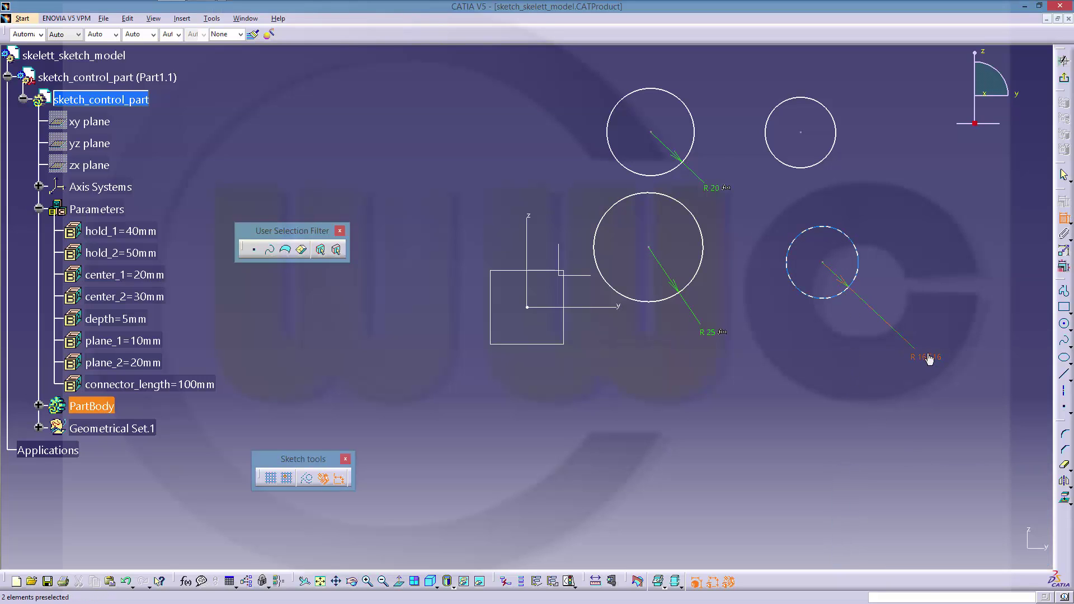
pyautogui.doubleClick(926, 357)
pyautogui.rightClick(907, 495)
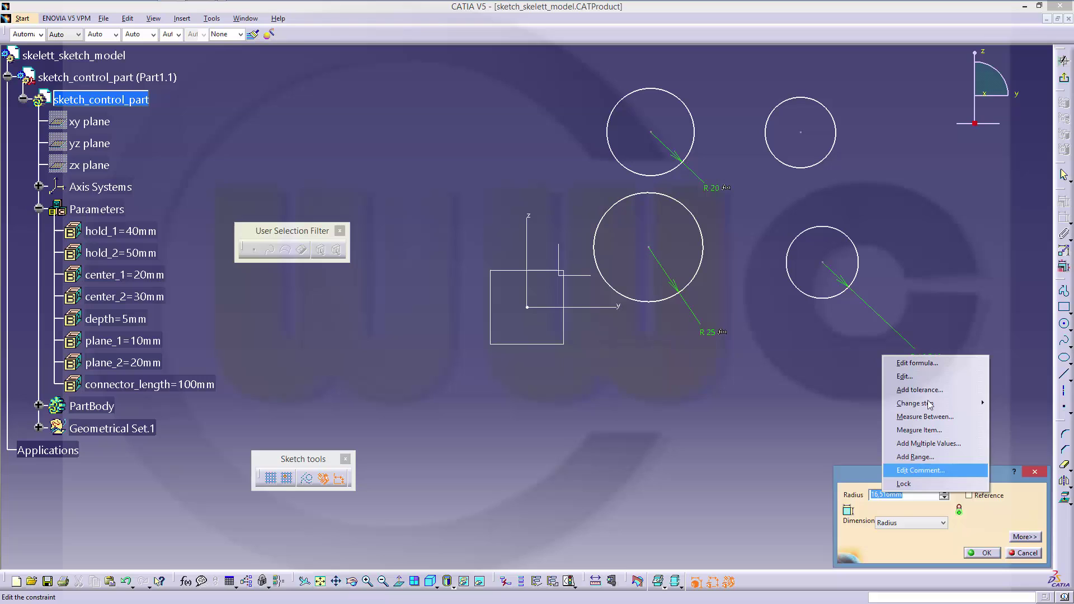
pyautogui.click(929, 360)
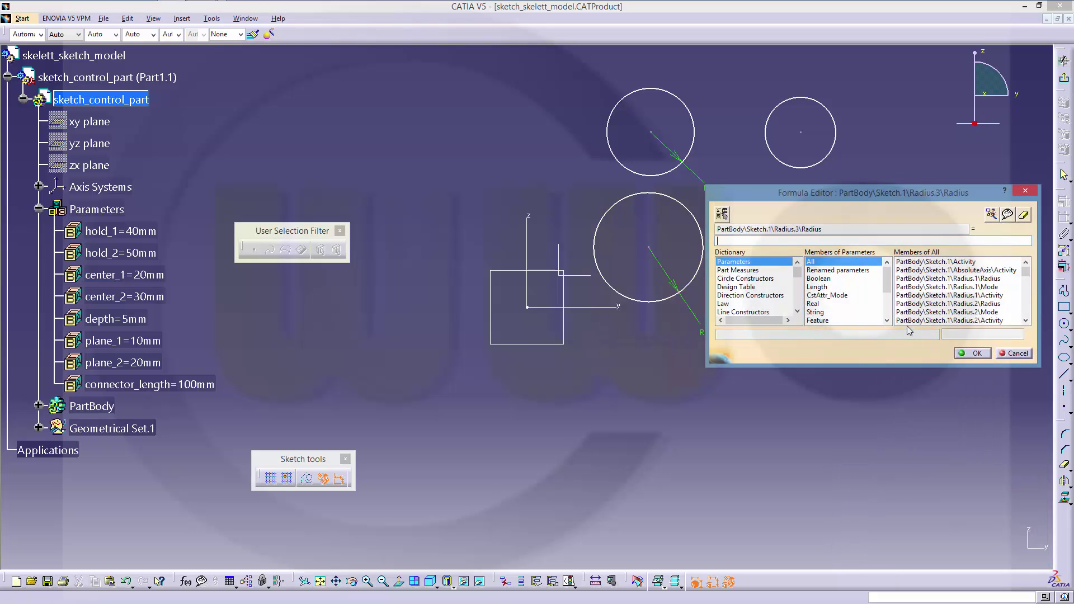
pyautogui.click(125, 296)
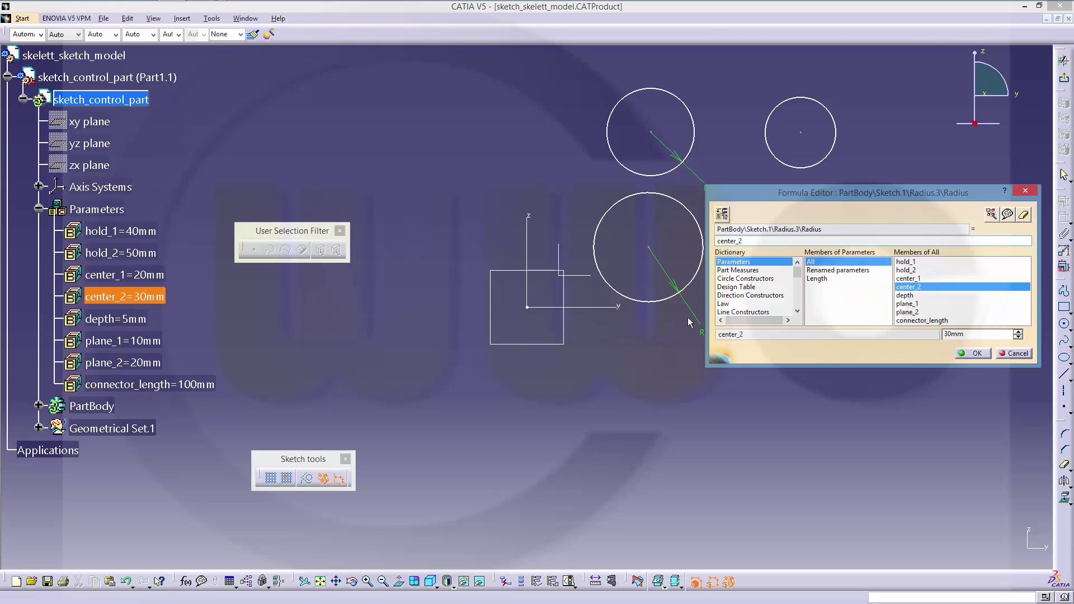
pyautogui.press('Return')
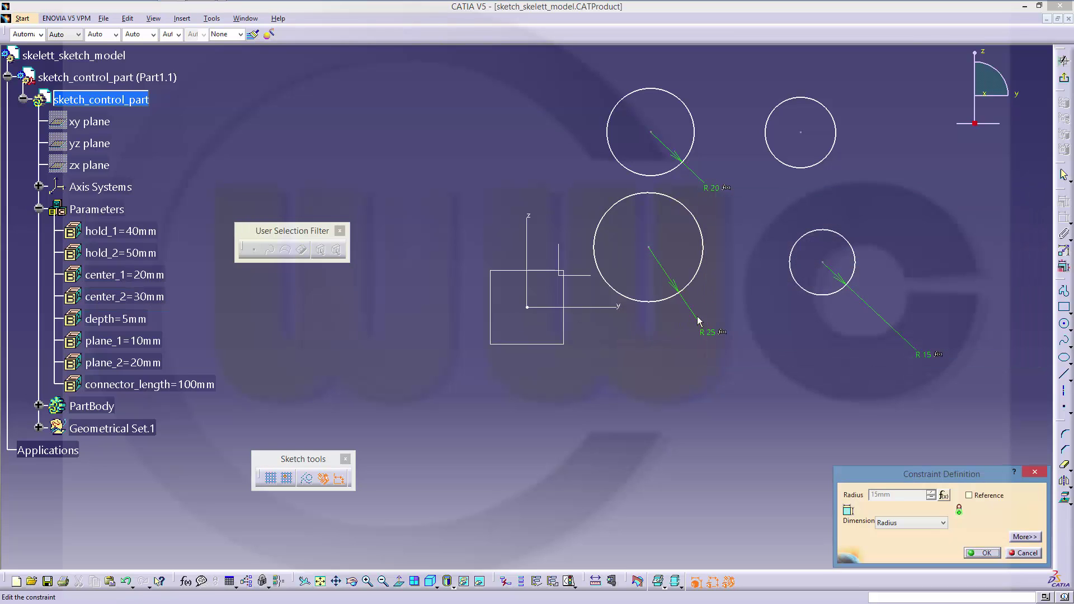
pyautogui.click(981, 553)
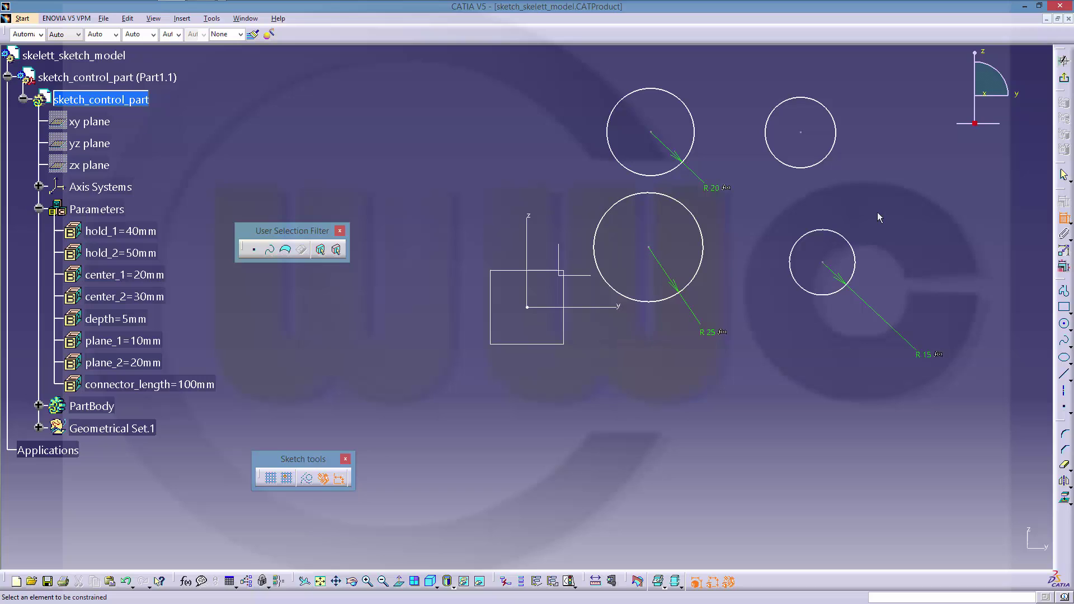
# Constrain the upper-right circle's radius to center_1 /2 (R10).
pyautogui.click(826, 160)
pyautogui.doubleClick(929, 219)
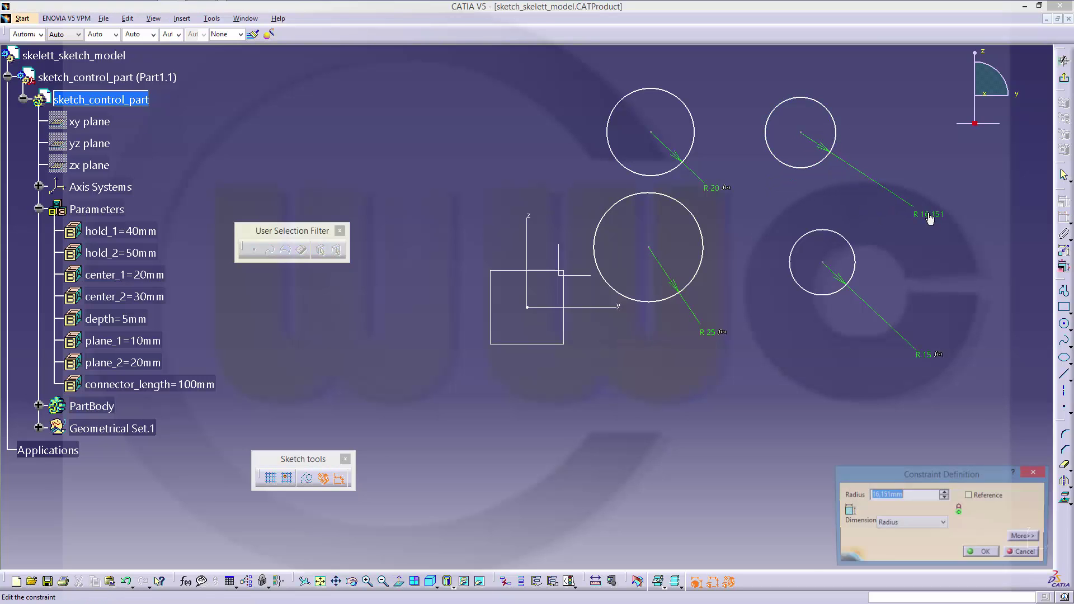
pyautogui.rightClick(896, 499)
pyautogui.click(926, 367)
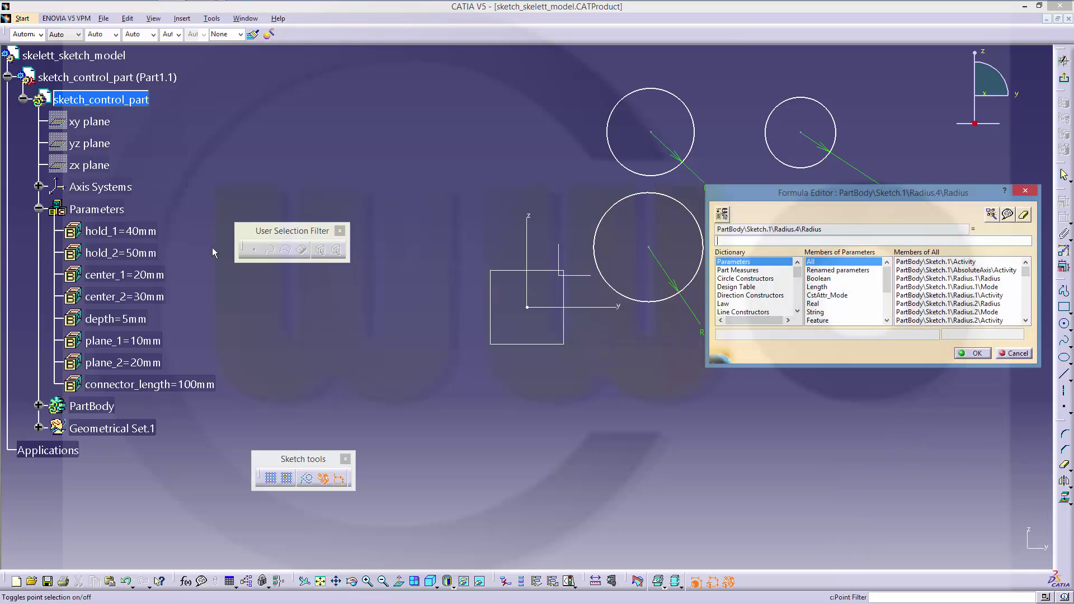
pyautogui.click(128, 276)
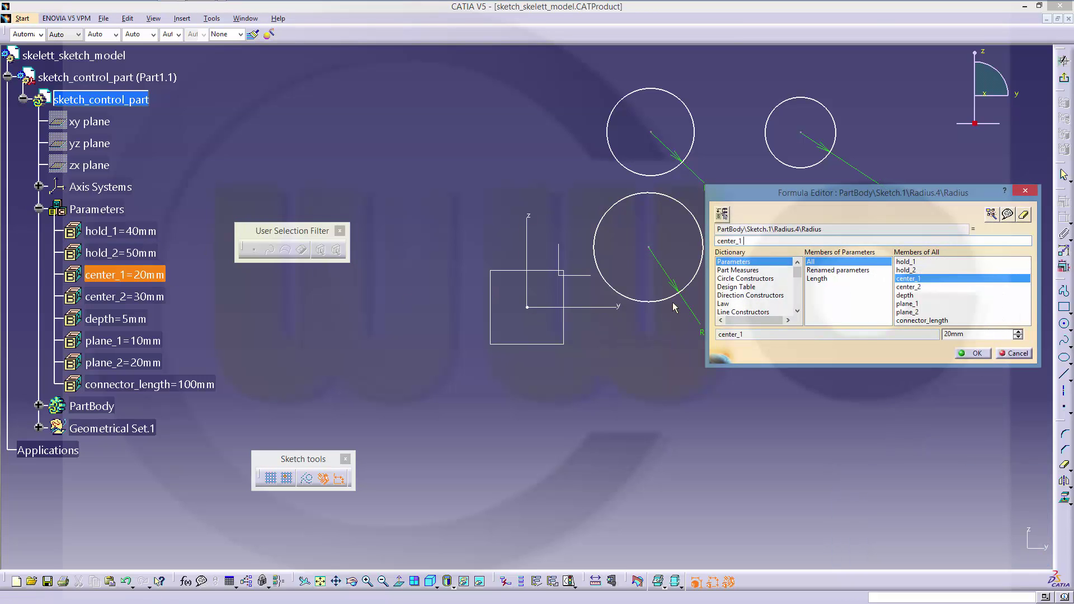
pyautogui.write('/2')
pyautogui.press('Return')
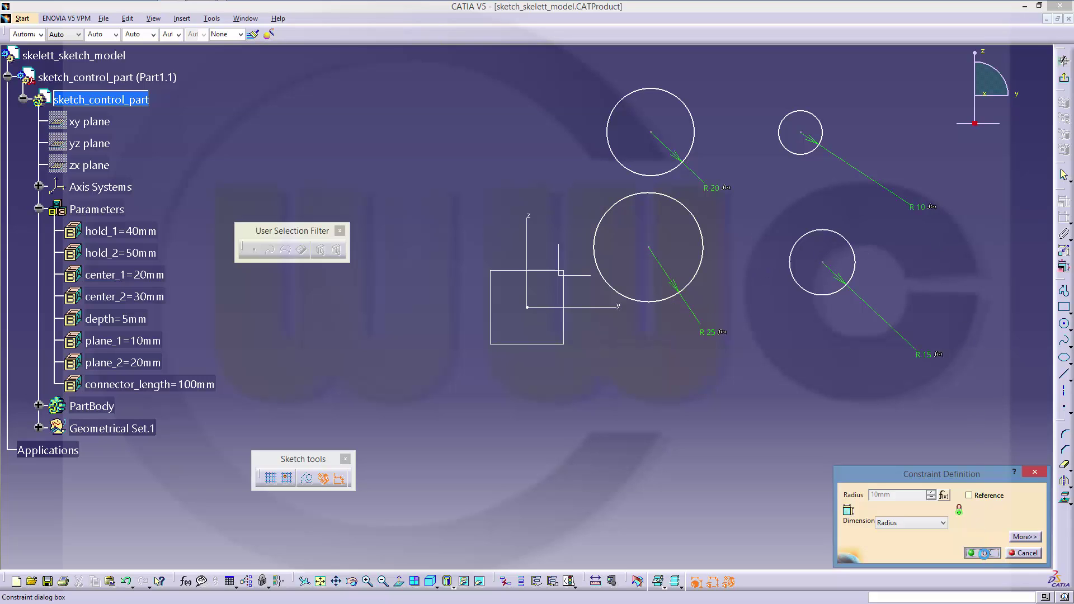
pyautogui.click(982, 553)
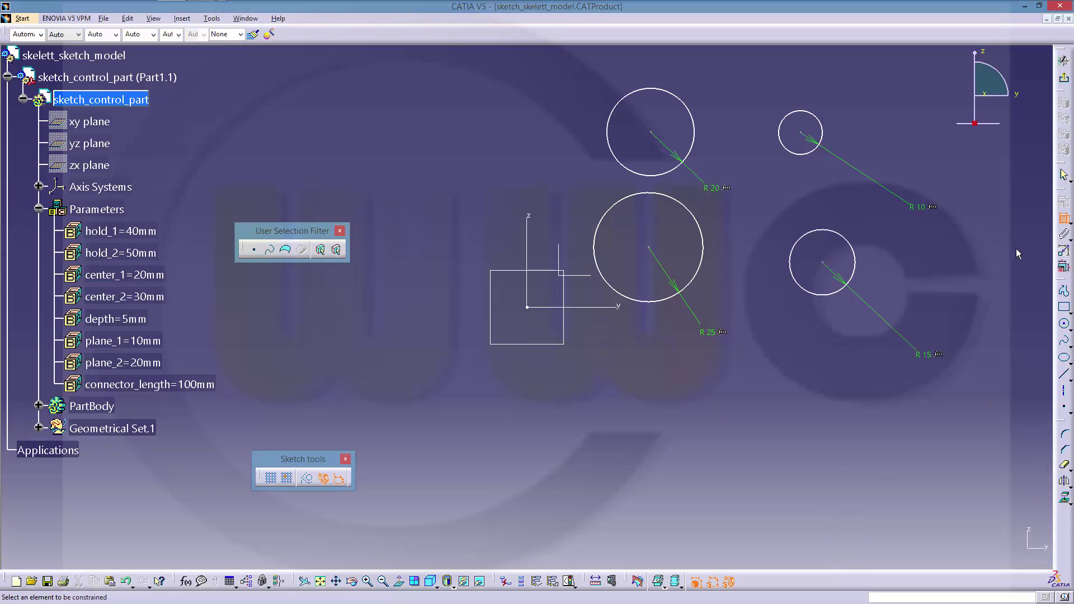
# Constrain the R25 circle centre onto both sketch axes so it sits at the origin.
pyautogui.click(649, 248)
pyautogui.click(620, 307)
pyautogui.rightClick(676, 351)
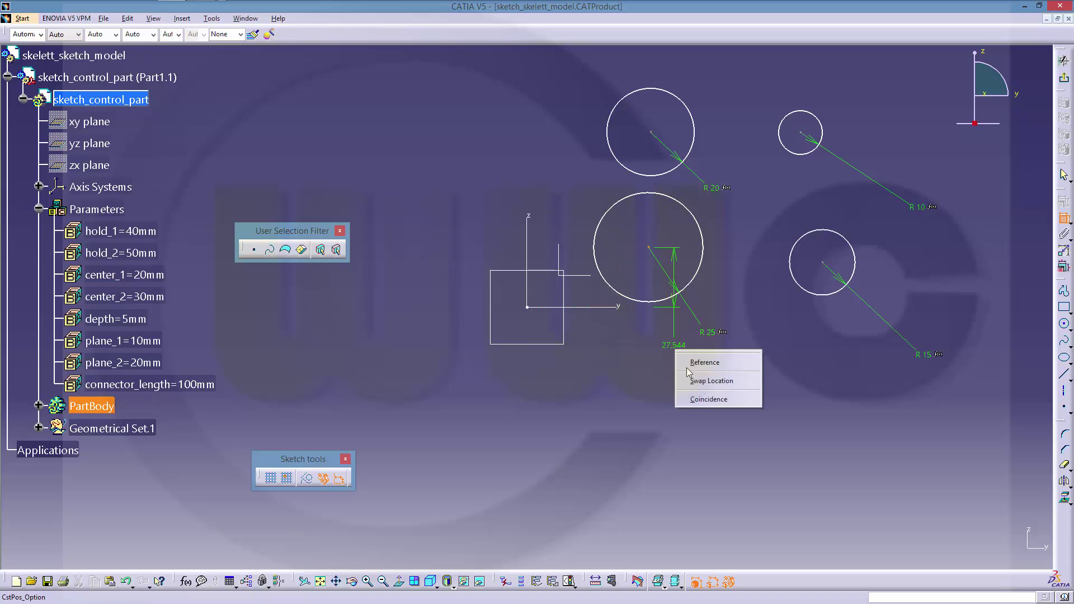
pyautogui.click(708, 399)
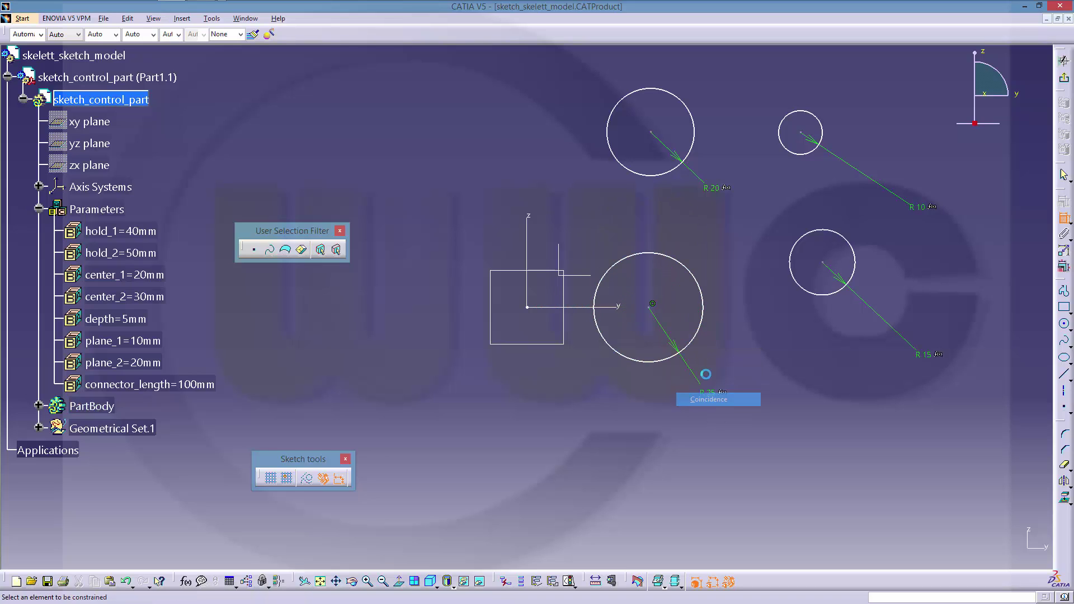
pyautogui.click(653, 305)
pyautogui.click(528, 221)
pyautogui.rightClick(562, 177)
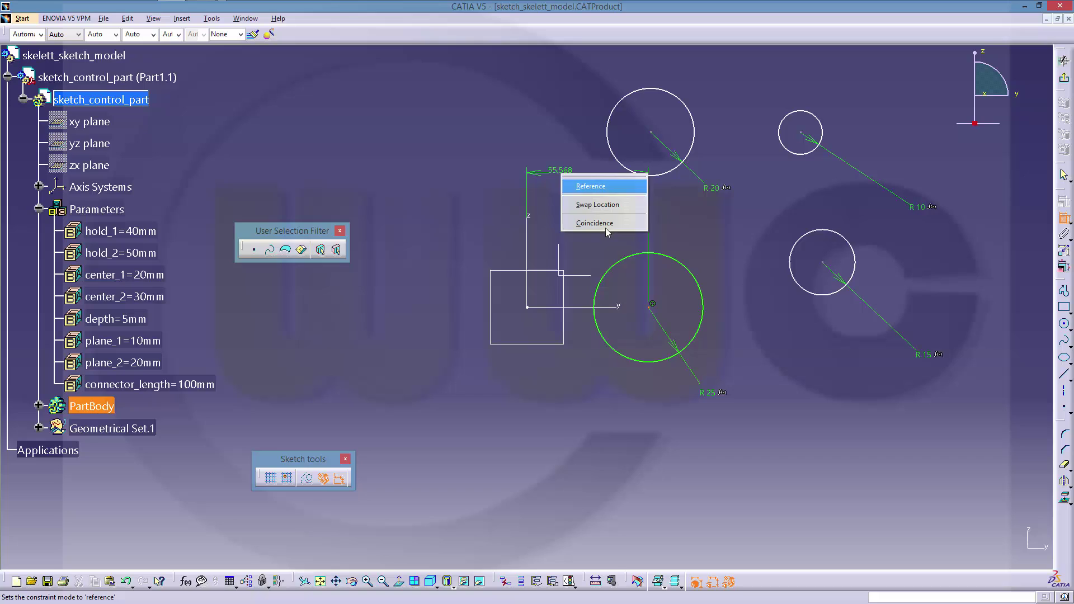
pyautogui.click(610, 225)
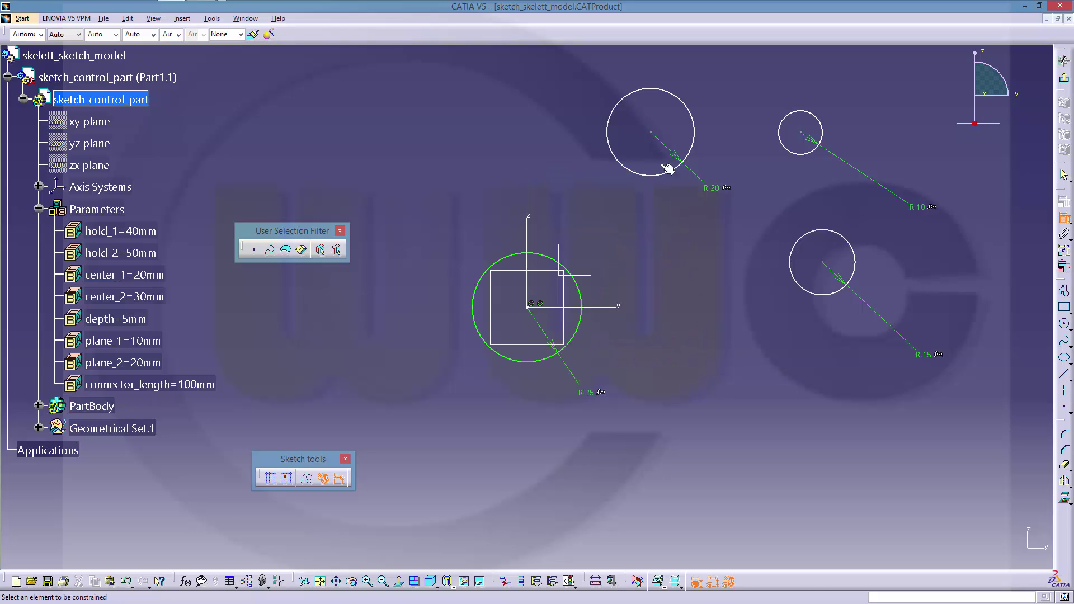
# Put the R20 circle centre on the vertical sketch axis.
pyautogui.click(652, 133)
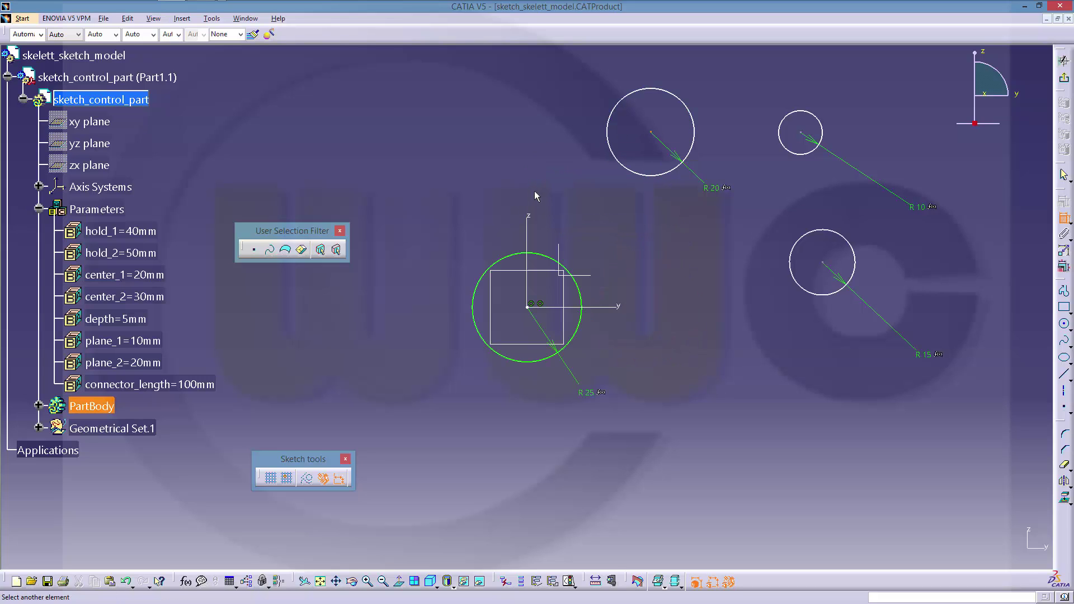
pyautogui.click(531, 220)
pyautogui.rightClick(532, 133)
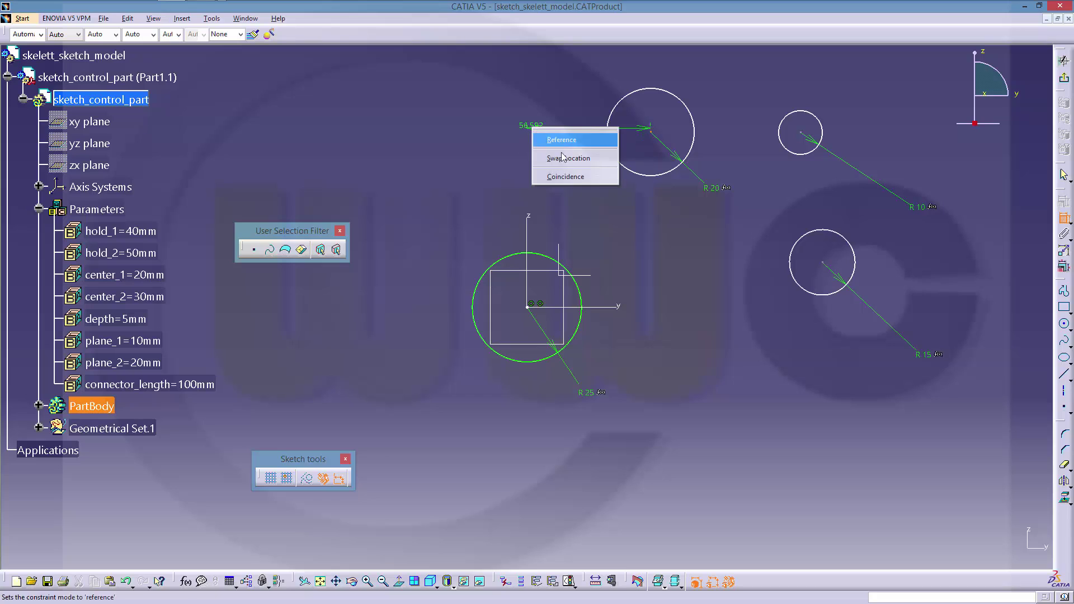
pyautogui.click(565, 178)
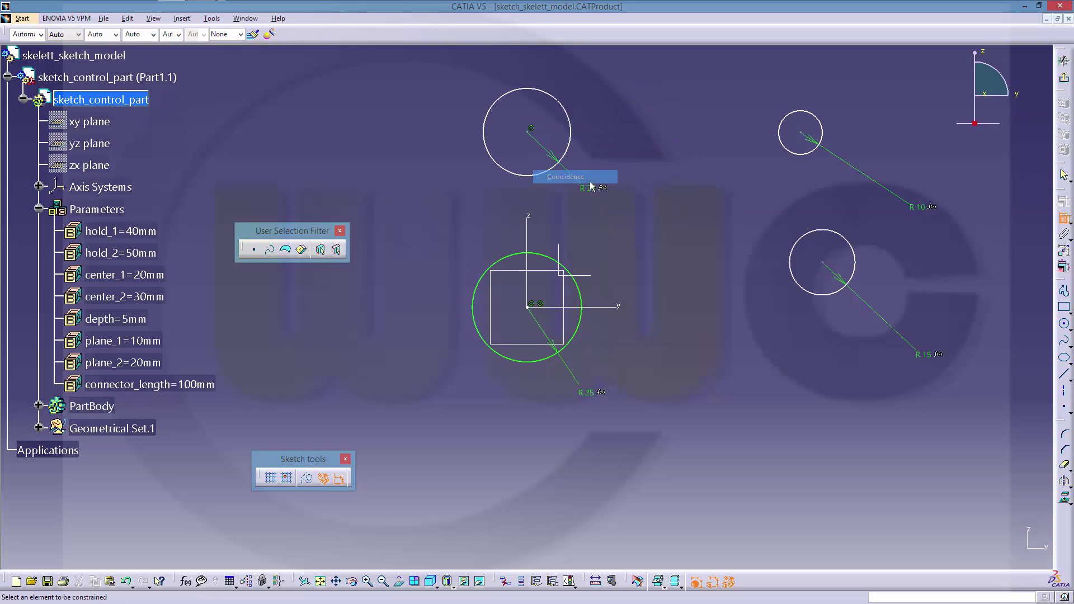
# Make the R15 circle concentric with the R25 circle at the sketch origin.
pyautogui.click(824, 263)
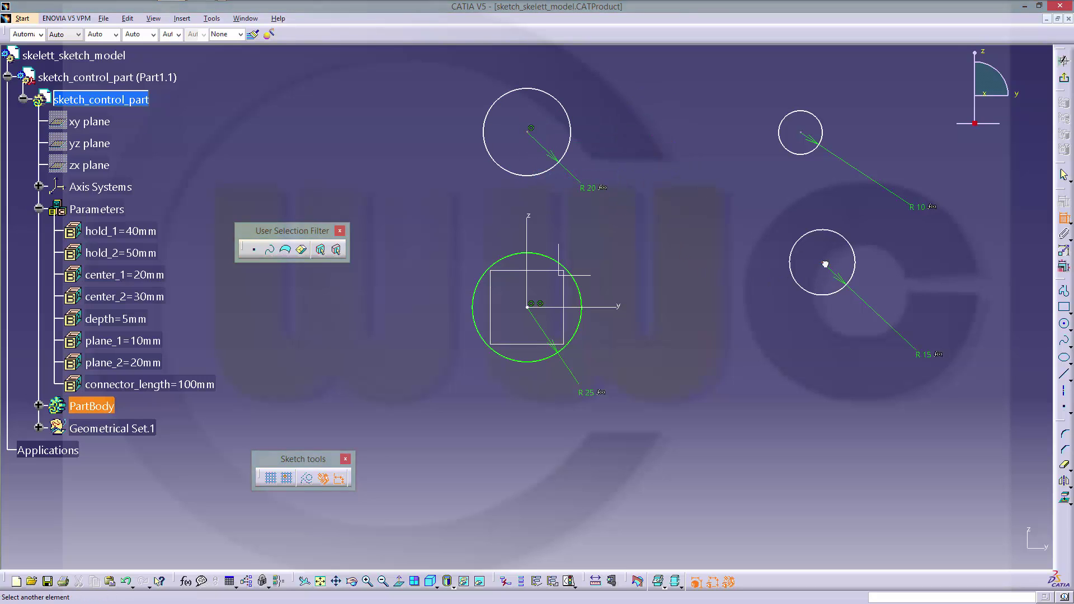
pyautogui.click(533, 308)
pyautogui.rightClick(684, 267)
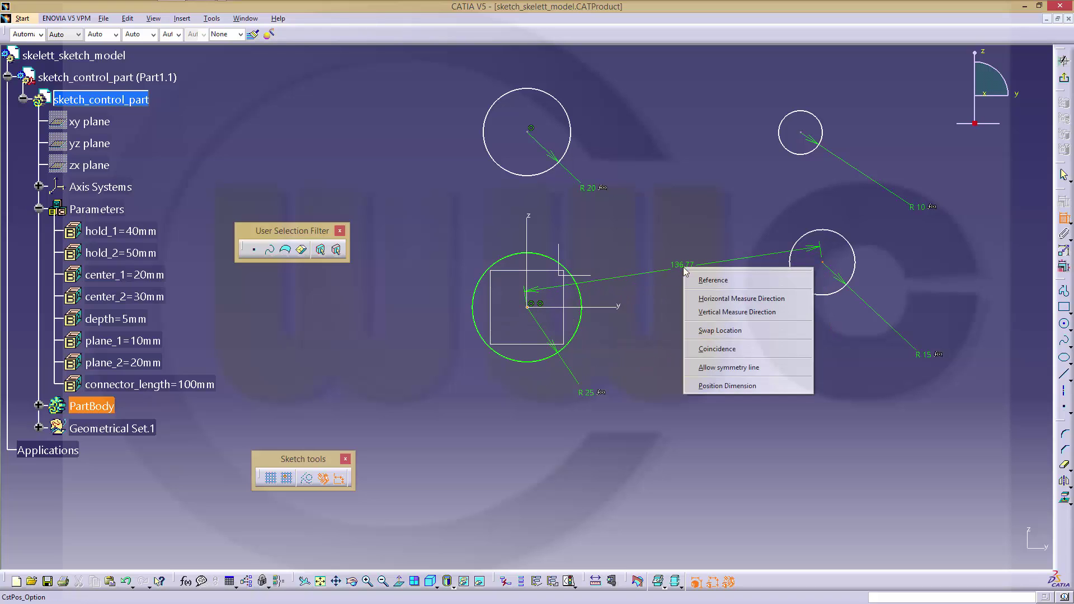
pyautogui.click(744, 349)
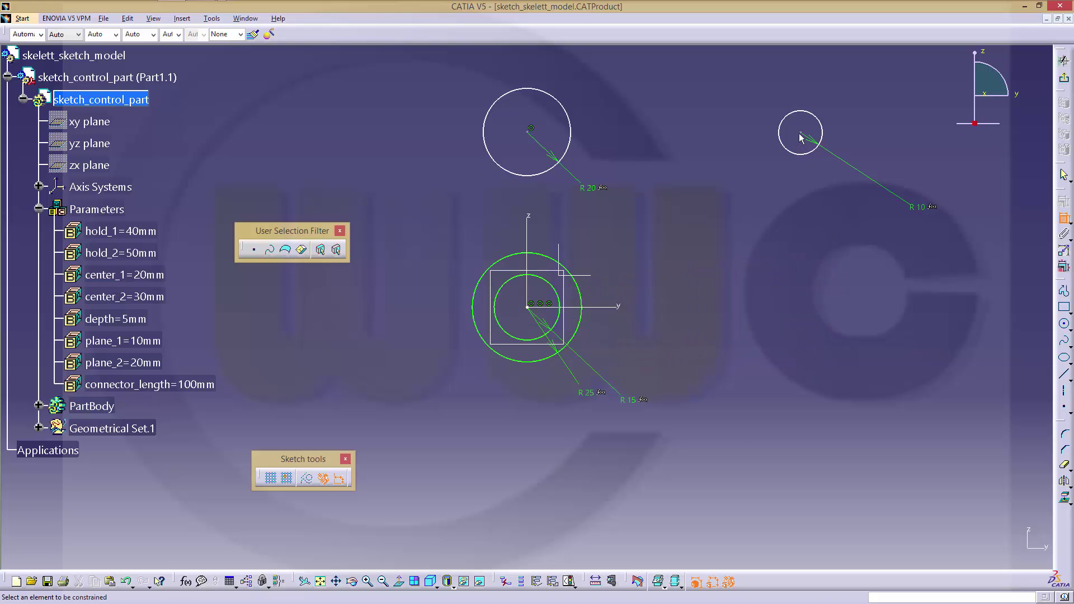
# Make the R10 circle concentric with the R20 circle.
pyautogui.click(532, 130)
pyautogui.rightClick(531, 129)
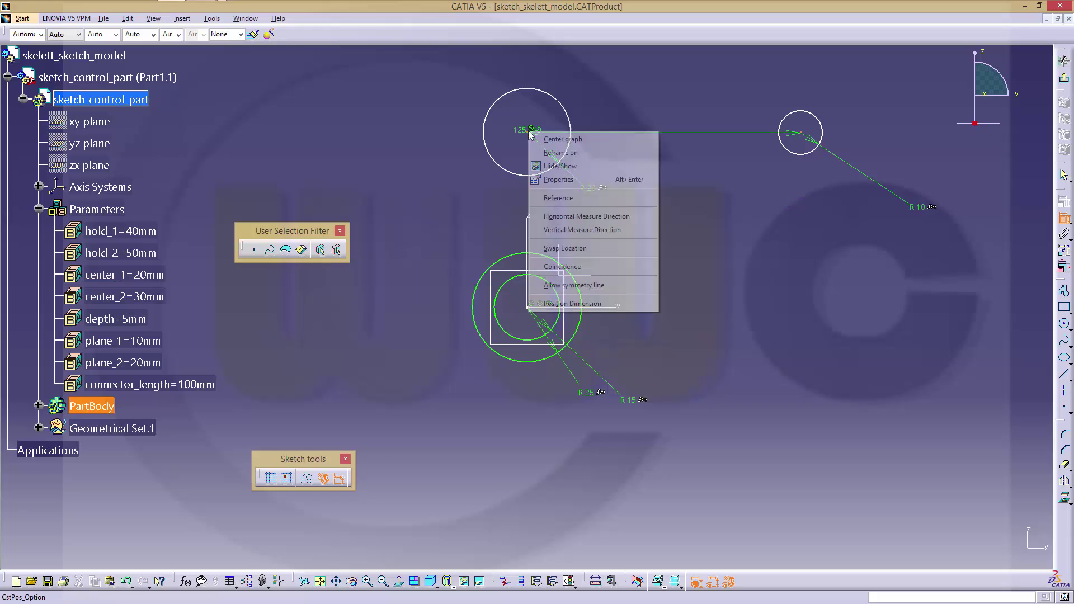
pyautogui.click(586, 269)
pyautogui.click(585, 270)
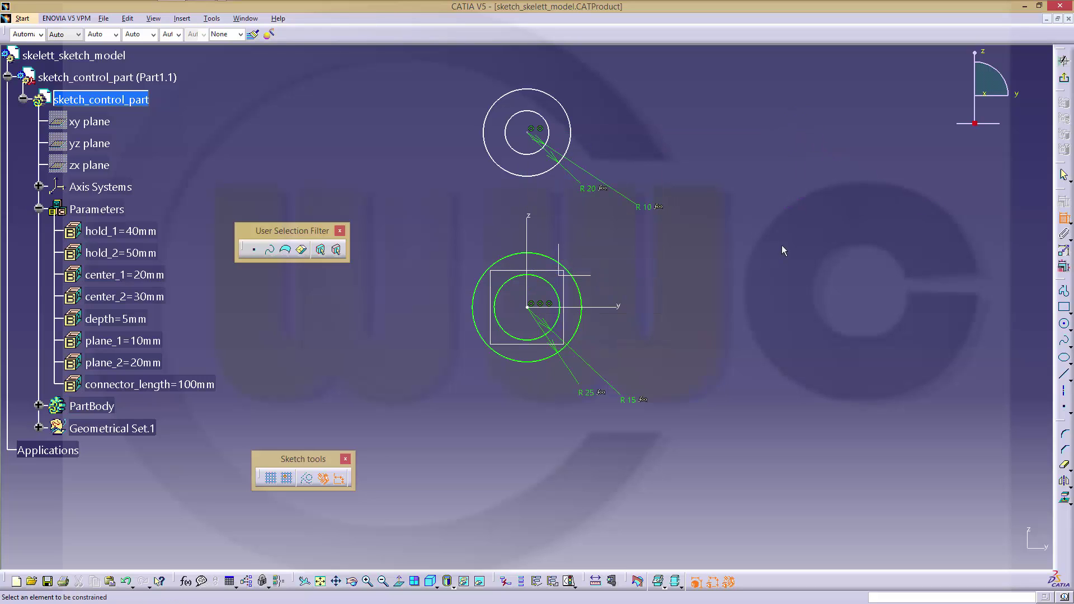
pyautogui.click(531, 129)
# Dimension the centre-to-centre distance and link it by formula to connector_length, giving 100mm.
pyautogui.click(528, 307)
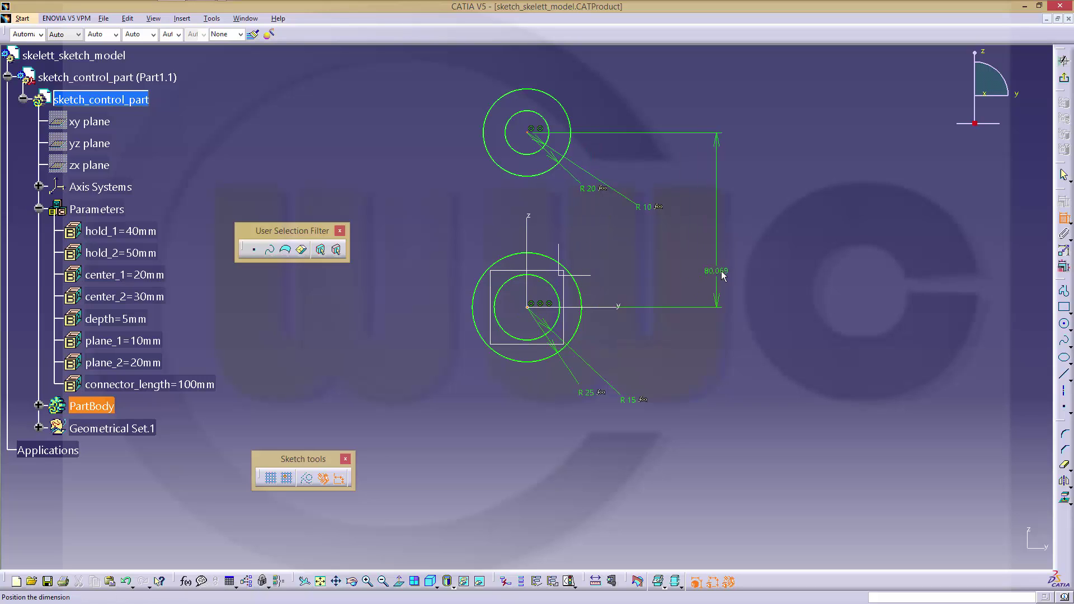
pyautogui.click(722, 274)
pyautogui.doubleClick(727, 273)
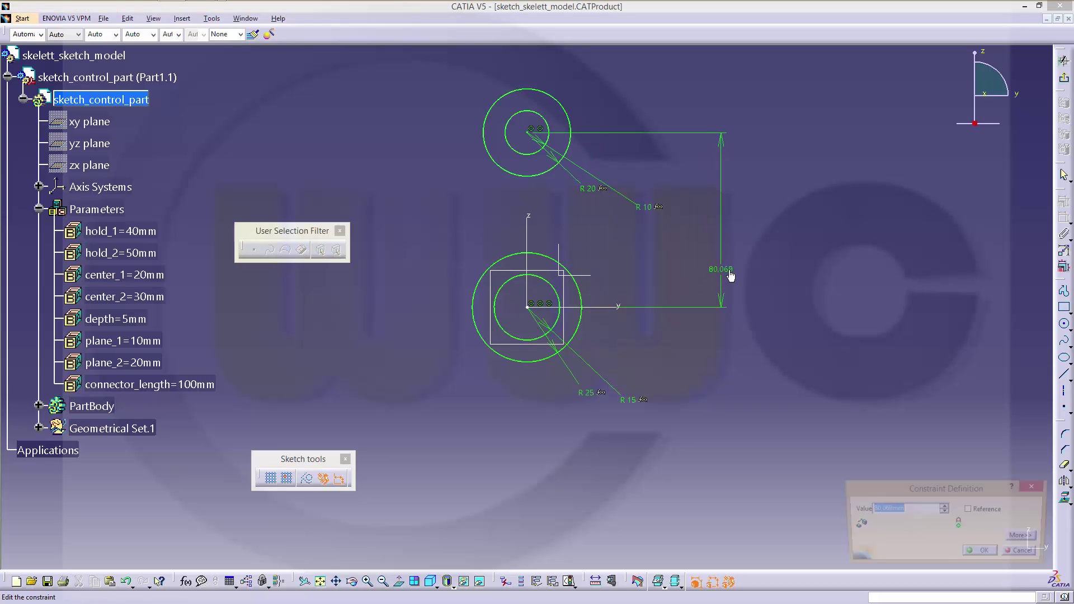
pyautogui.rightClick(881, 506)
pyautogui.click(908, 376)
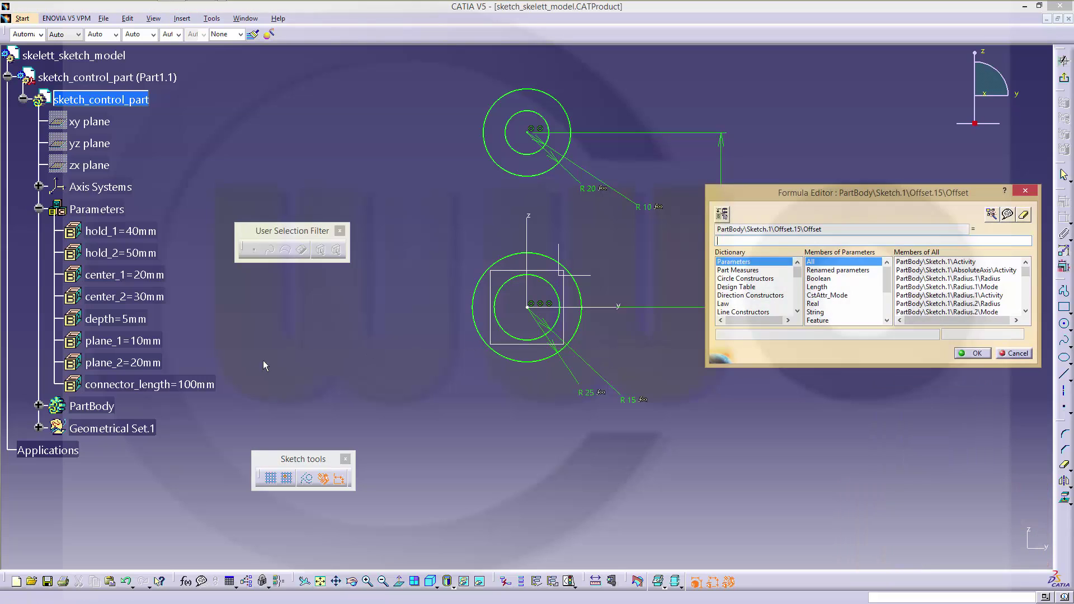
pyautogui.click(198, 385)
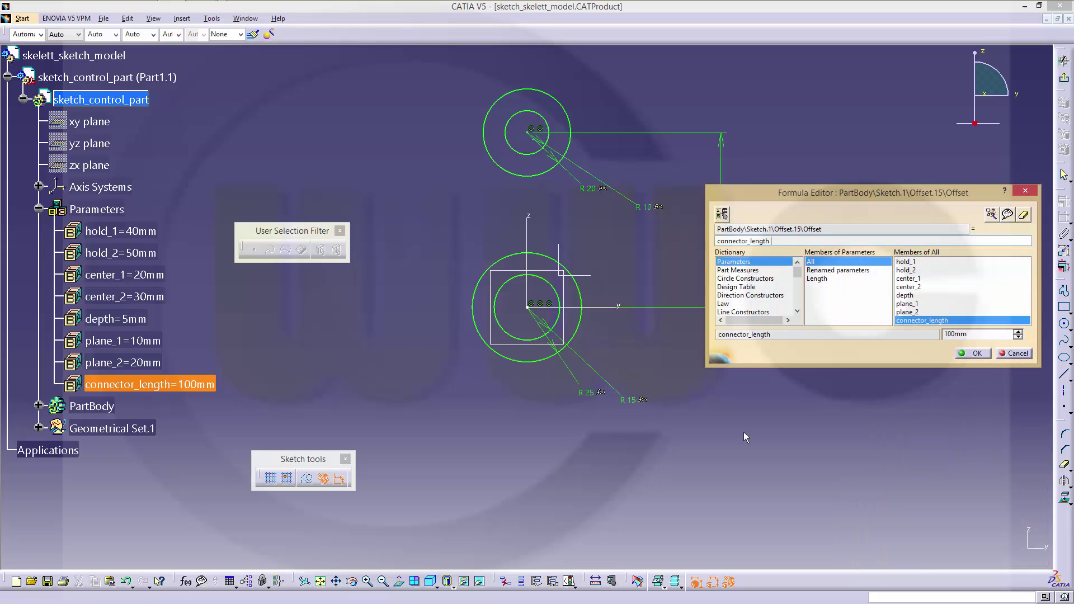
pyautogui.click(971, 354)
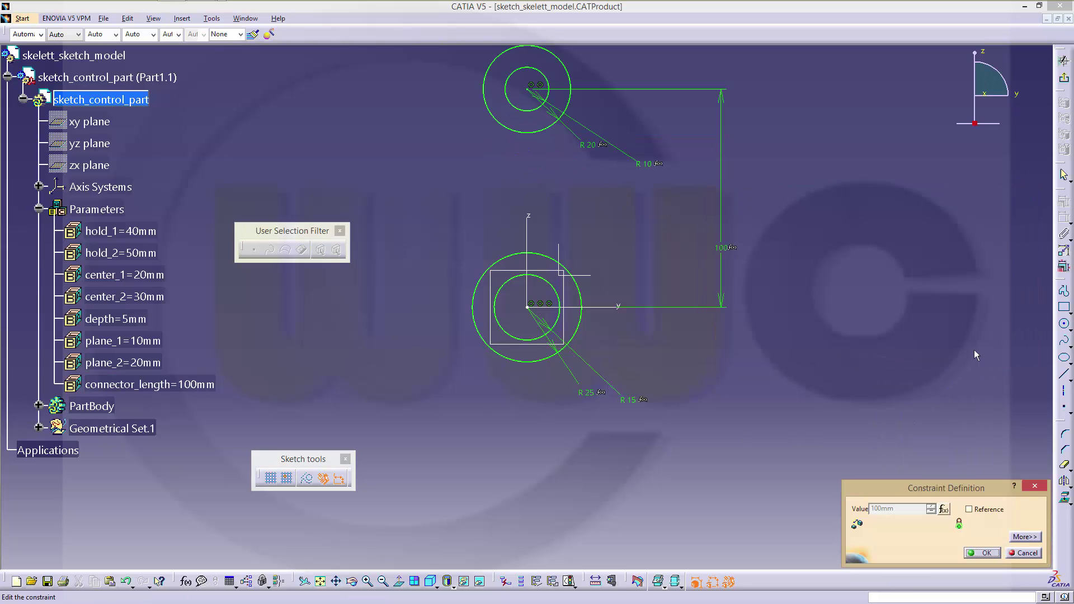
pyautogui.click(983, 553)
pyautogui.moveTo(834, 310); pyautogui.dragTo(829, 373, button='middle')
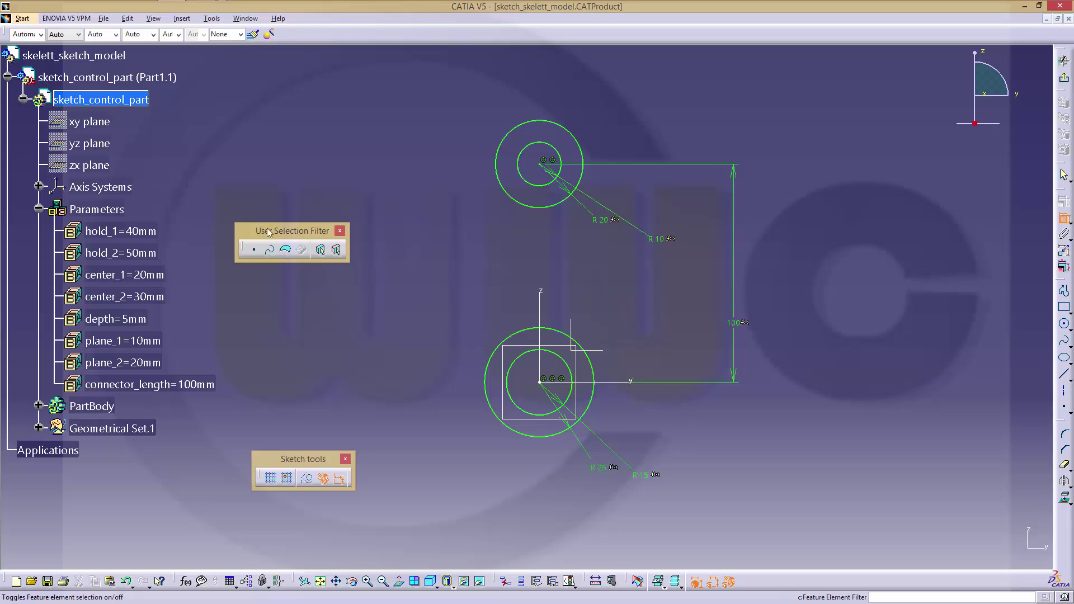
# Draw two slanted lines running between the upper and lower circles.
pyautogui.press('Escape')
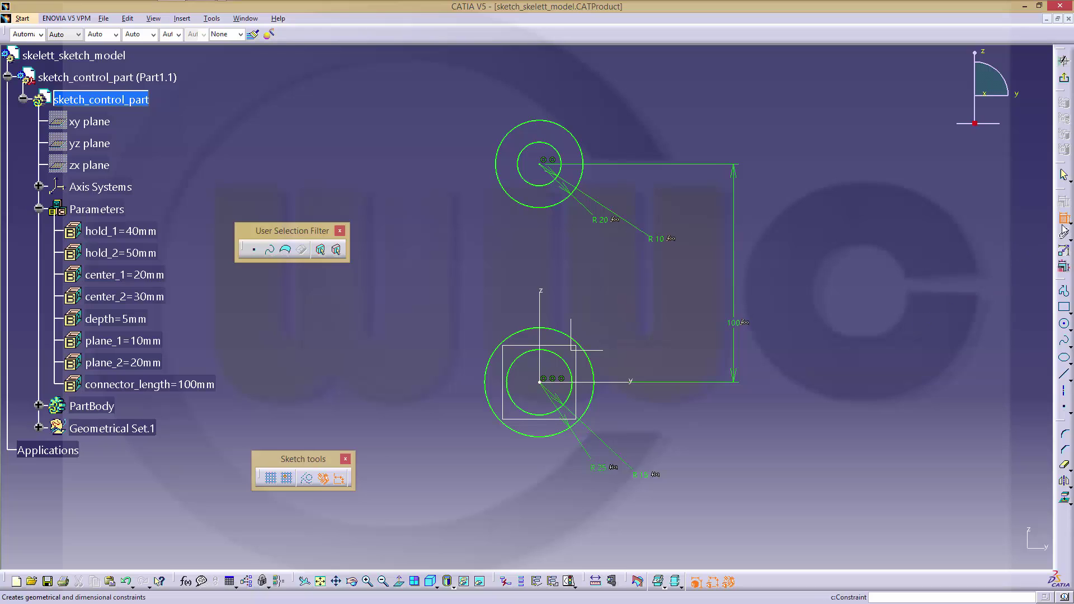
pyautogui.click(1063, 375)
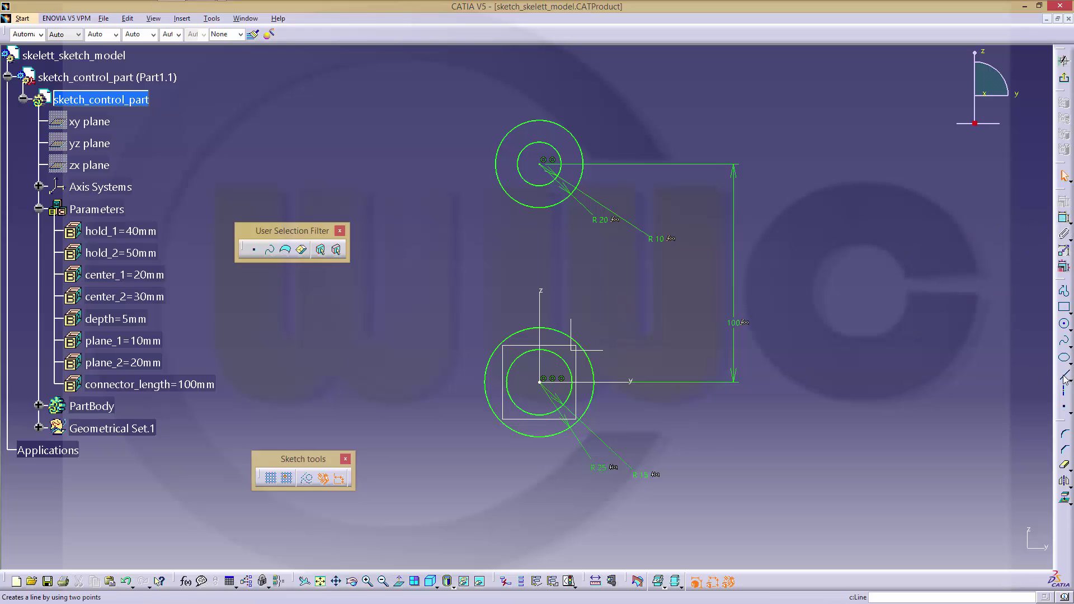
pyautogui.click(513, 148)
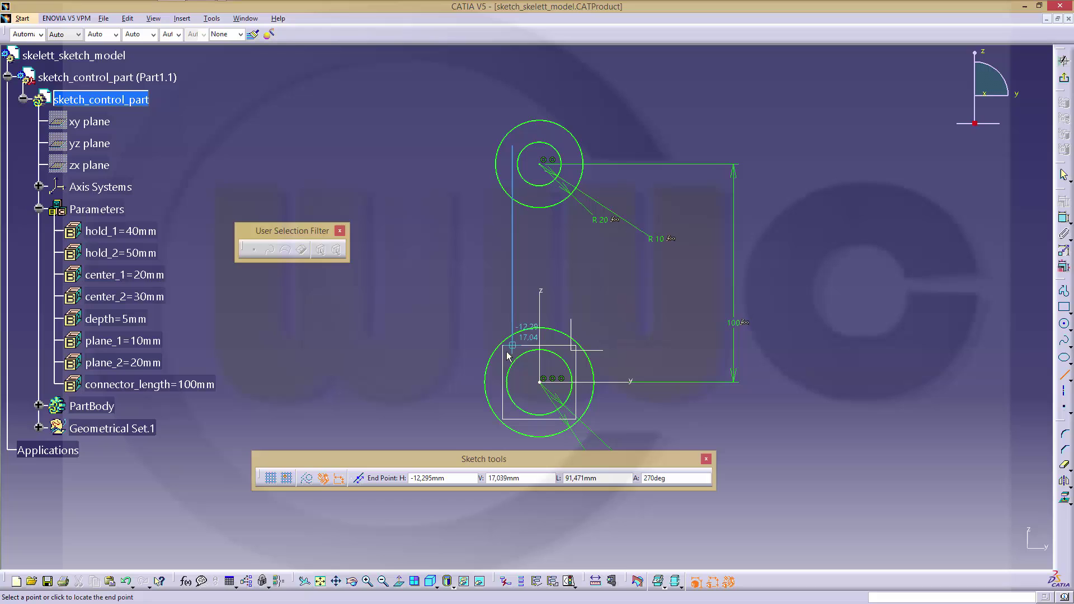
pyautogui.click(497, 389)
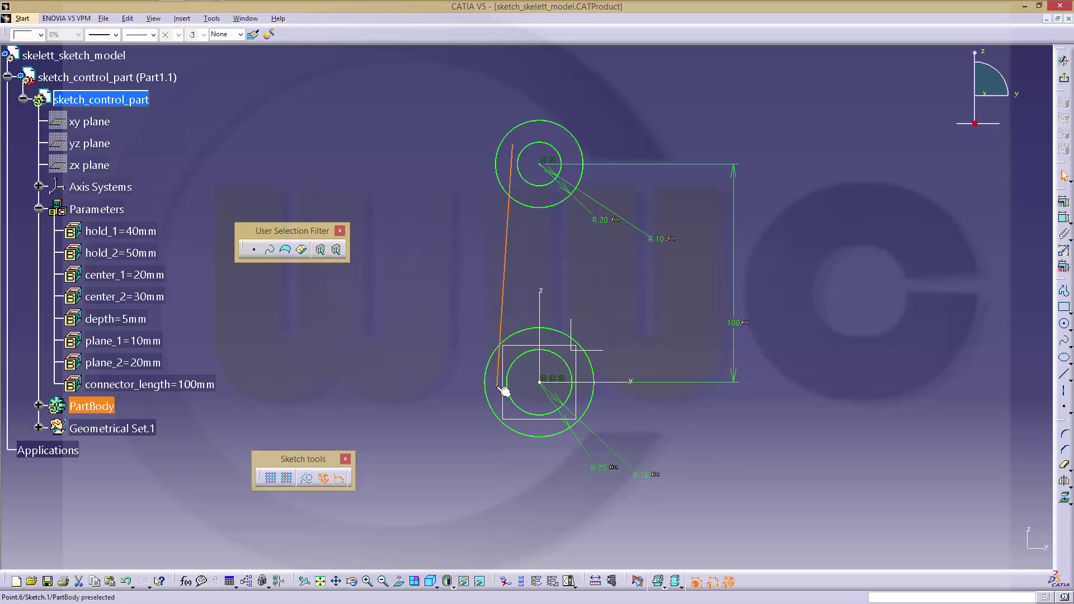
pyautogui.click(1064, 374)
pyautogui.click(584, 396)
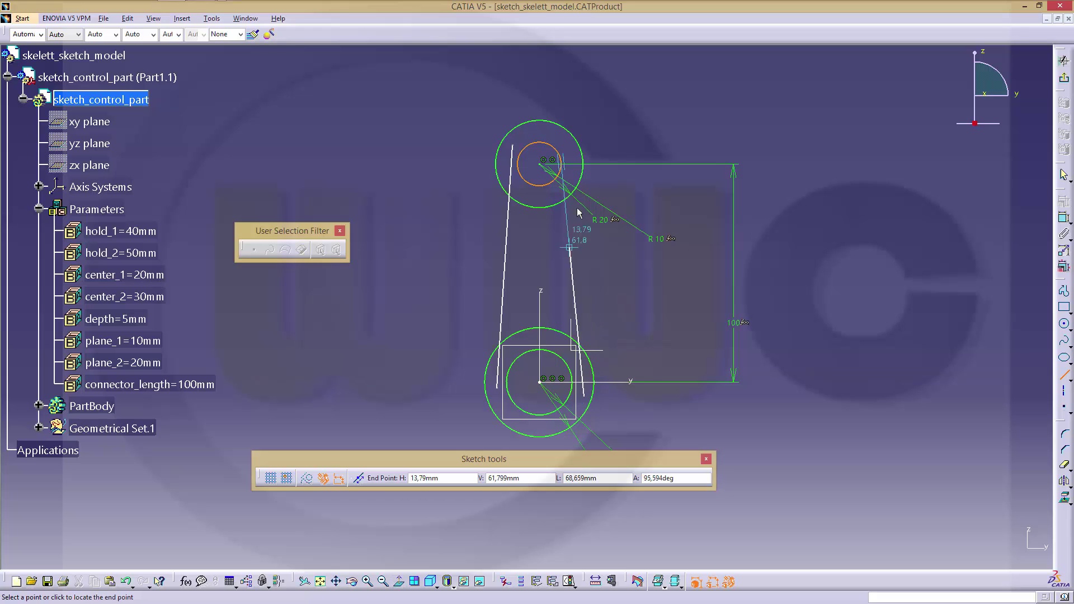
pyautogui.click(570, 154)
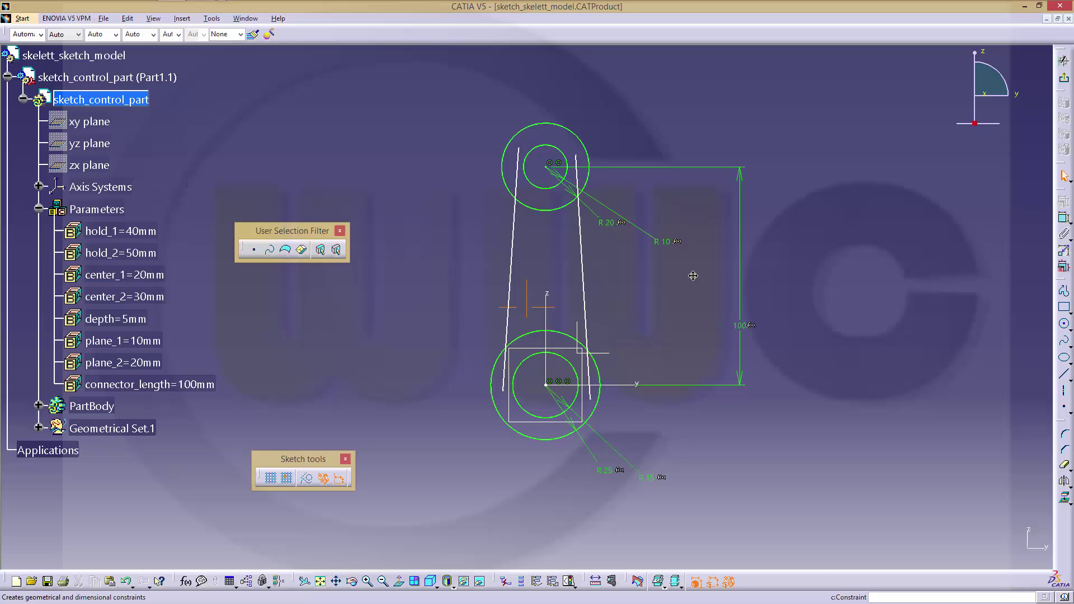
# Make the left line tangent to the upper inner R10 circle.
pyautogui.moveTo(693, 276); pyautogui.dragTo(688, 241, button='middle')
pyautogui.click(511, 137)
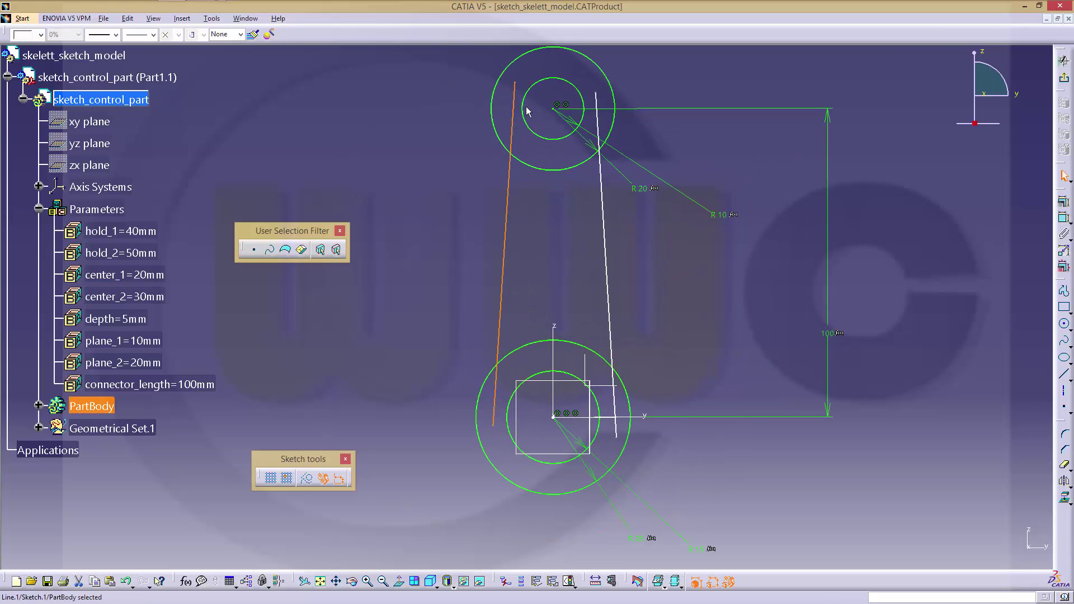
pyautogui.rightClick(524, 109)
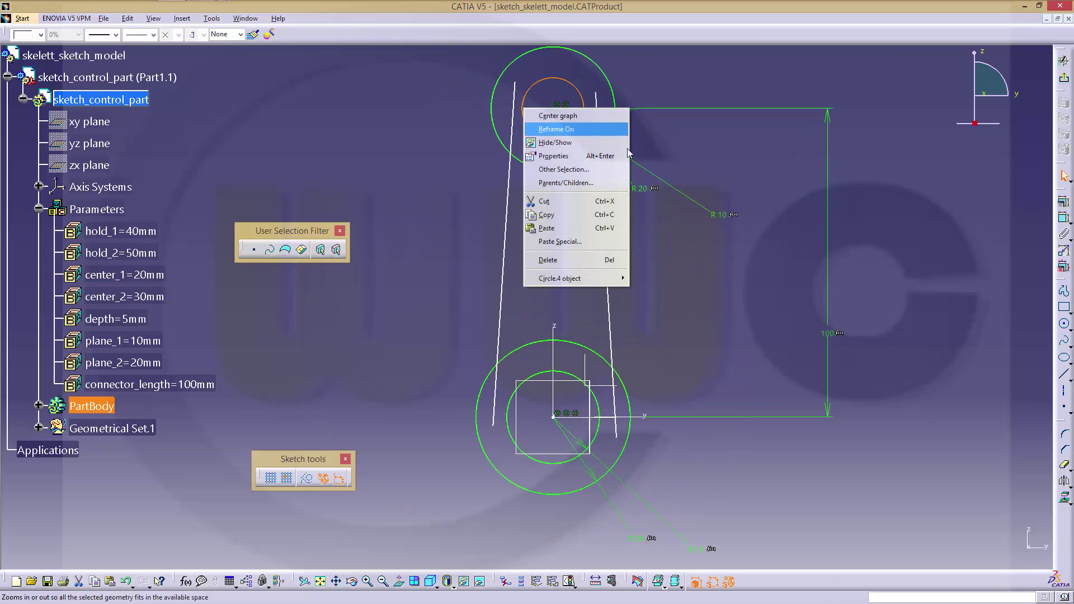
pyautogui.press('Escape')
pyautogui.click(1064, 219)
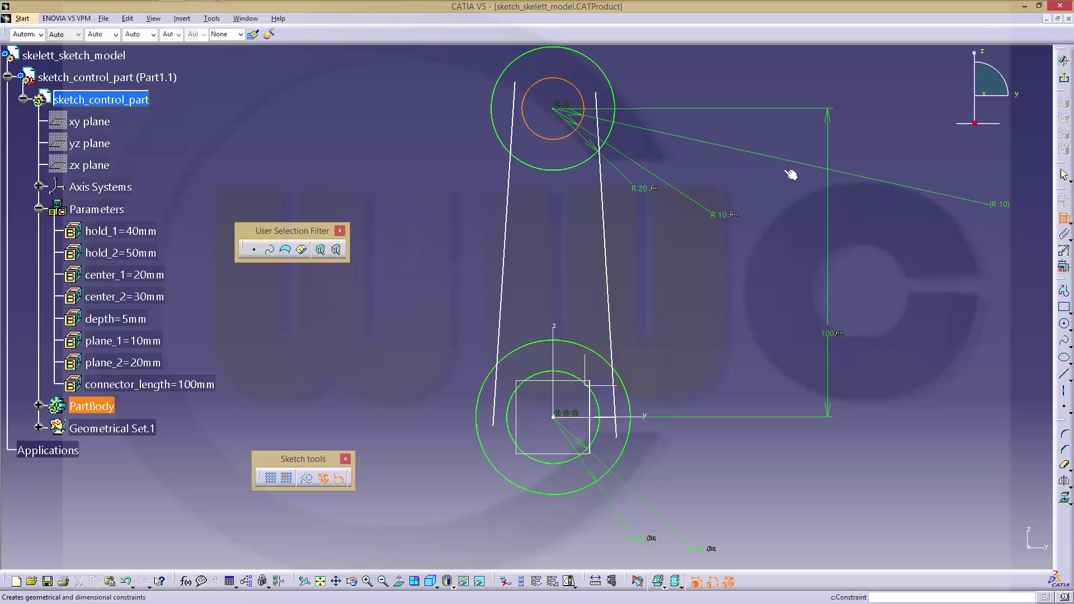
pyautogui.press('Escape')
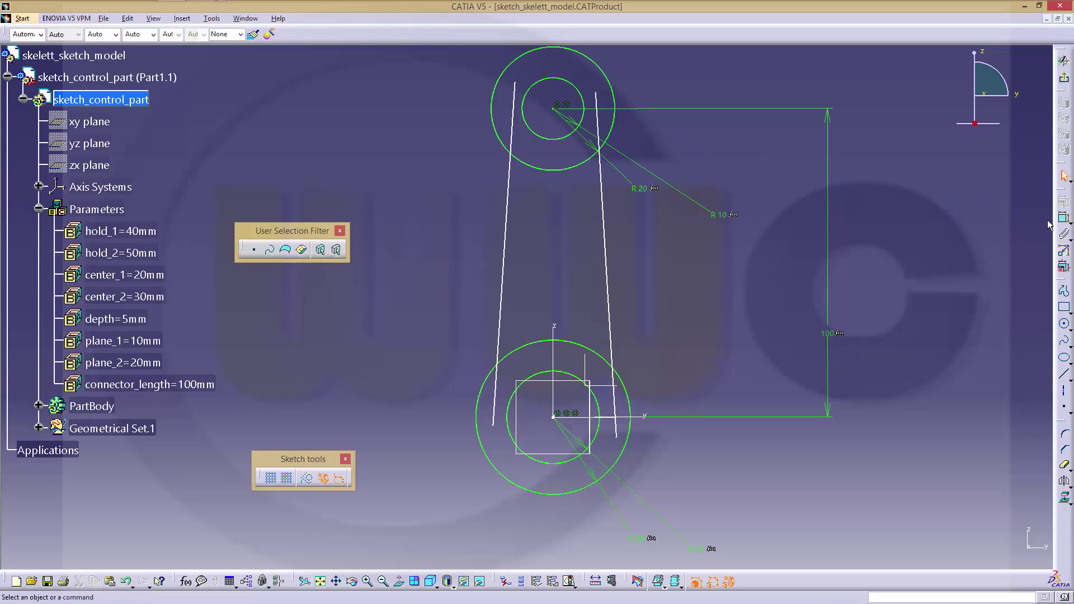
pyautogui.rightClick(515, 105)
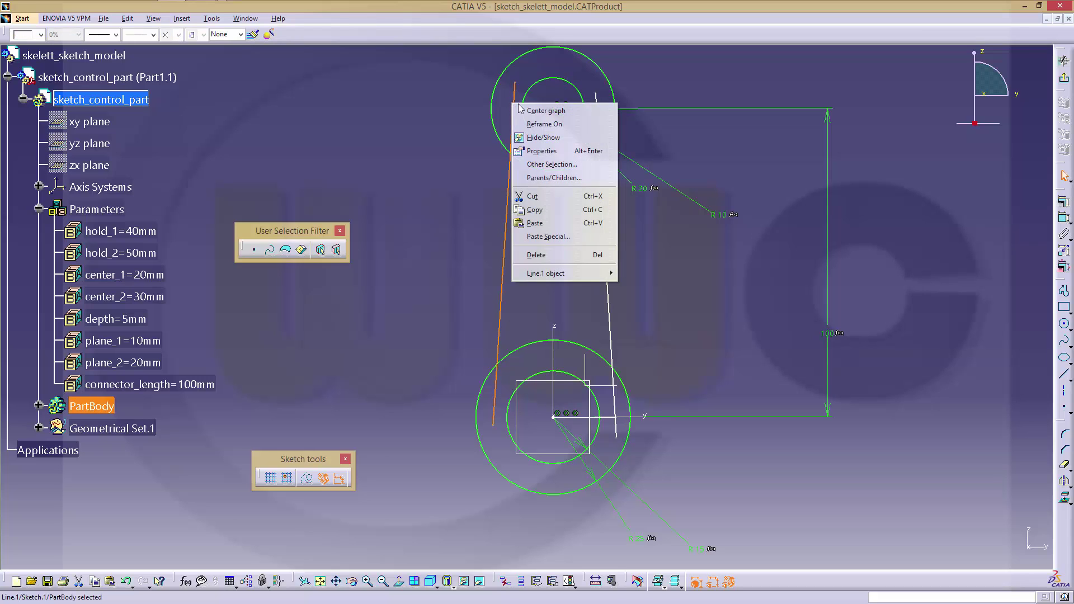
pyautogui.press('Escape')
pyautogui.press('Escape')
pyautogui.click(1065, 218)
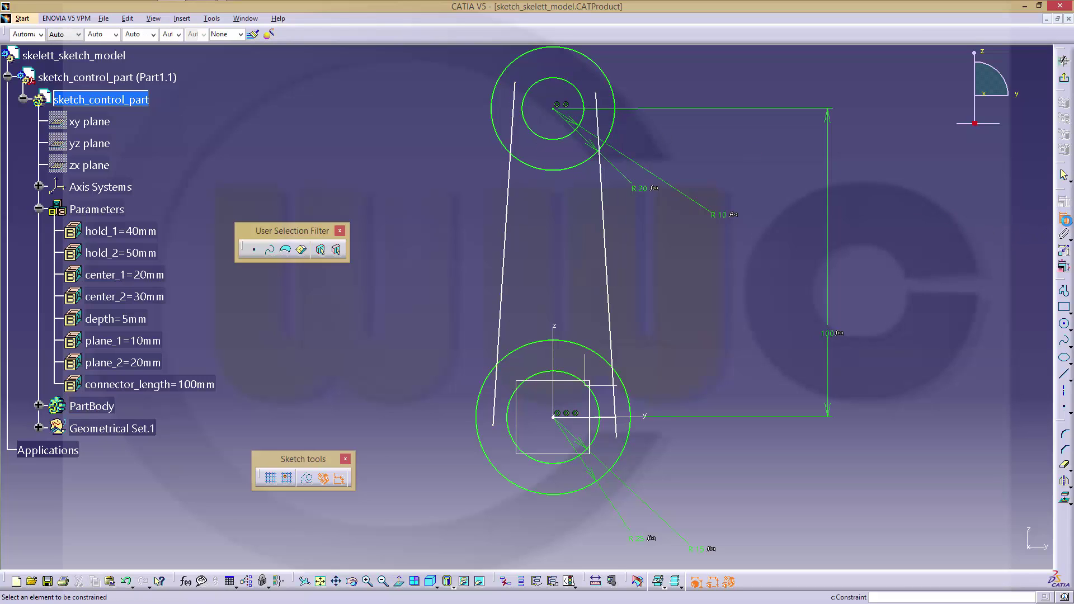
pyautogui.click(522, 108)
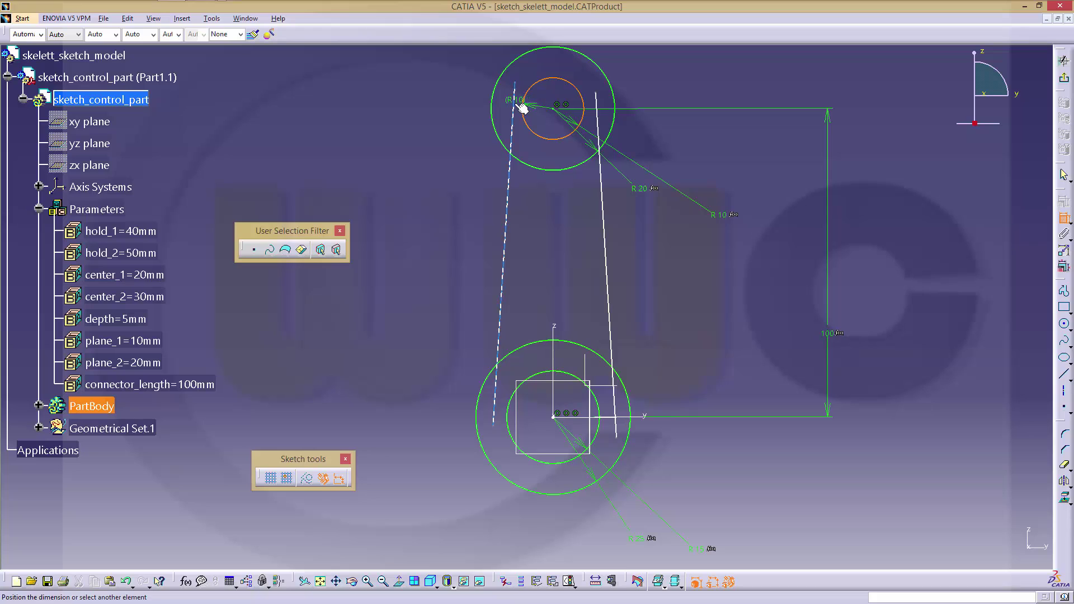
pyautogui.rightClick(522, 108)
pyautogui.click(557, 206)
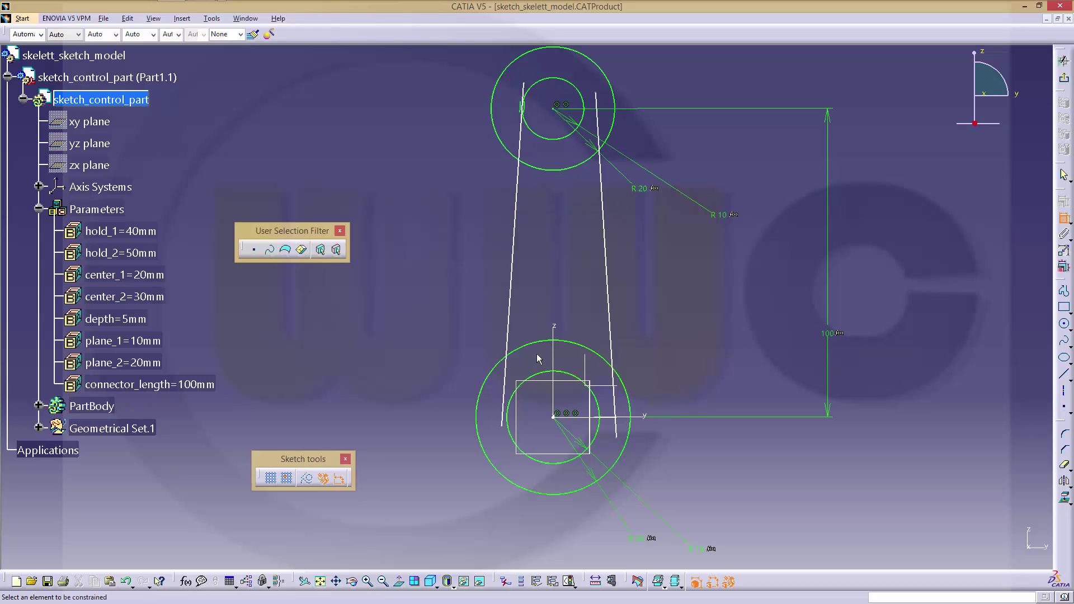
# Make the left line tangent to the lower inner R15 circle.
pyautogui.click(506, 391)
pyautogui.click(511, 404)
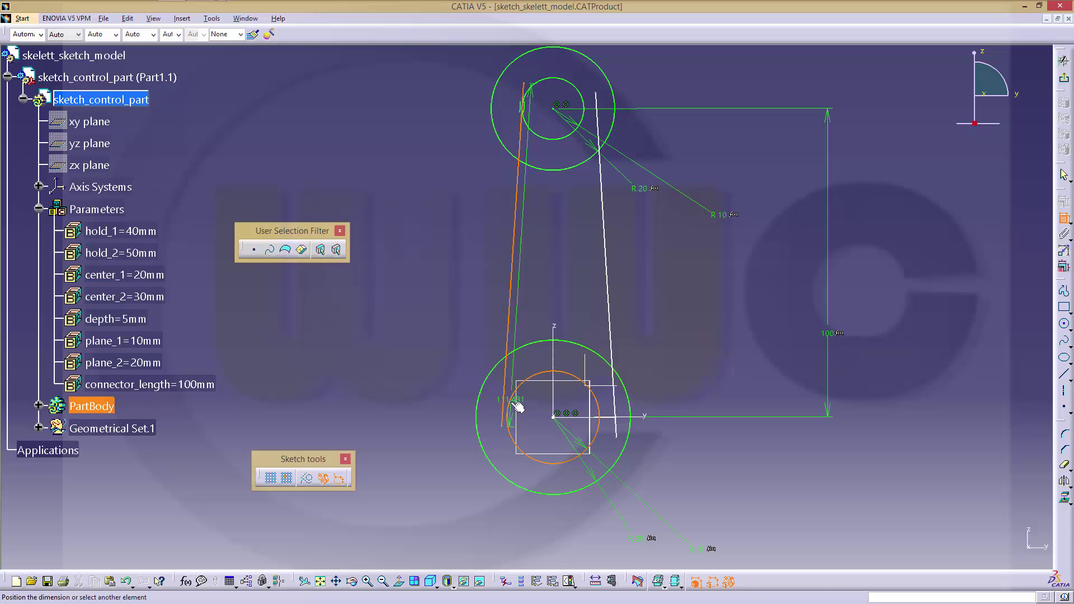
pyautogui.rightClick(513, 404)
pyautogui.click(538, 506)
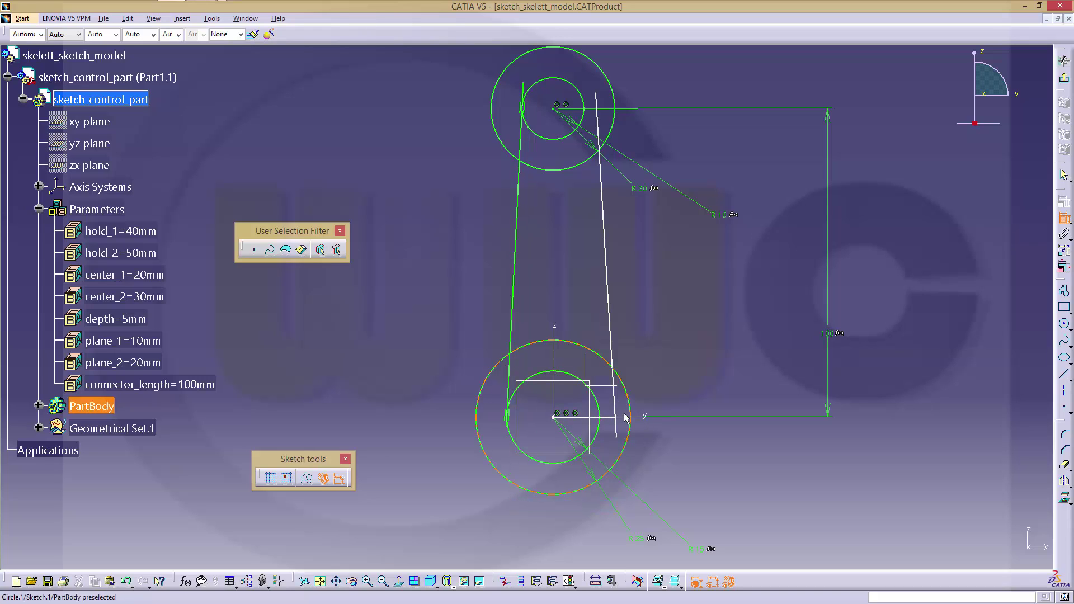
# Make the right line tangent to both the lower and upper inner circles.
pyautogui.click(598, 405)
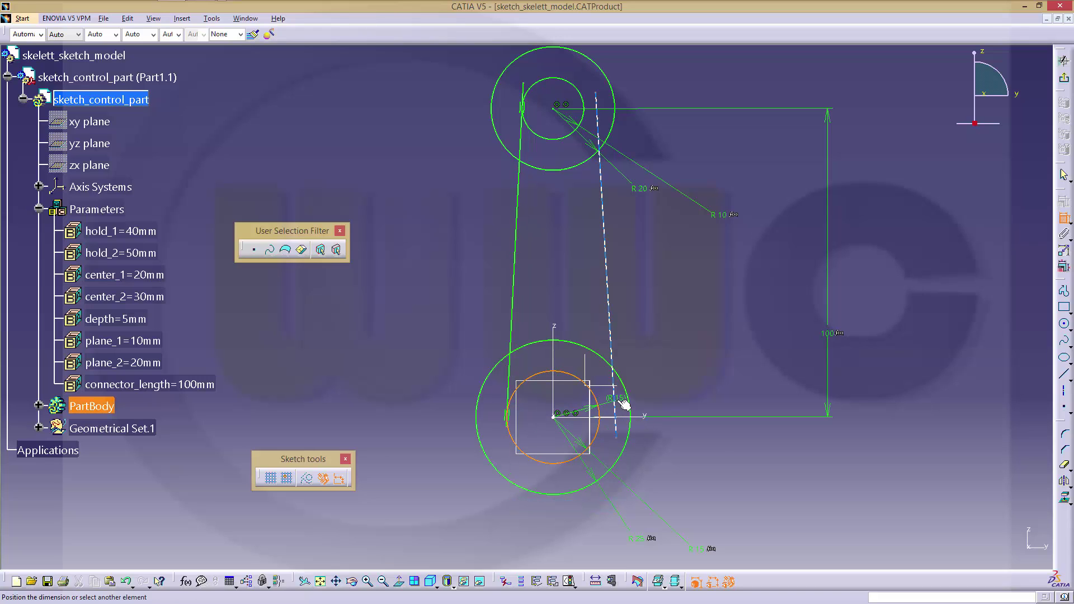
pyautogui.click(614, 403)
pyautogui.rightClick(625, 403)
pyautogui.click(644, 504)
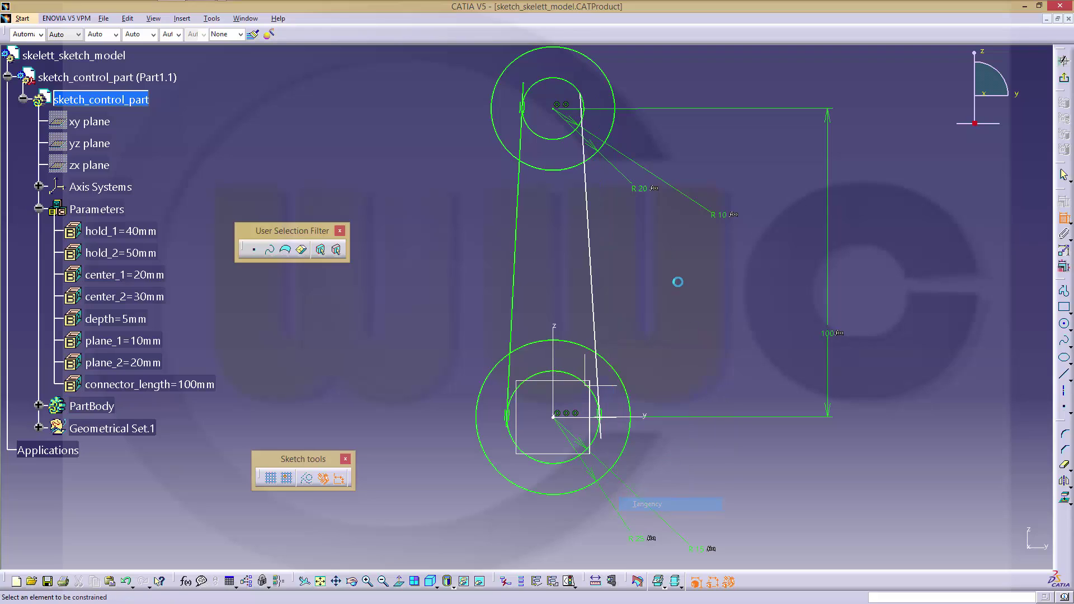
pyautogui.click(583, 113)
pyautogui.click(580, 107)
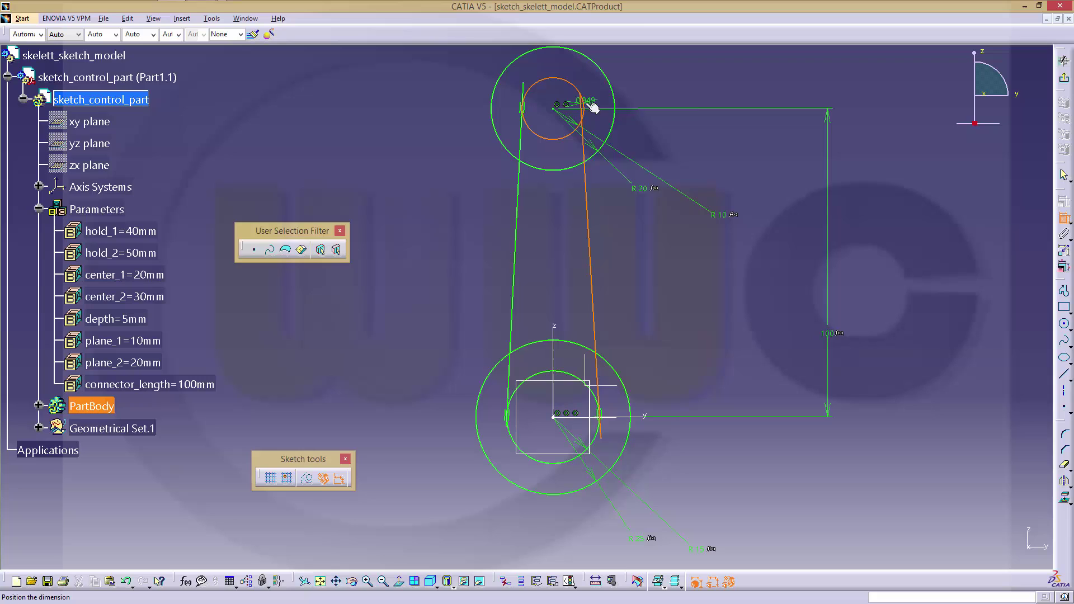
pyautogui.rightClick(586, 104)
pyautogui.click(638, 207)
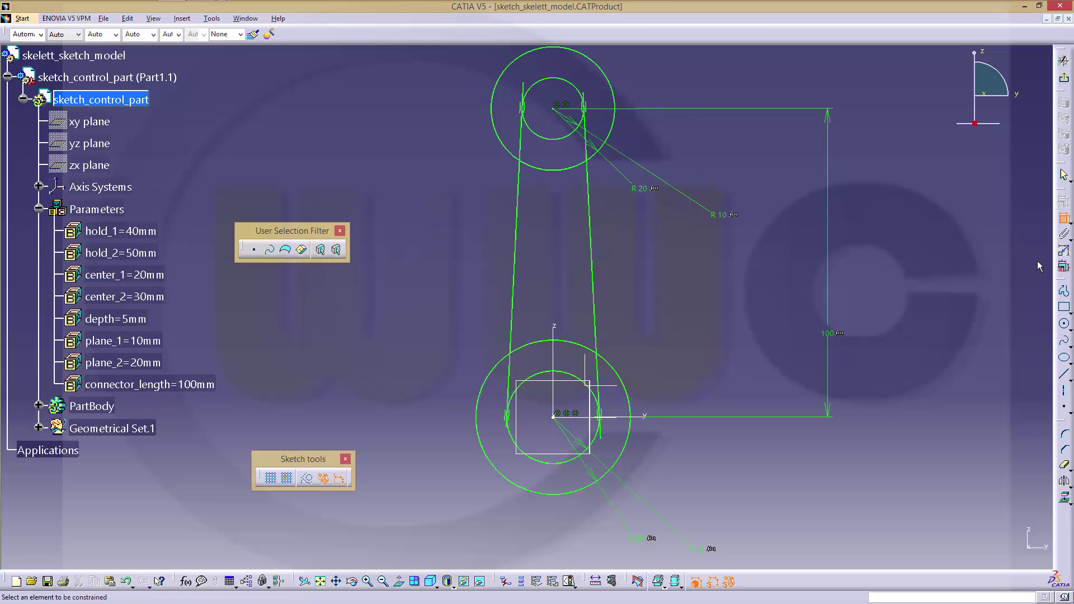
# Quick Trim the line ends and the inner arc between the lines at the lower hold.
pyautogui.moveTo(848, 291)
pyautogui.keyDown('ctrl'); pyautogui.mouseDown(button='middle')
pyautogui.moveTo(719, 297)
pyautogui.moveTo(742, 266)
pyautogui.mouseUp(button='middle'); pyautogui.keyUp('ctrl')
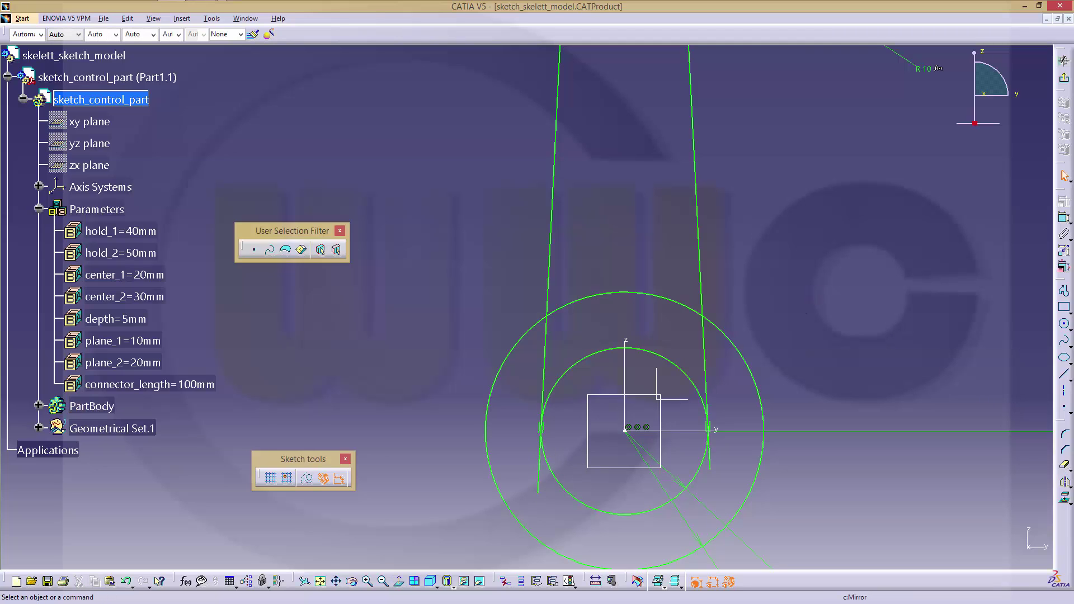
pyautogui.click(1065, 466)
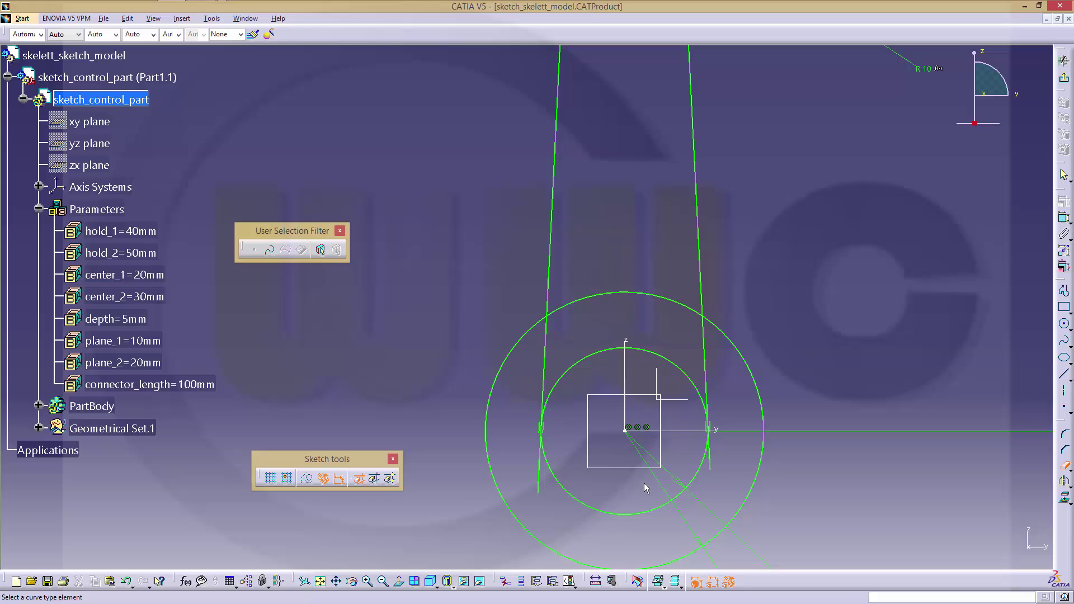
pyautogui.click(538, 479)
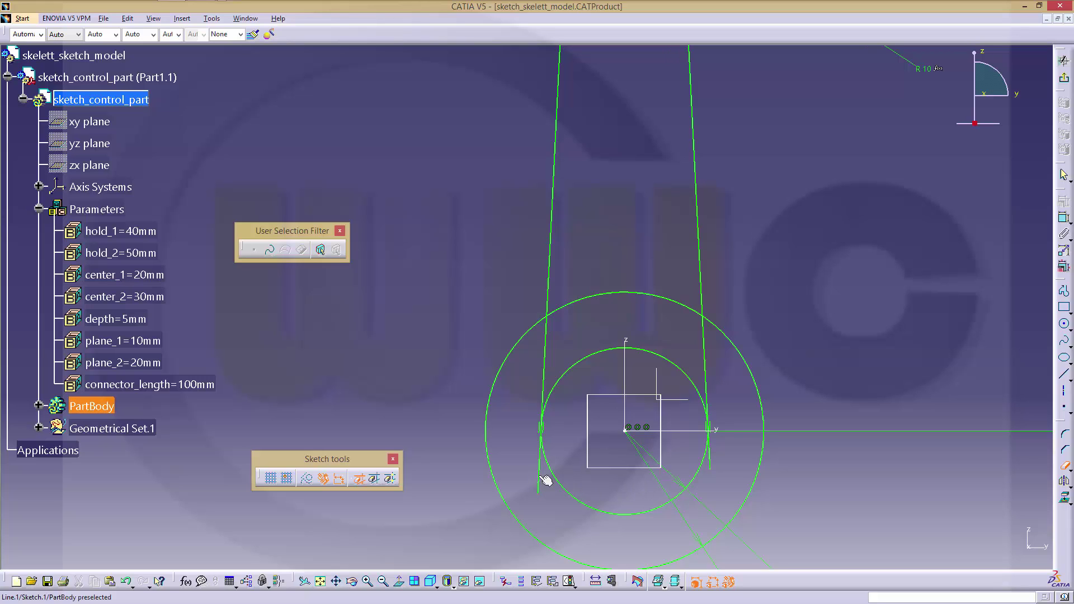
pyautogui.click(711, 465)
pyautogui.click(677, 362)
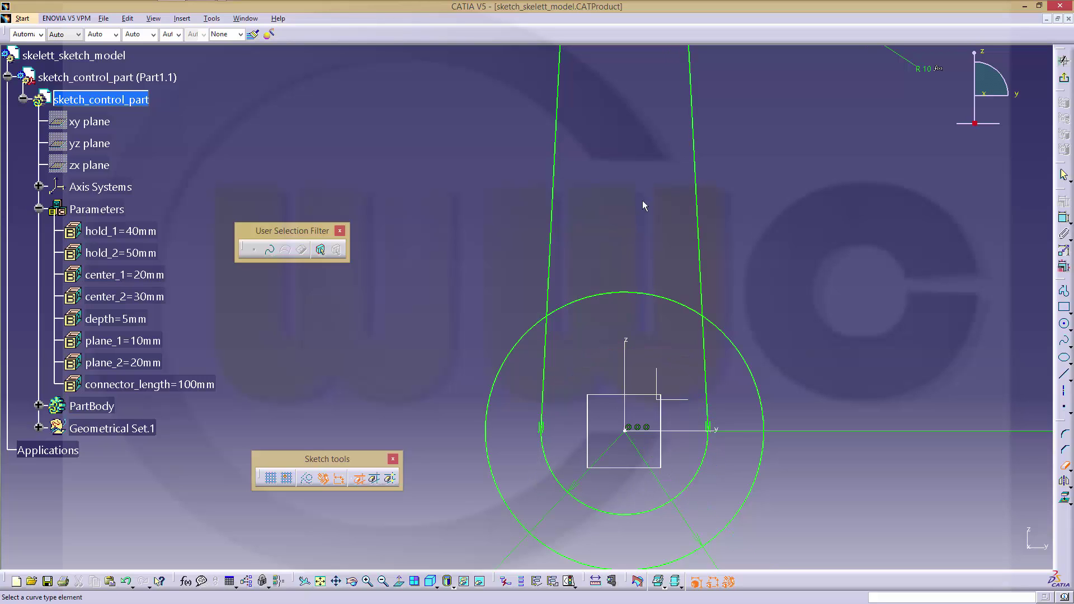
# Trim the line stubs and the lower arc of the upper inner circle.
pyautogui.moveTo(642, 200)
pyautogui.mouseDown(button='middle')
pyautogui.moveTo(658, 226)
pyautogui.moveTo(643, 390)
pyautogui.moveTo(632, 322)
pyautogui.moveTo(672, 354)
pyautogui.mouseUp(button='middle')
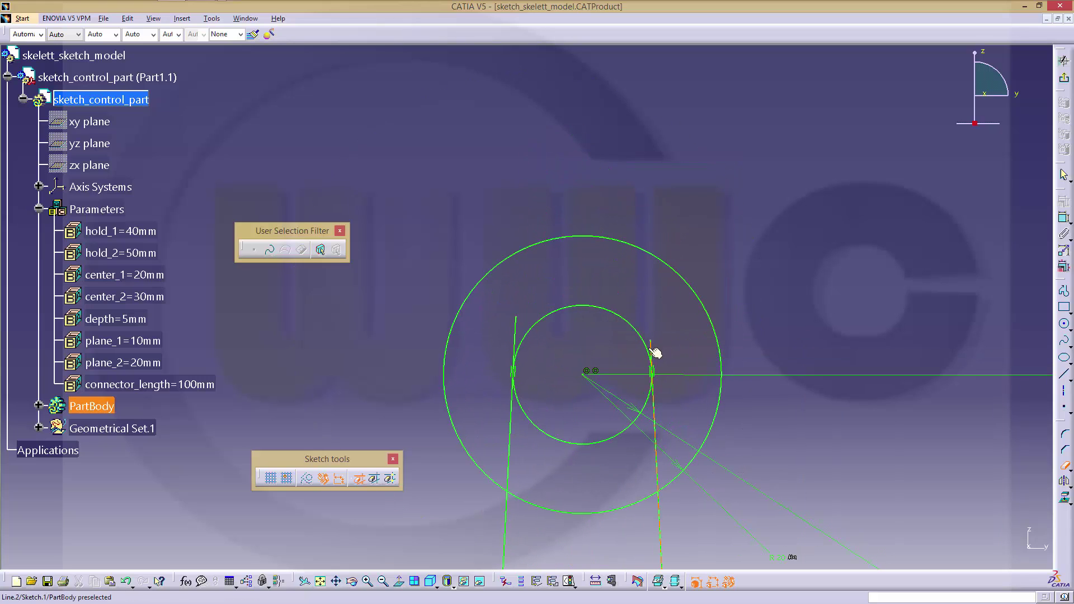
pyautogui.click(652, 353)
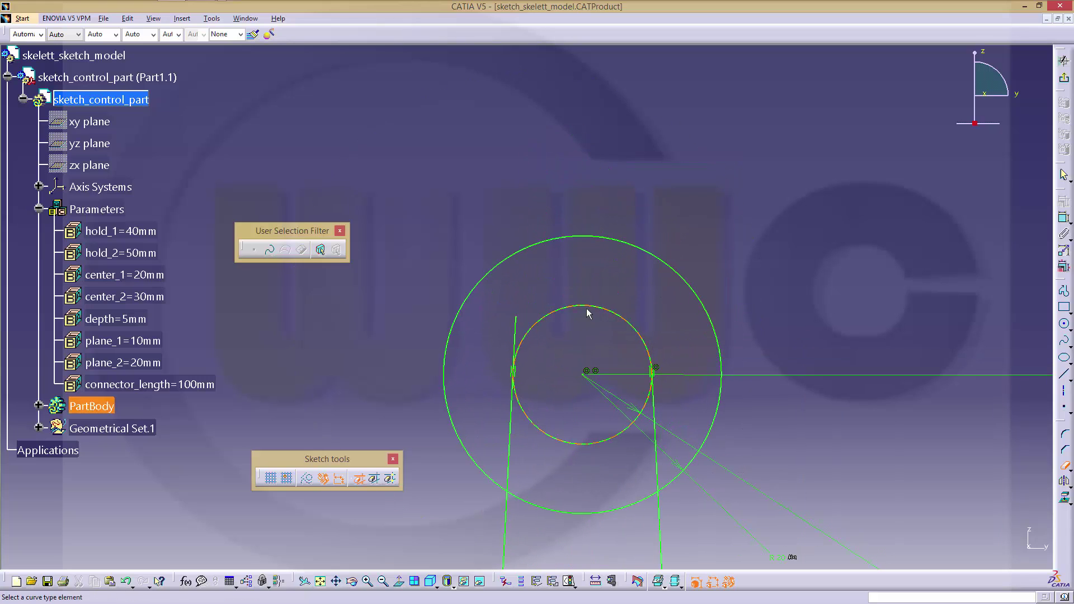
pyautogui.click(516, 329)
pyautogui.click(577, 445)
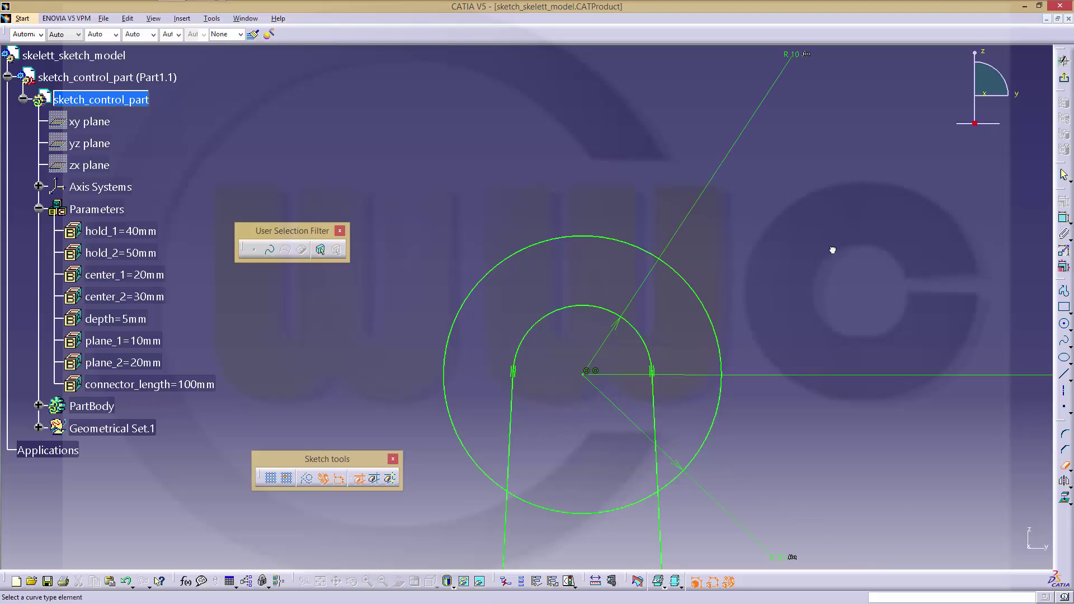
pyautogui.moveTo(859, 283)
pyautogui.mouseDown(button='middle')
pyautogui.moveTo(837, 259)
pyautogui.moveTo(844, 343)
pyautogui.moveTo(770, 314)
pyautogui.moveTo(872, 283)
pyautogui.moveTo(852, 328)
pyautogui.mouseUp(button='middle')
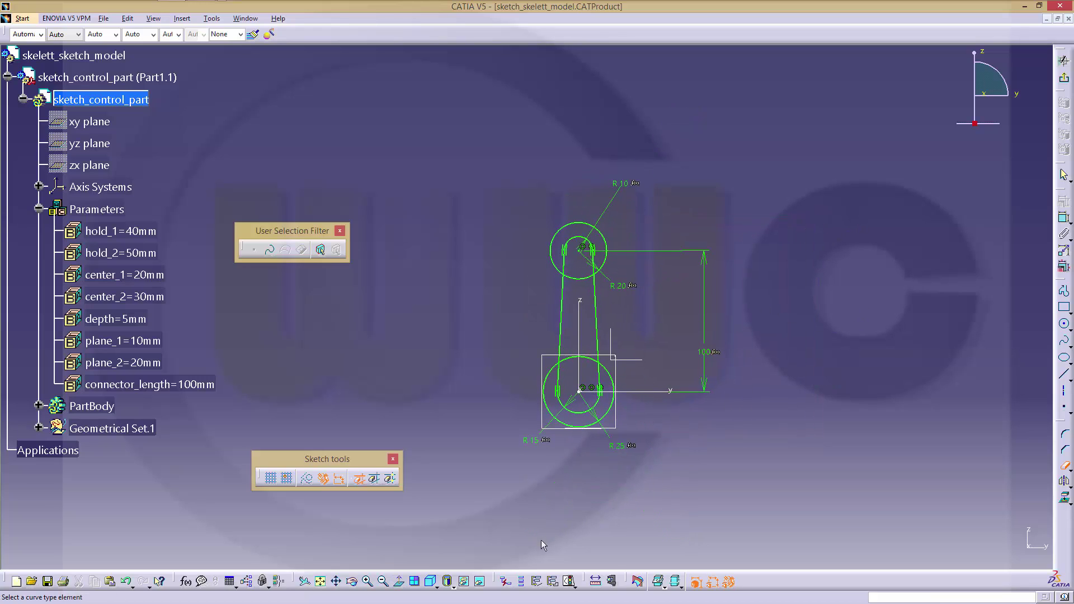
# Make the upper and lower hold circles output features.
pyautogui.click(538, 583)
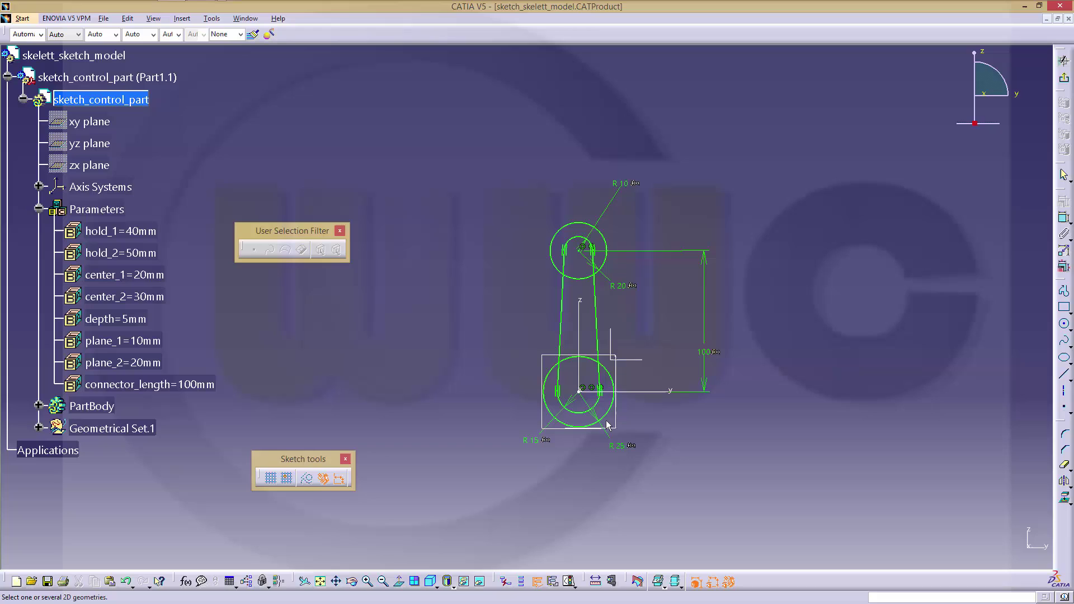
pyautogui.click(562, 270)
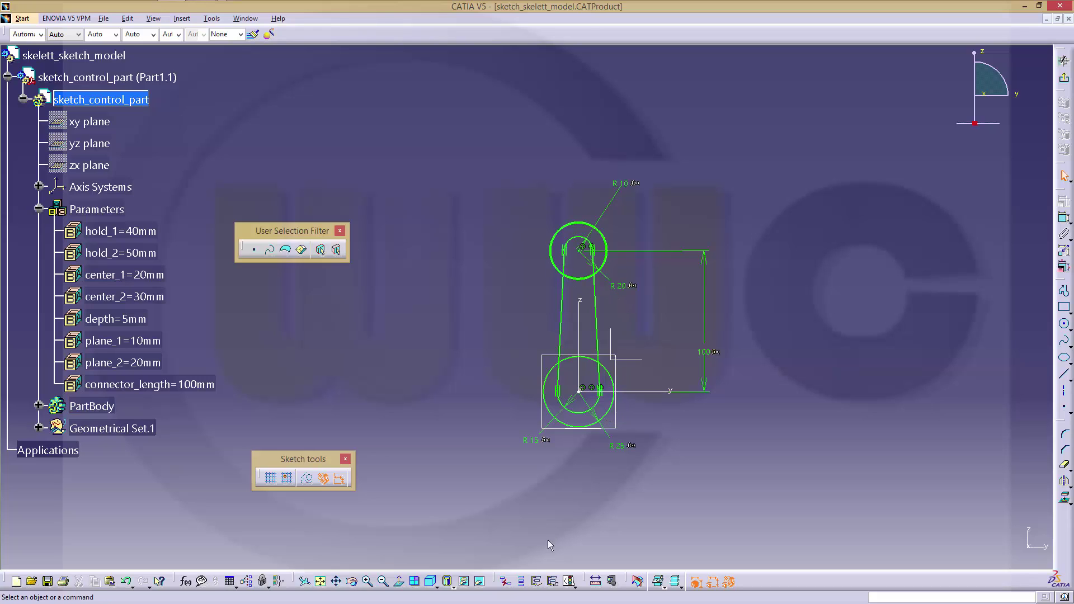
pyautogui.click(610, 409)
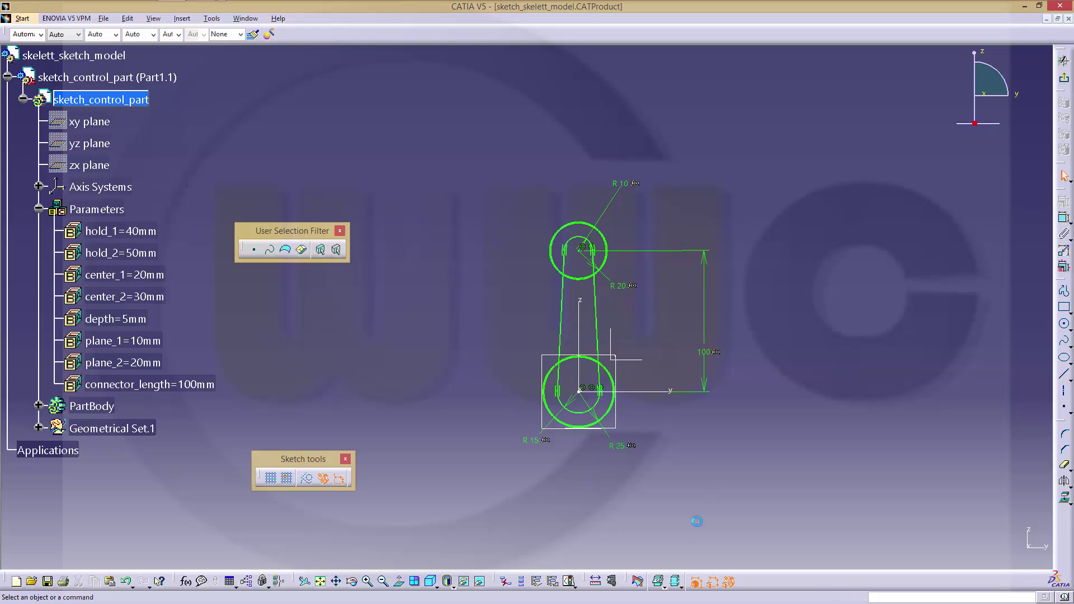
# Create Profile.1 from both lines and both arcs, then activate skelett_sketch_model.
pyautogui.click(553, 582)
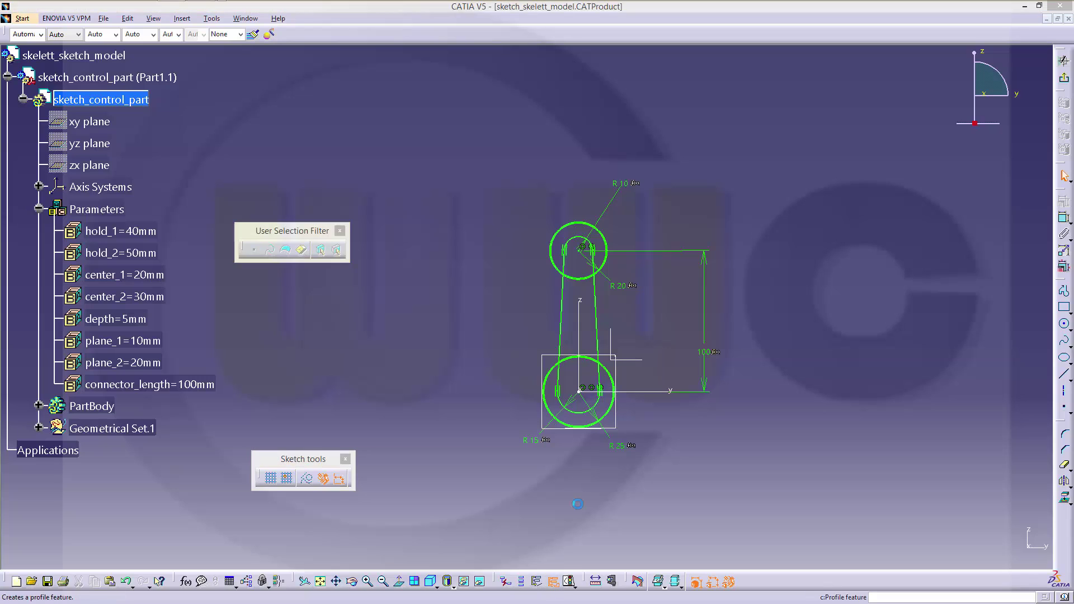
pyautogui.click(565, 331)
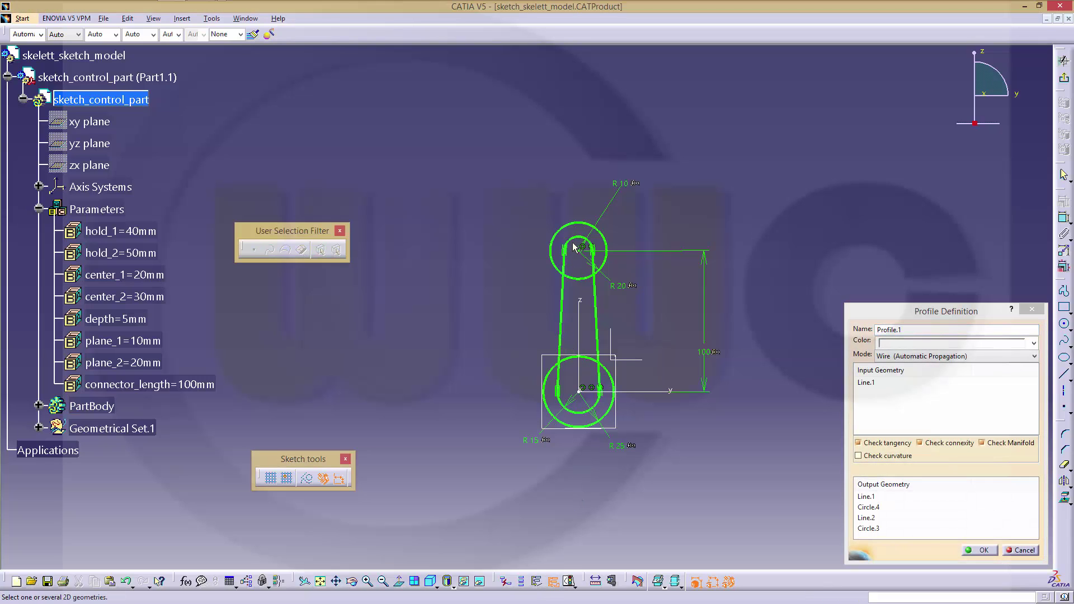
pyautogui.click(574, 246)
pyautogui.click(598, 306)
pyautogui.click(579, 415)
pyautogui.click(979, 550)
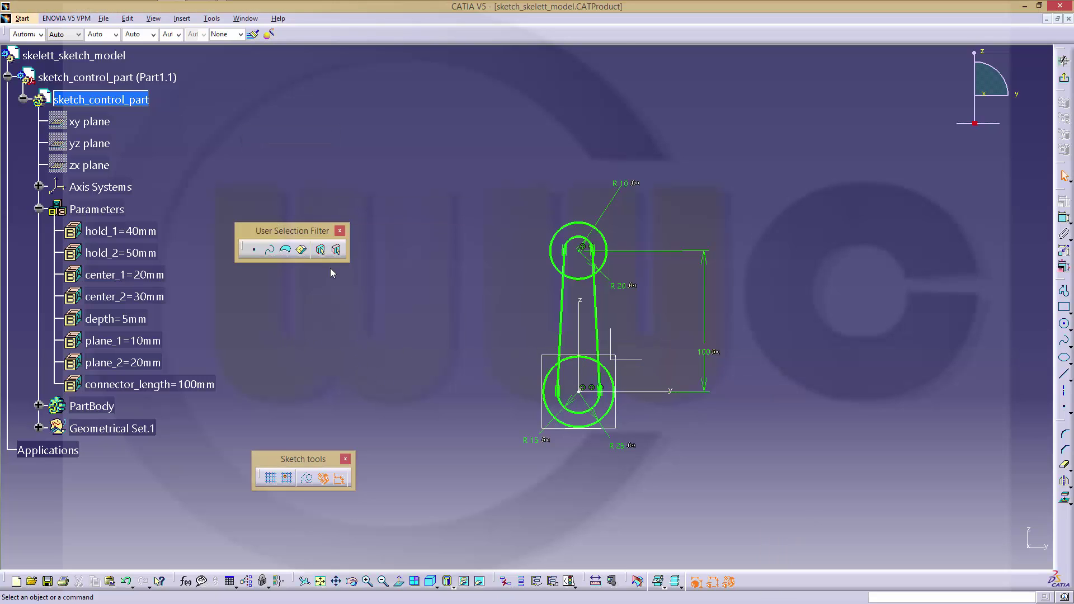
pyautogui.doubleClick(104, 56)
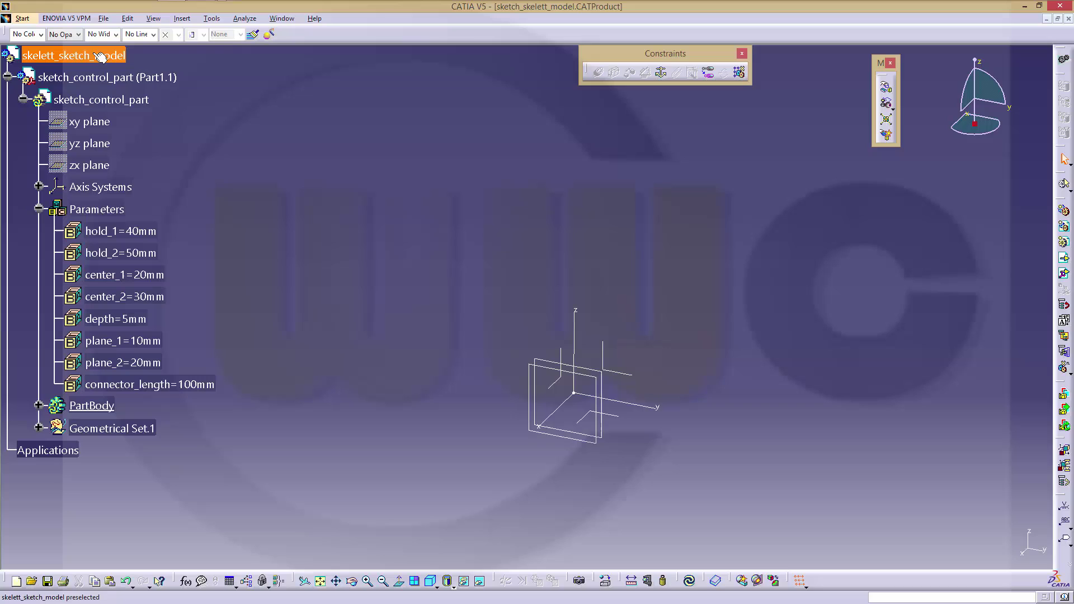
# Insert Part1, Part2 and Part3 into skelett_sketch_model, keeping the assembly origin for each.
pyautogui.click(1066, 244)
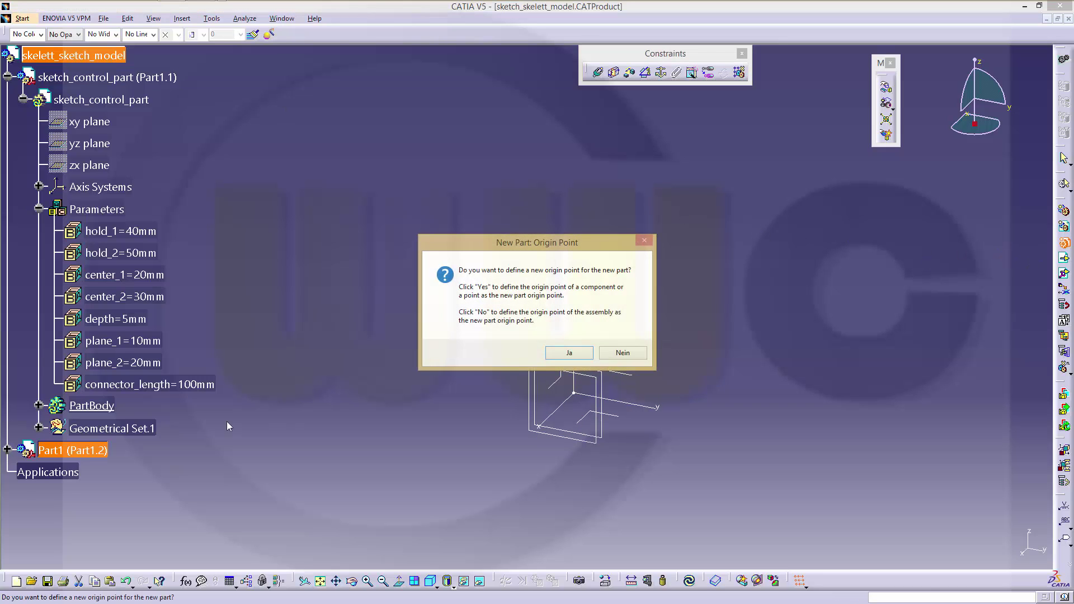
pyautogui.click(624, 353)
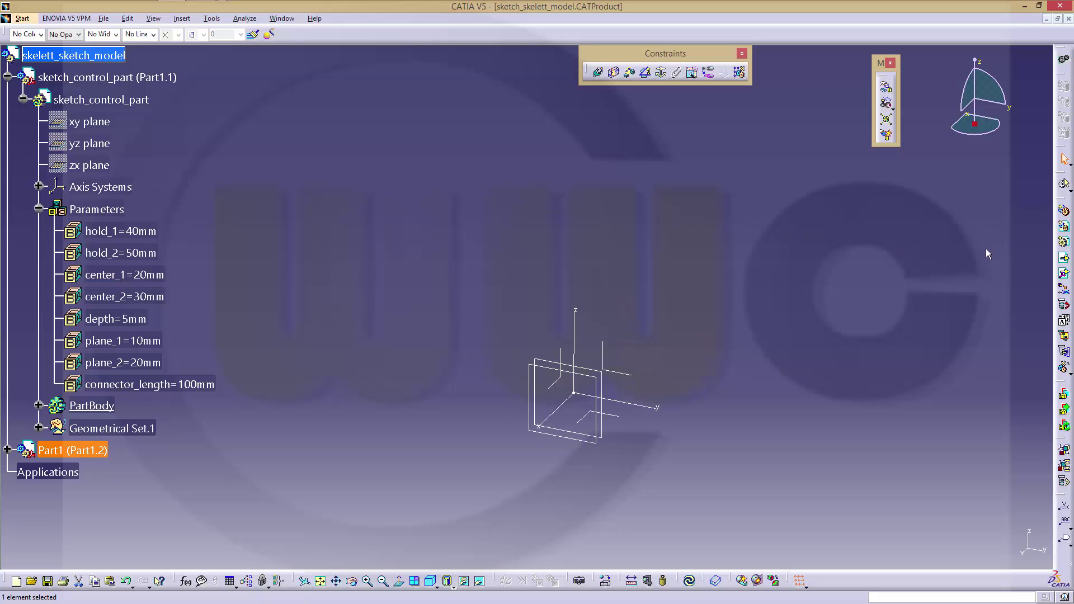
pyautogui.doubleClick(125, 58)
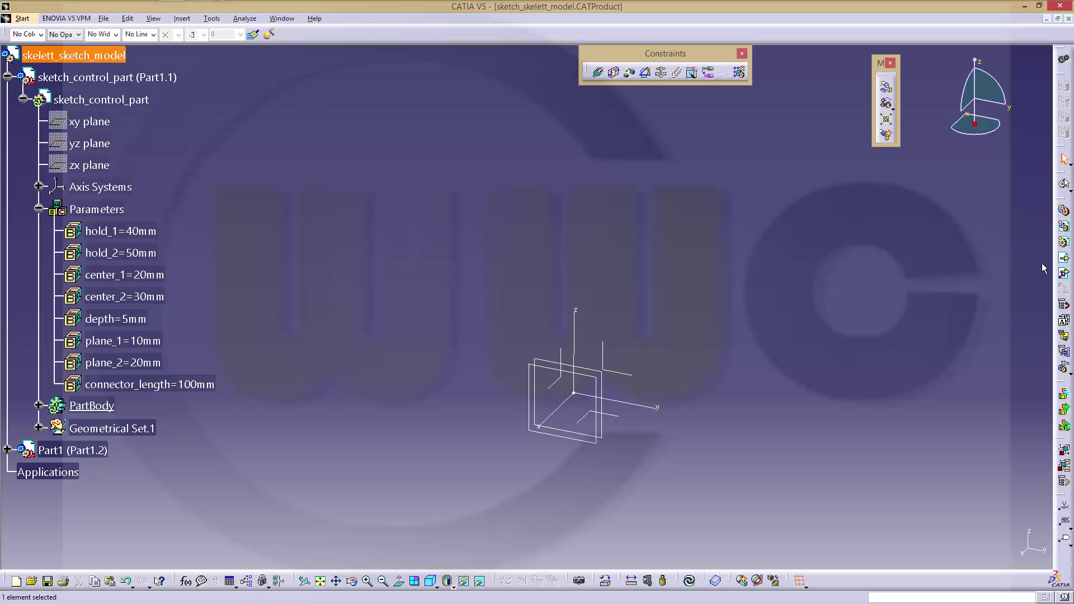
pyautogui.click(1065, 243)
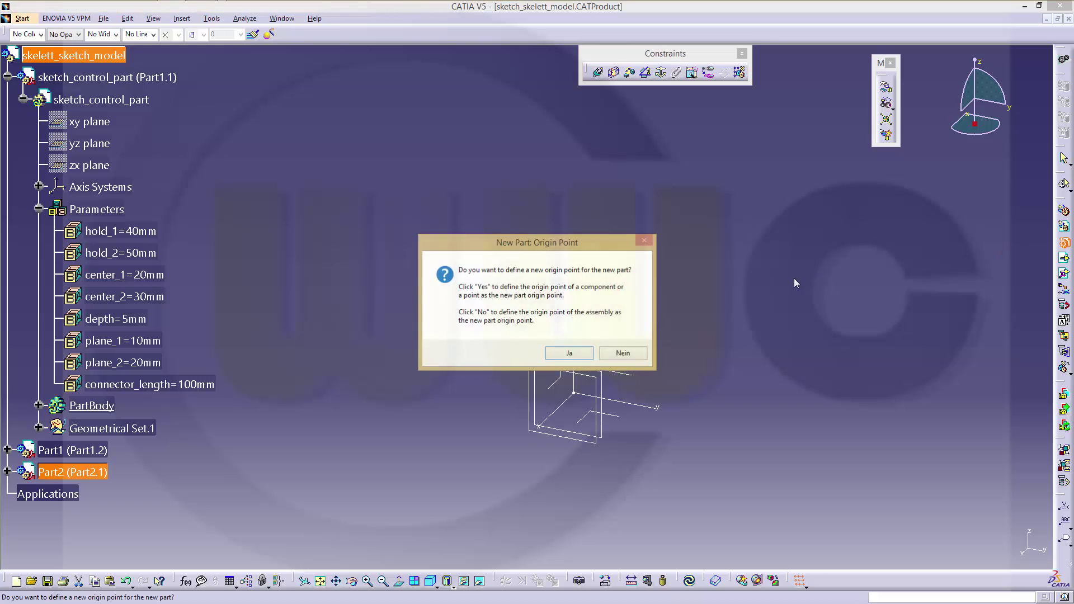
pyautogui.click(622, 354)
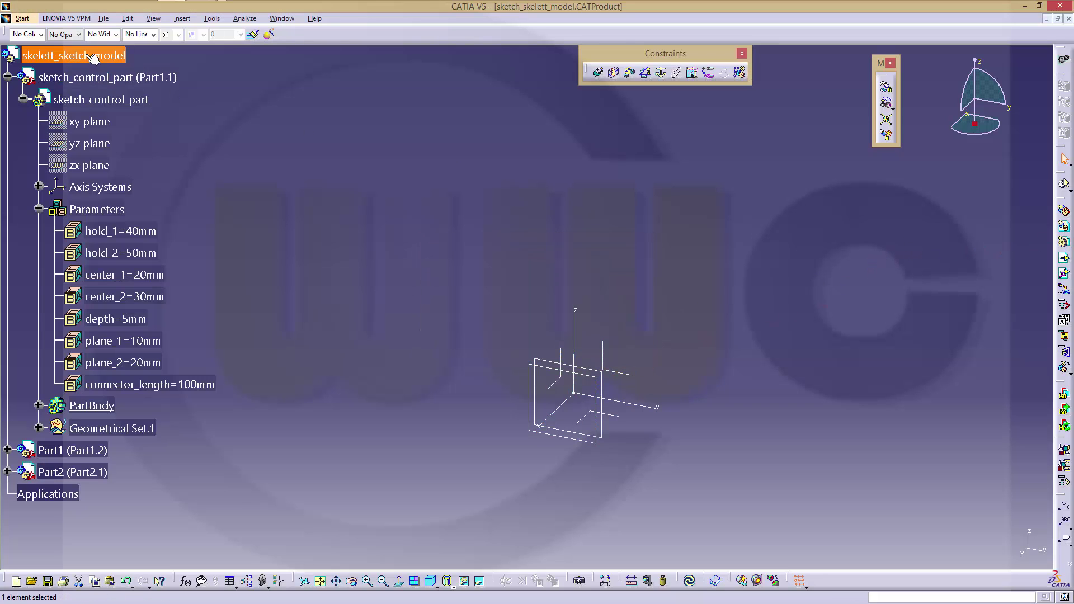
pyautogui.click(1064, 244)
pyautogui.click(623, 353)
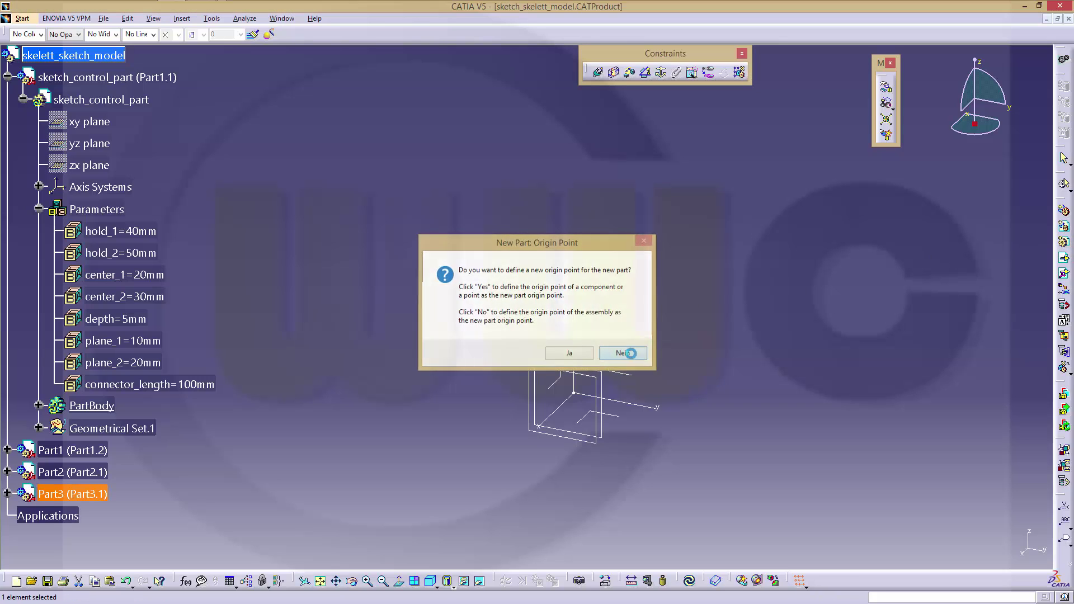
# Set Part1's part number to hold_1 in its Properties.
pyautogui.rightClick(72, 450)
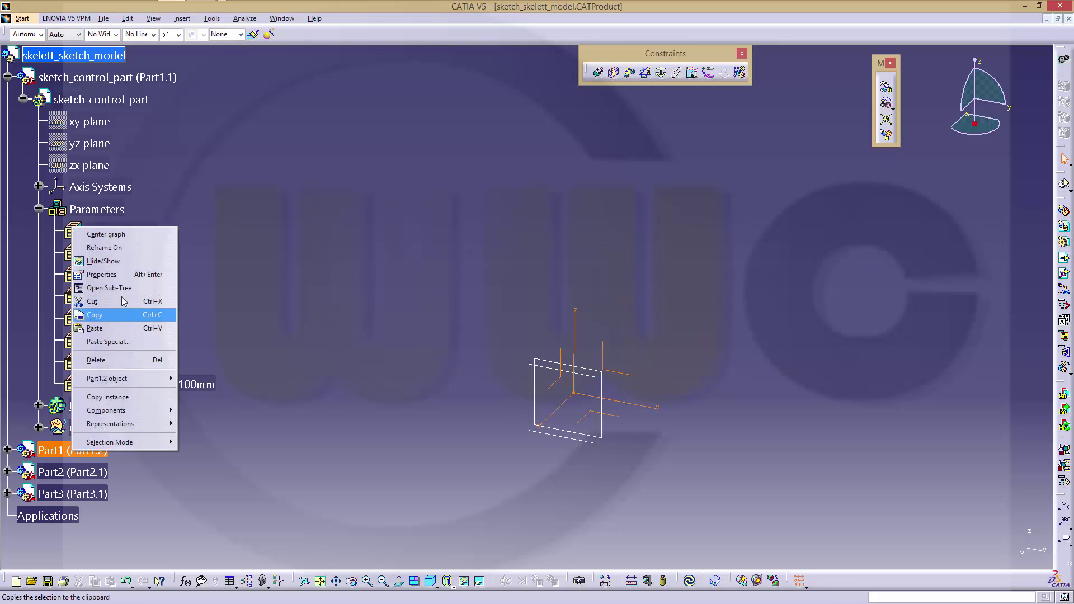
pyautogui.click(107, 275)
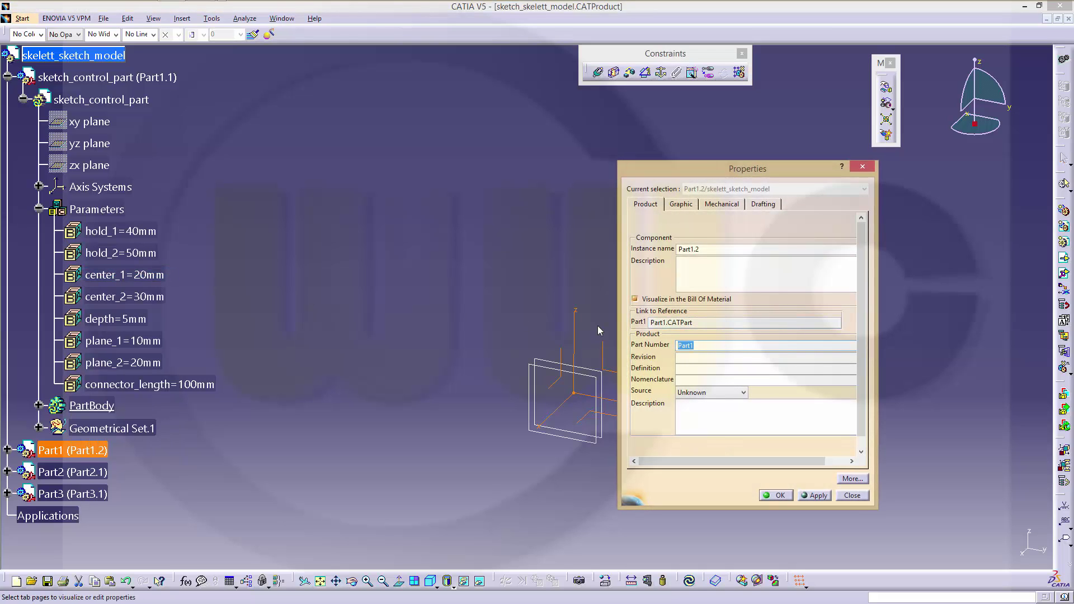
pyautogui.write('hold_1')
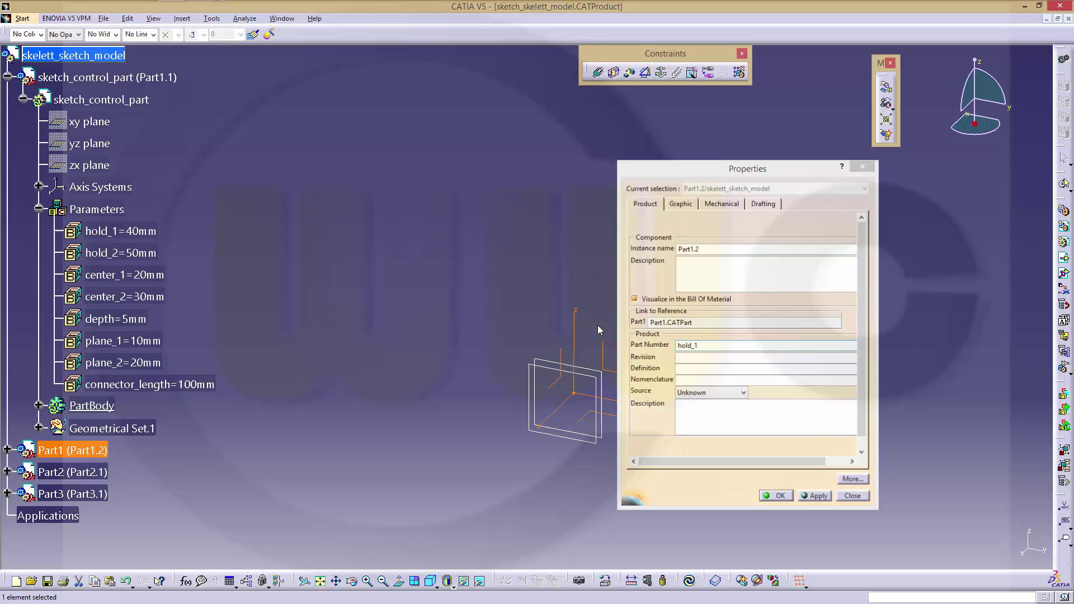
pyautogui.press('Return')
# Set Part2's part number to hold_2.
pyautogui.rightClick(96, 475)
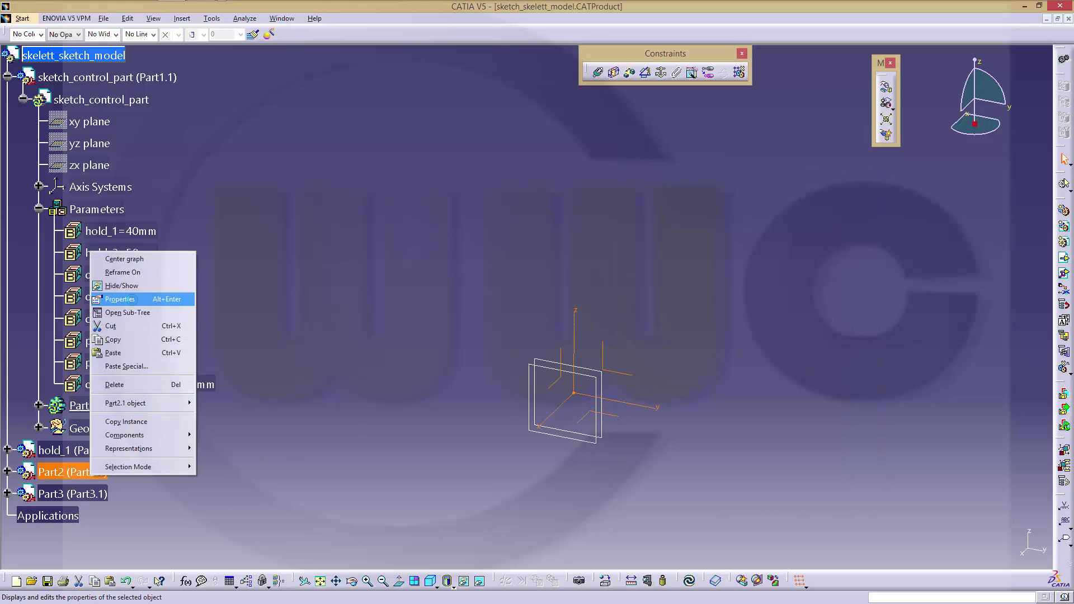
pyautogui.click(119, 299)
pyautogui.doubleClick(687, 345)
pyautogui.press('BackSpace')
pyautogui.hotkey('ctrl', 'z')
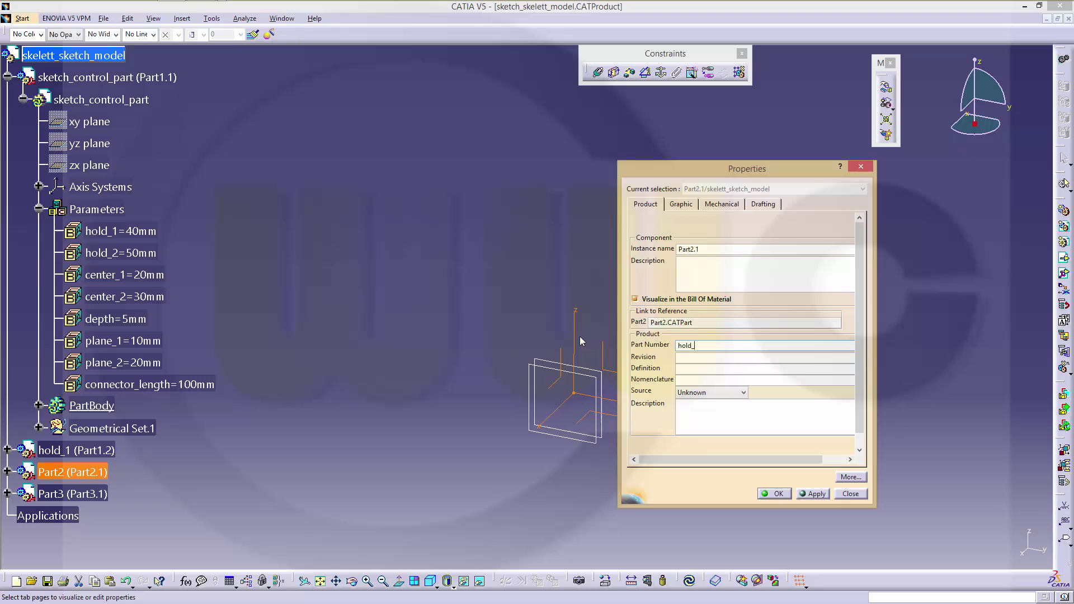
pyautogui.press('Return')
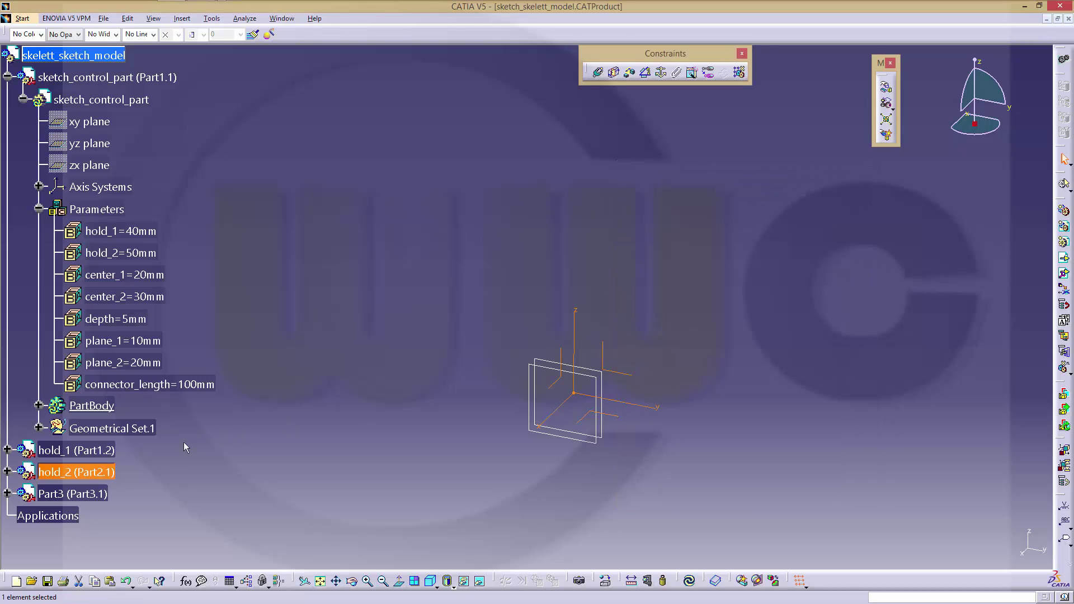
# Set Part3's part number to connector.
pyautogui.rightClick(80, 493)
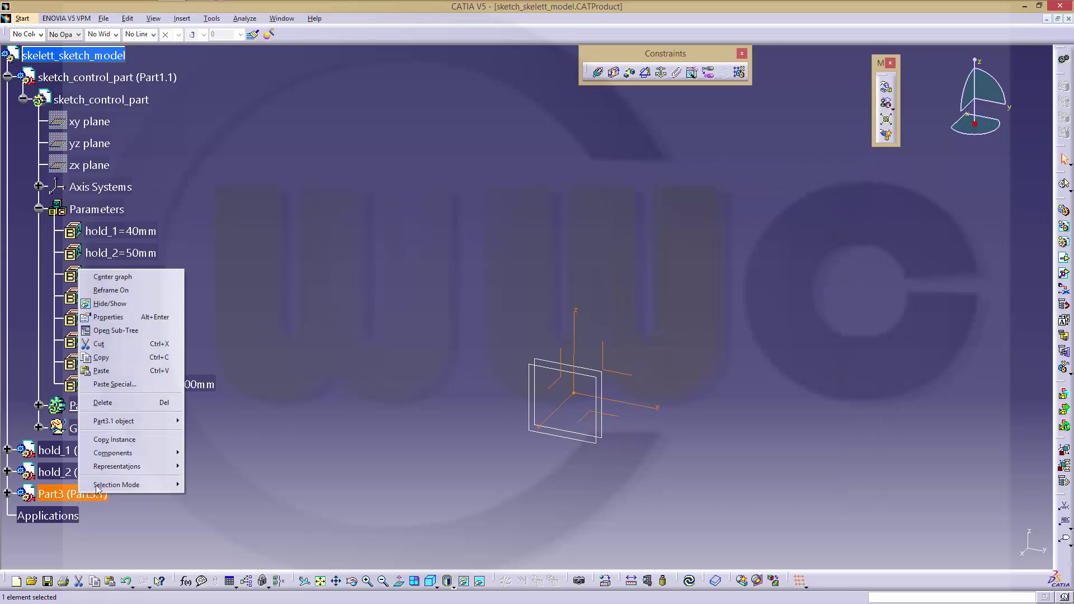
pyautogui.click(124, 317)
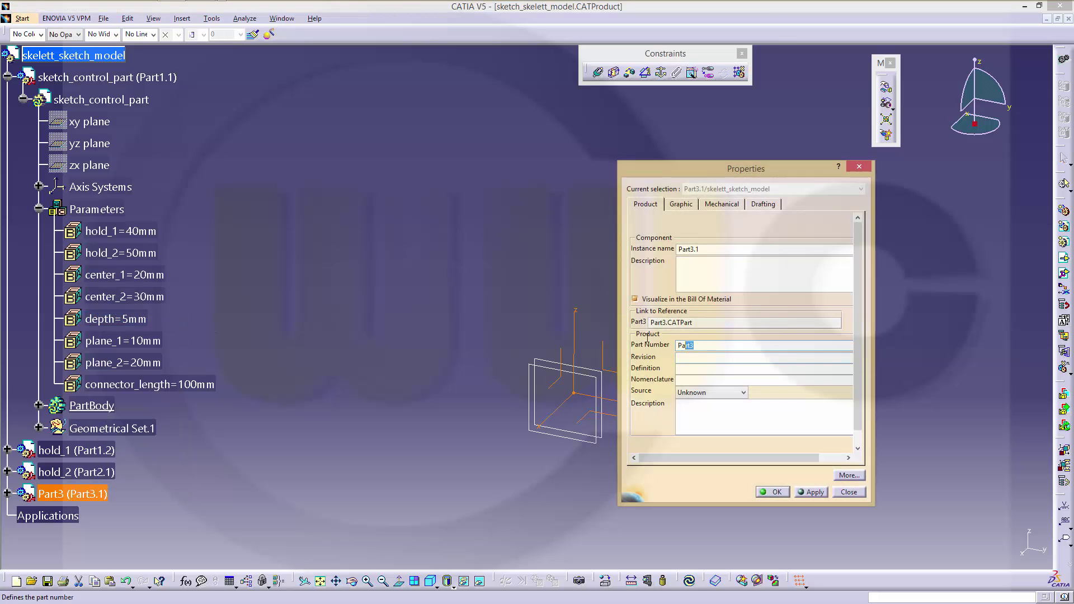
pyautogui.moveTo(647, 339); pyautogui.dragTo(637, 338)
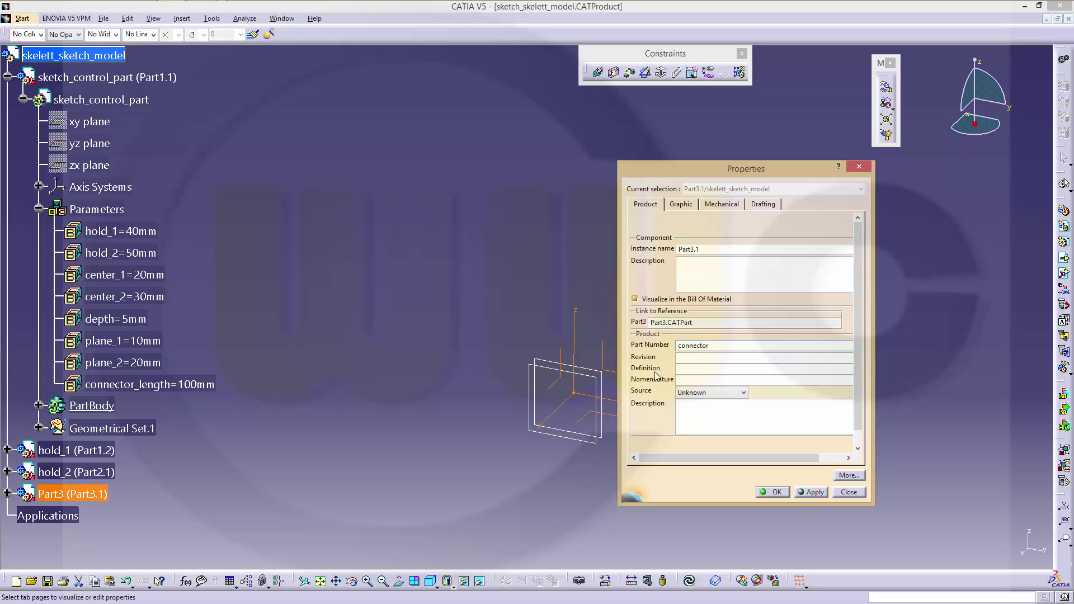
pyautogui.click(778, 493)
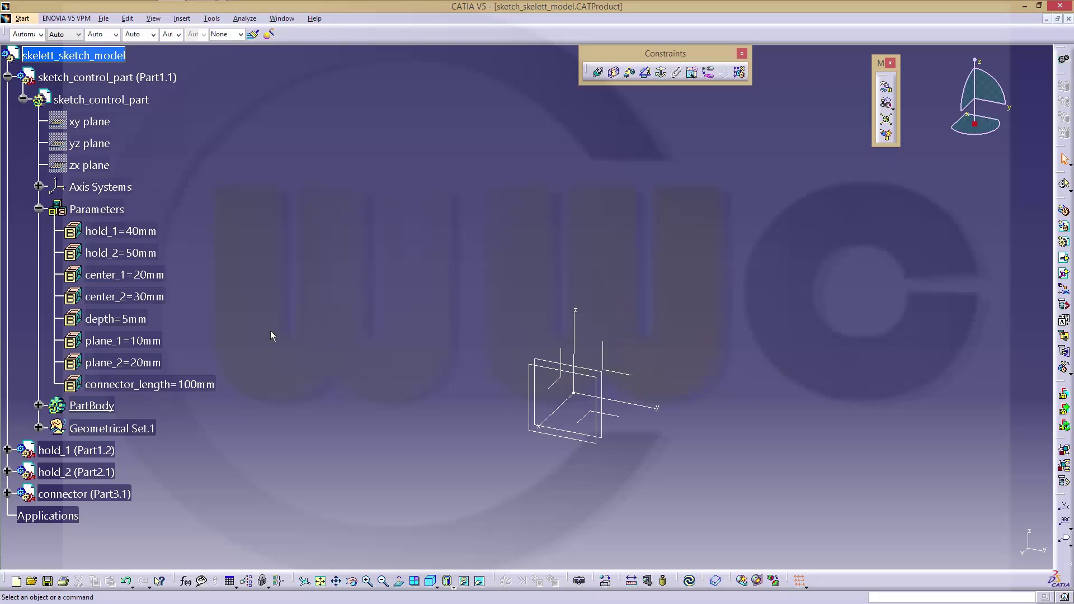
# Expand PartBody, Sketch.1 with its Outputs, and the hold_1, hold_2 and connector nodes.
pyautogui.click(39, 406)
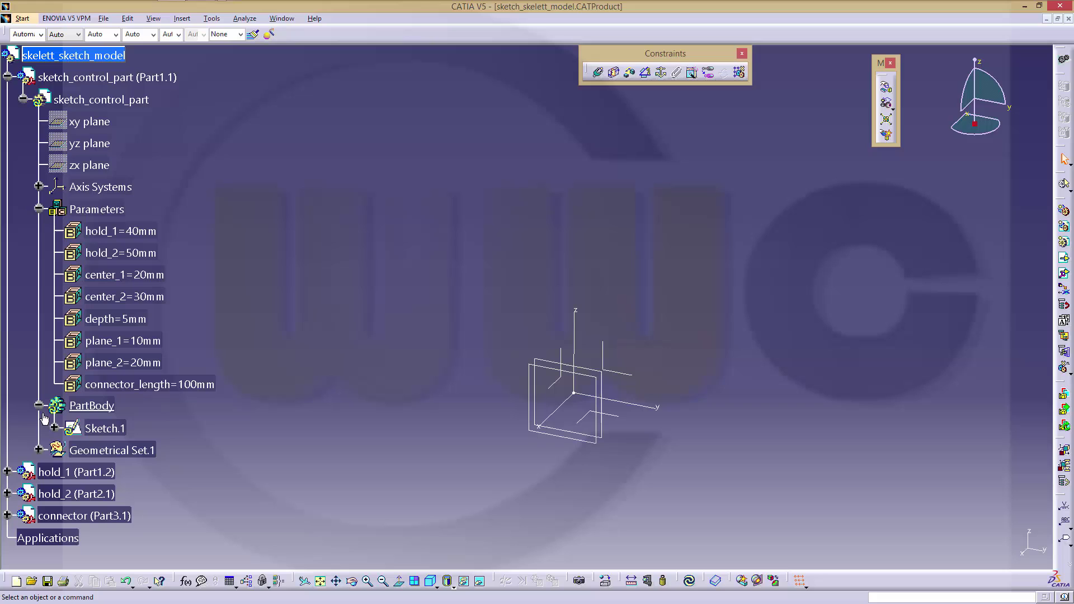
pyautogui.click(54, 428)
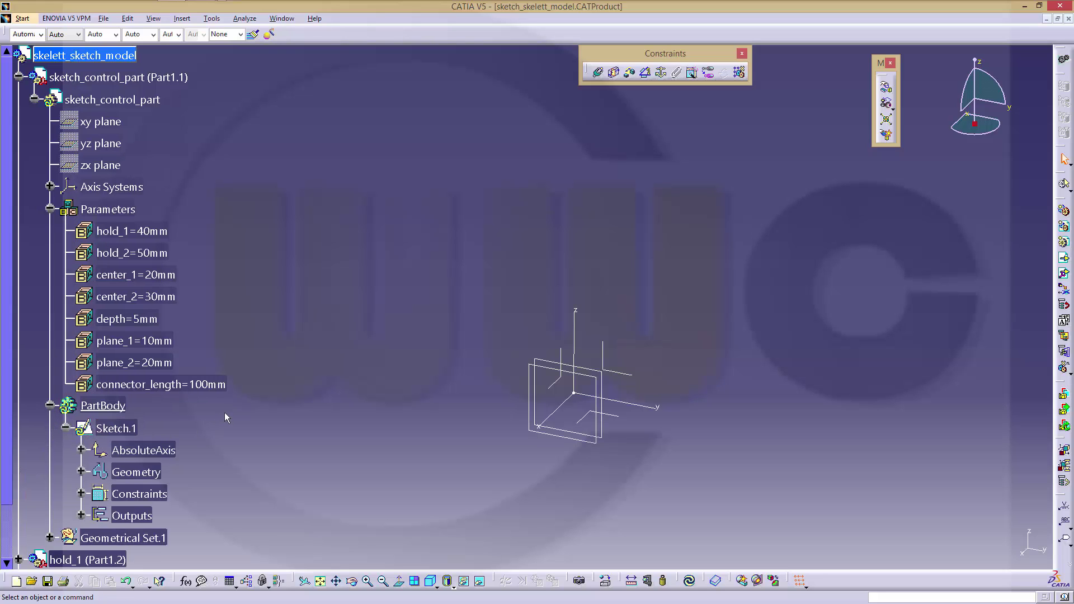
pyautogui.scroll(-3, 224, 412)
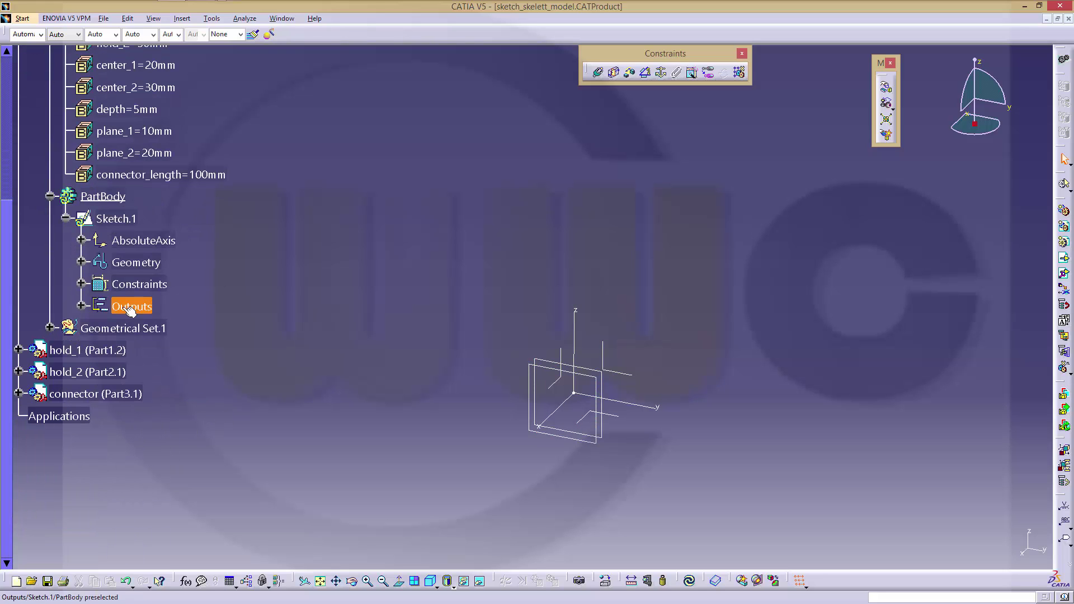
pyautogui.click(81, 306)
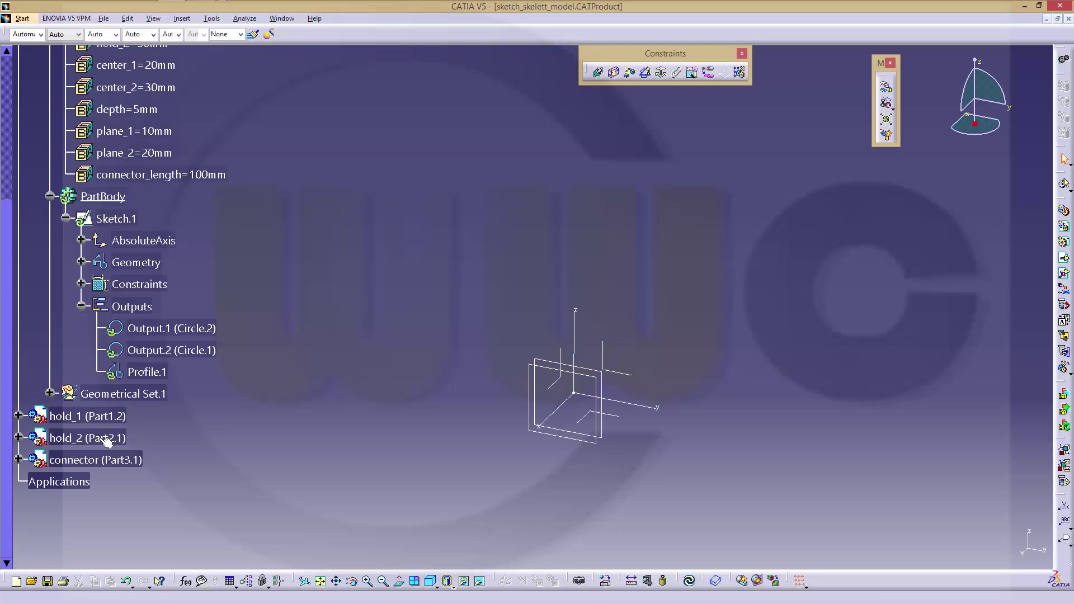
pyautogui.click(18, 416)
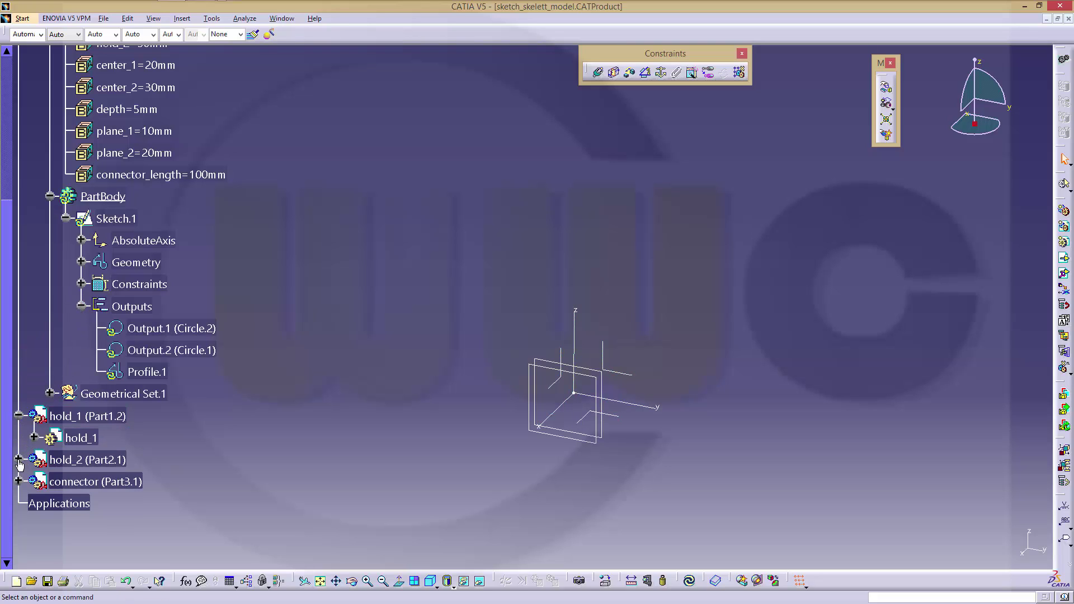
pyautogui.click(18, 460)
pyautogui.click(18, 503)
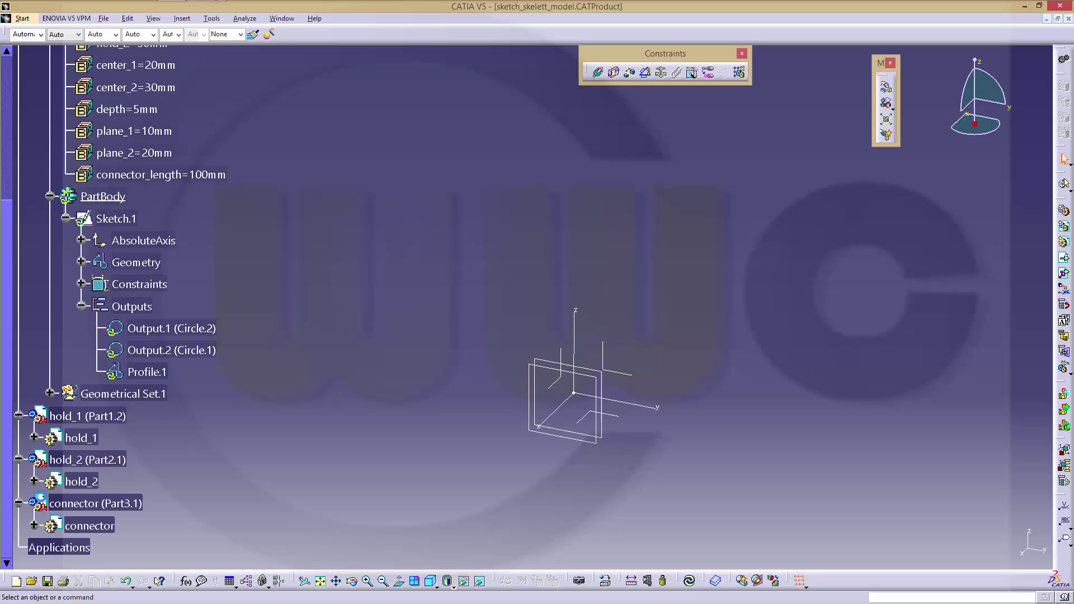
pyautogui.scroll(-2, 253, 402)
pyautogui.scroll(1, 267, 384)
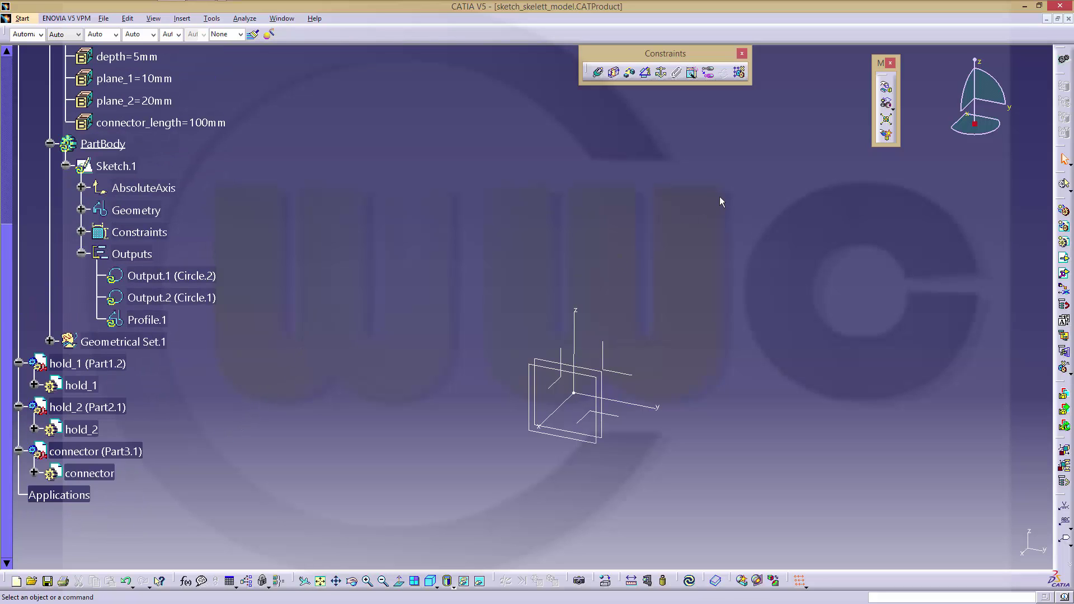
pyautogui.scroll(6, 333, 143)
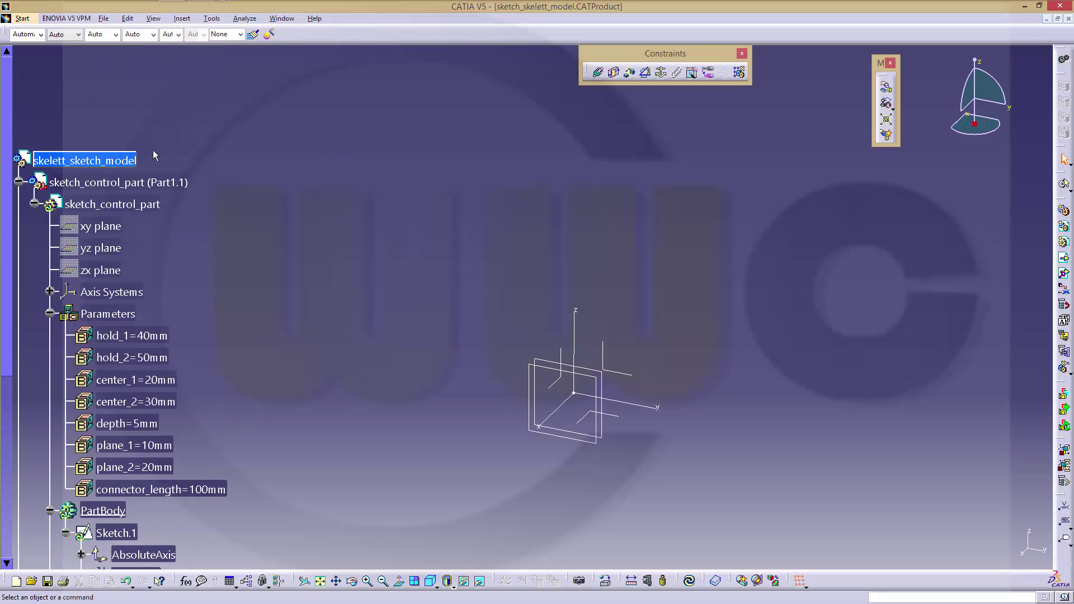
# Activate sketch_control_part and paste Output.1 into hold_1 As Result With Link.
pyautogui.doubleClick(106, 204)
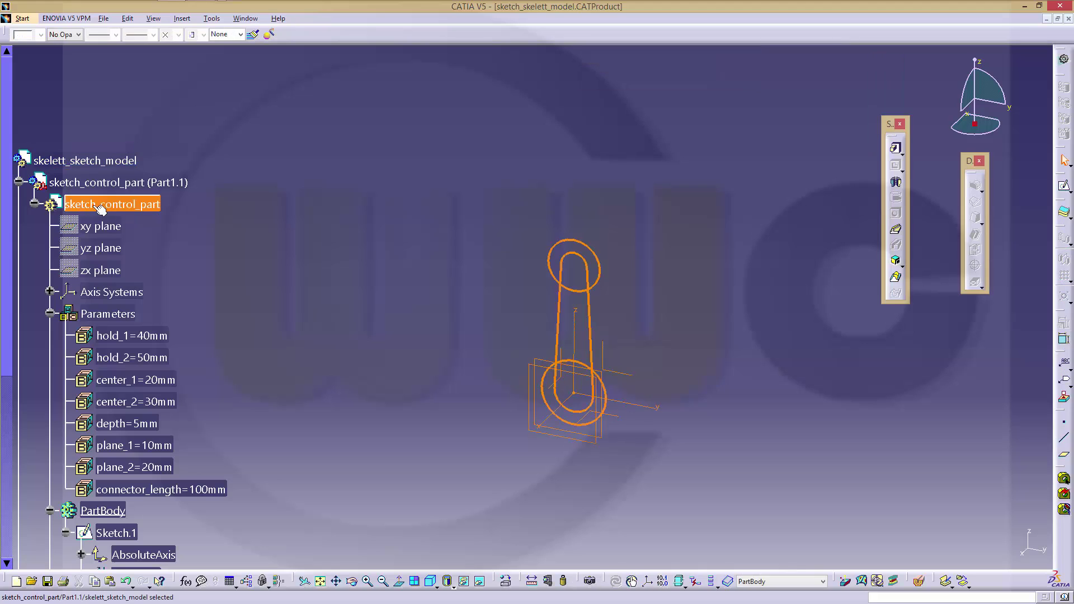
pyautogui.scroll(-3, 318, 298)
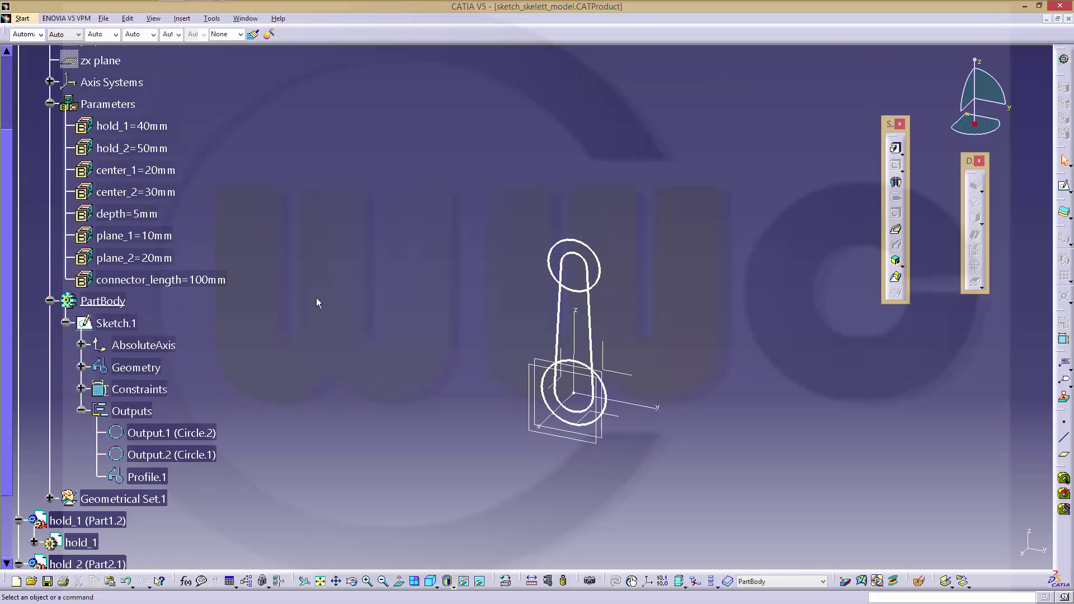
pyautogui.scroll(-3, 316, 299)
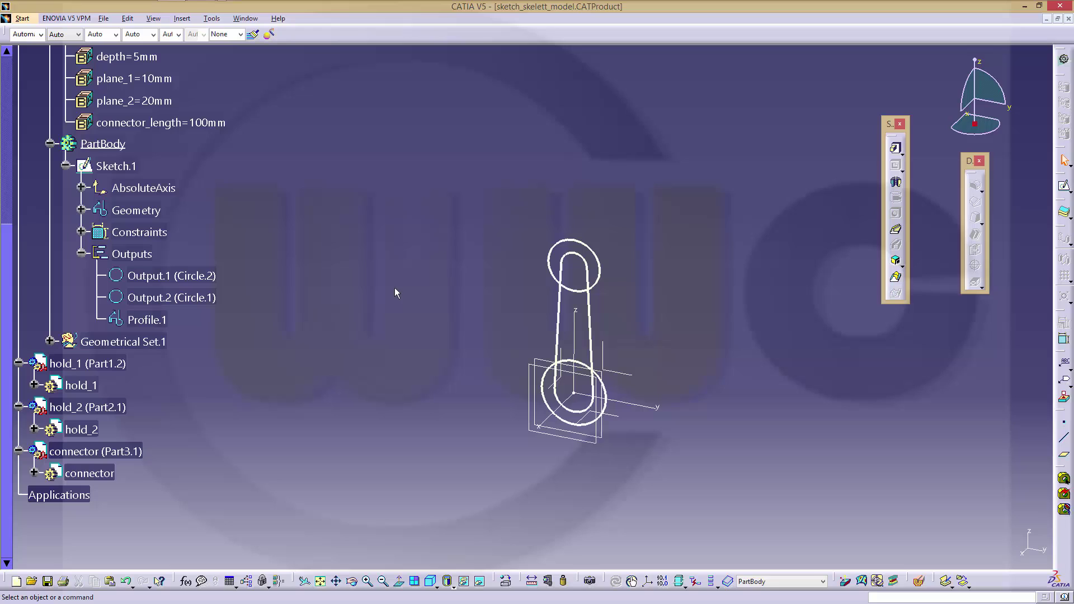
pyautogui.click(174, 276)
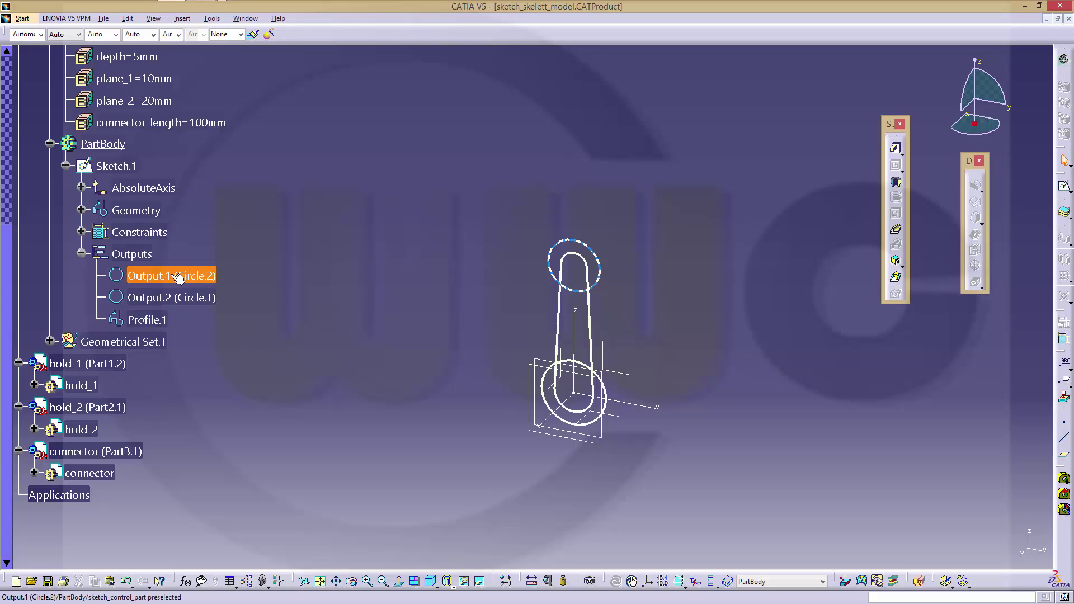
pyautogui.rightClick(173, 277)
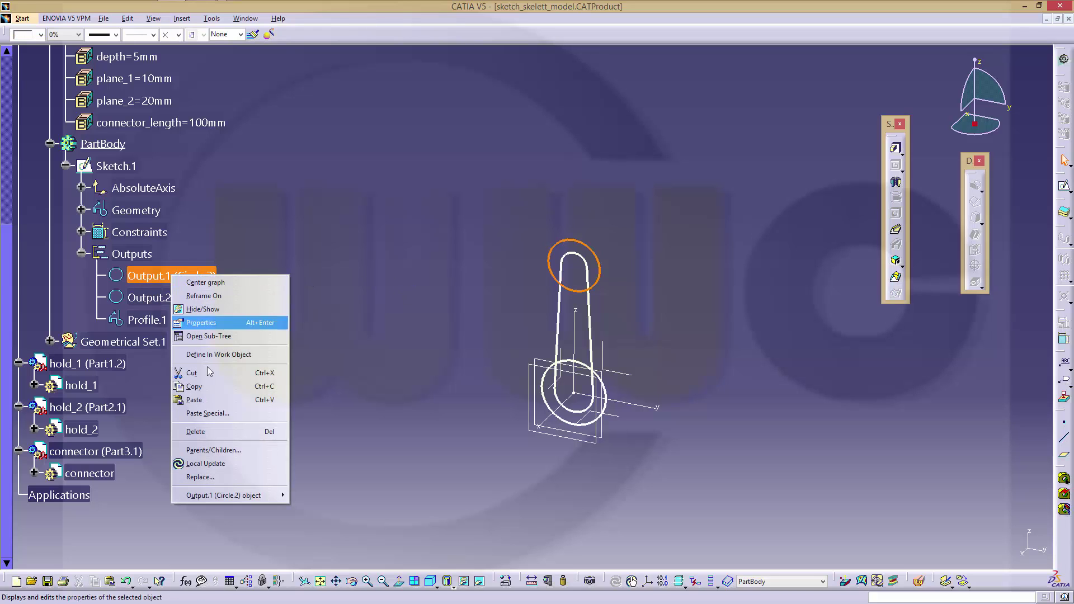
pyautogui.click(210, 387)
pyautogui.rightClick(97, 390)
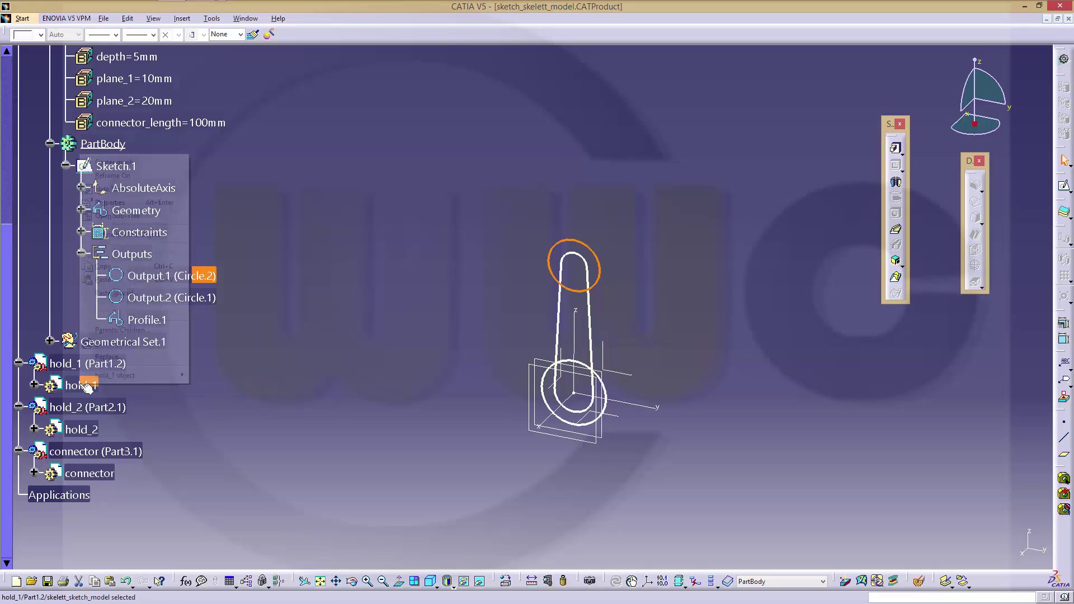
pyautogui.click(140, 292)
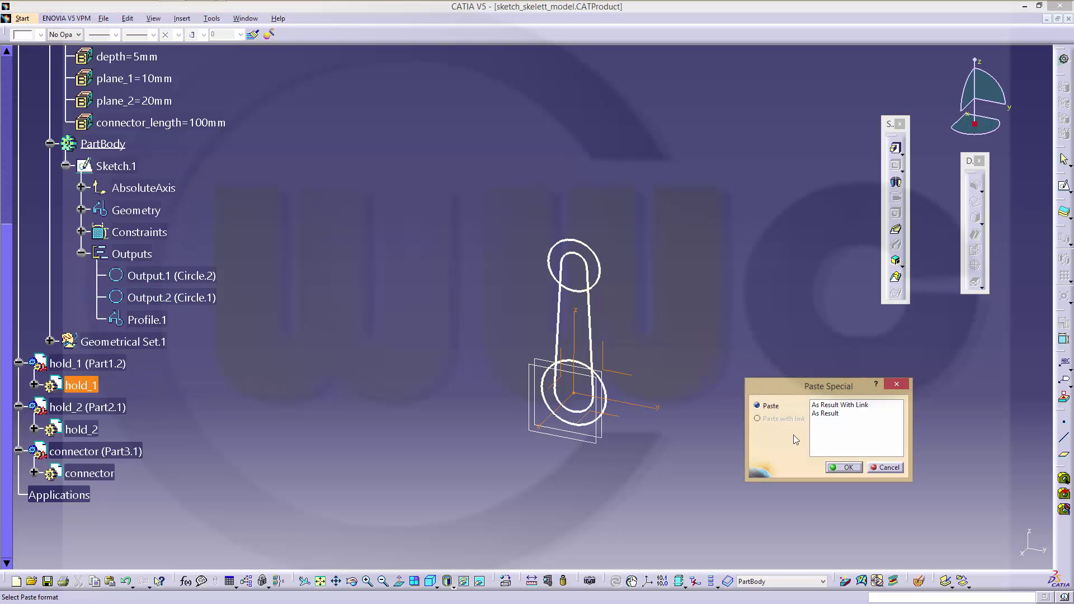
pyautogui.click(854, 405)
pyautogui.click(843, 469)
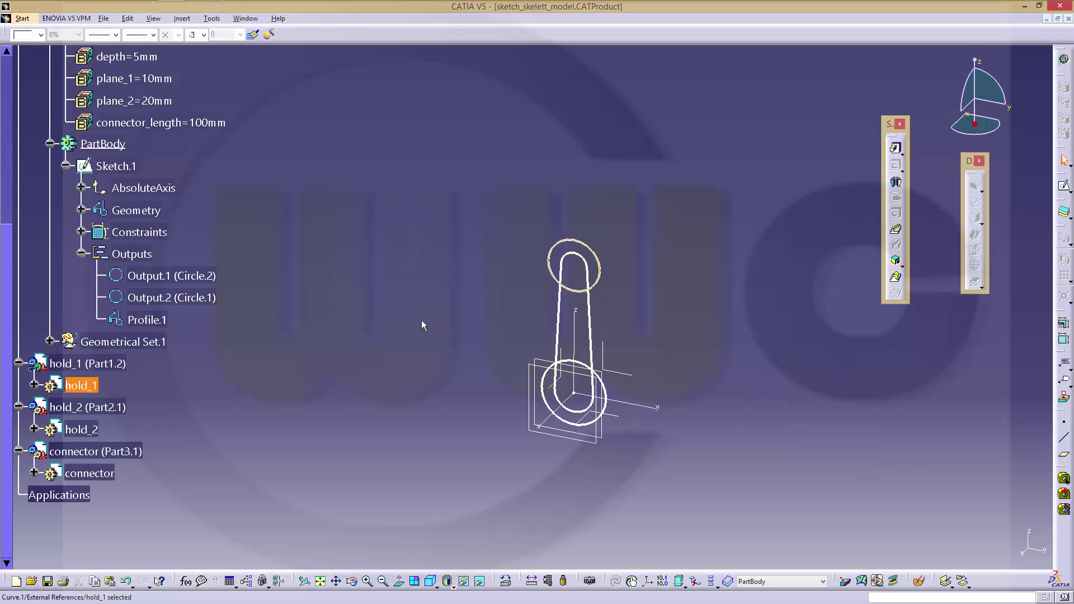
# Paste Output.2 (Circle.1) into hold_2 As Result With Link.
pyautogui.click(185, 298)
pyautogui.rightClick(184, 298)
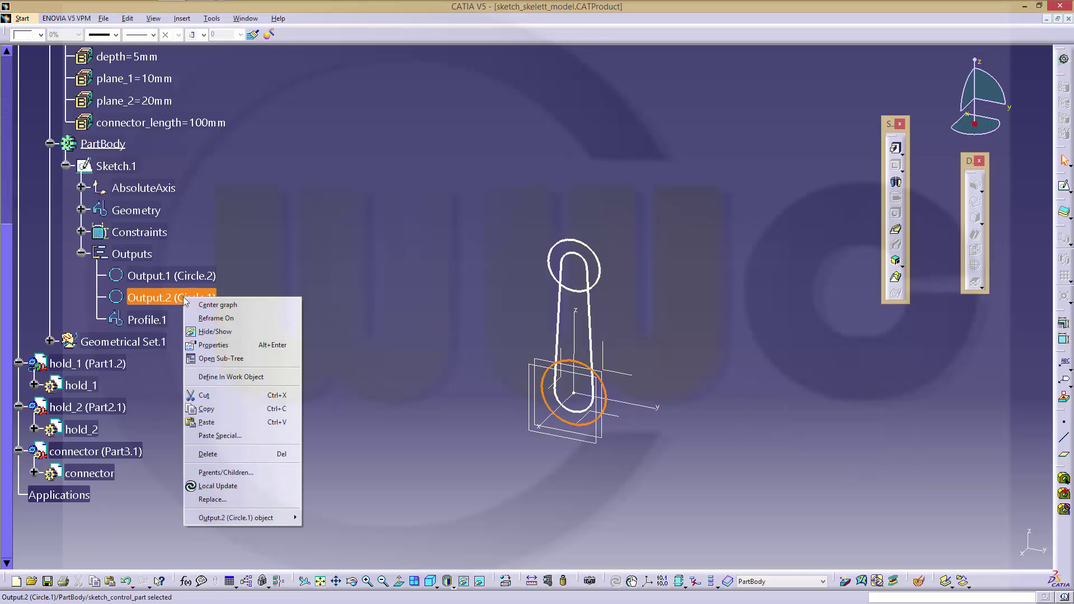
pyautogui.click(206, 409)
pyautogui.click(82, 429)
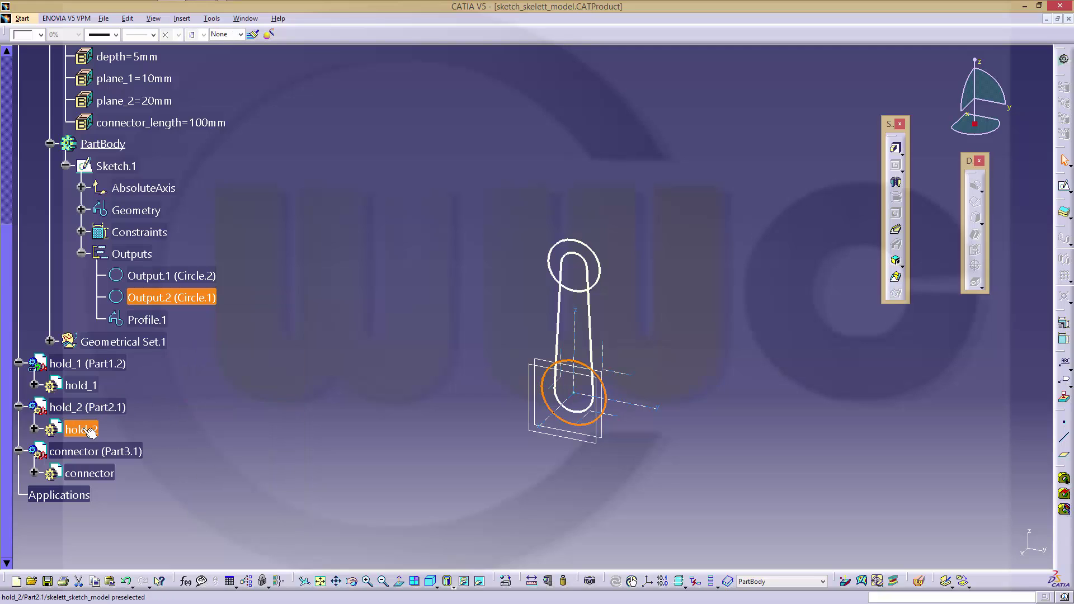
pyautogui.rightClick(83, 429)
pyautogui.click(120, 338)
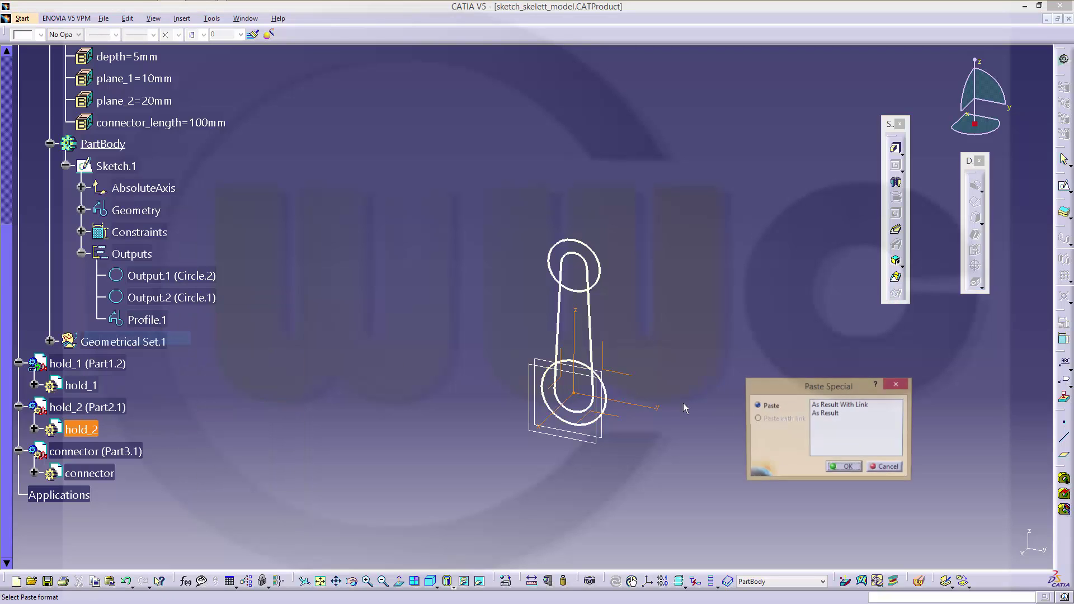
pyautogui.click(856, 405)
pyautogui.click(843, 467)
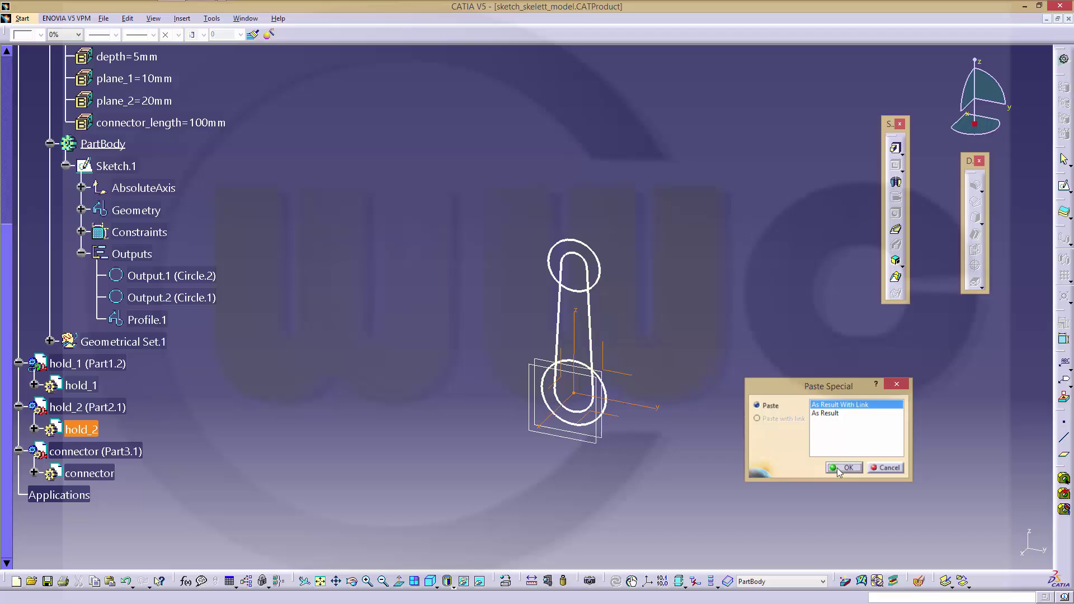
# Paste Profile.1 into connector As Result With Link.
pyautogui.click(146, 320)
pyautogui.rightClick(147, 320)
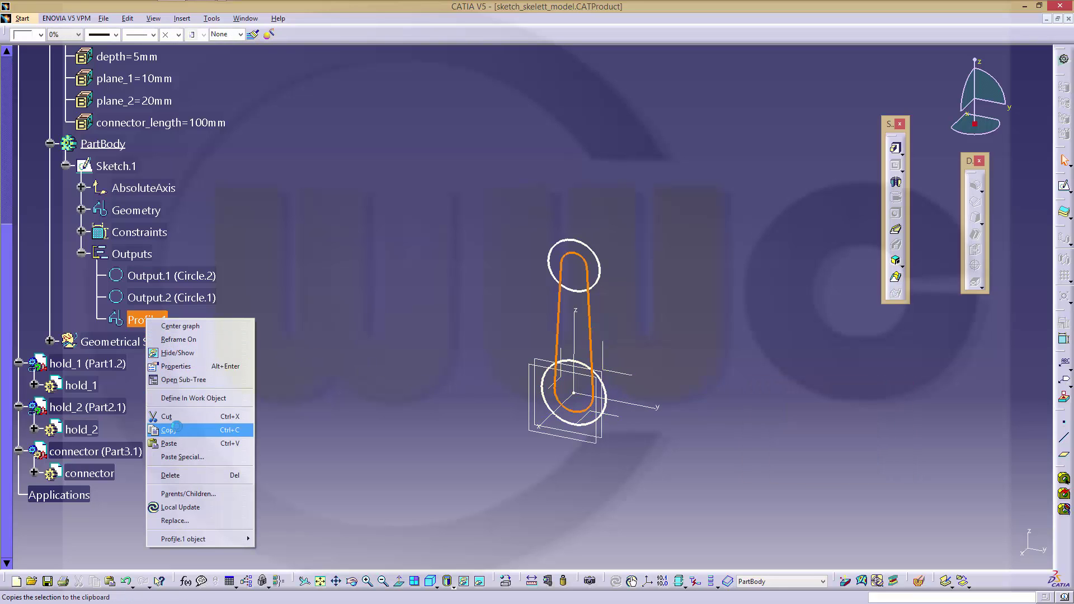
pyautogui.click(169, 429)
pyautogui.rightClick(94, 473)
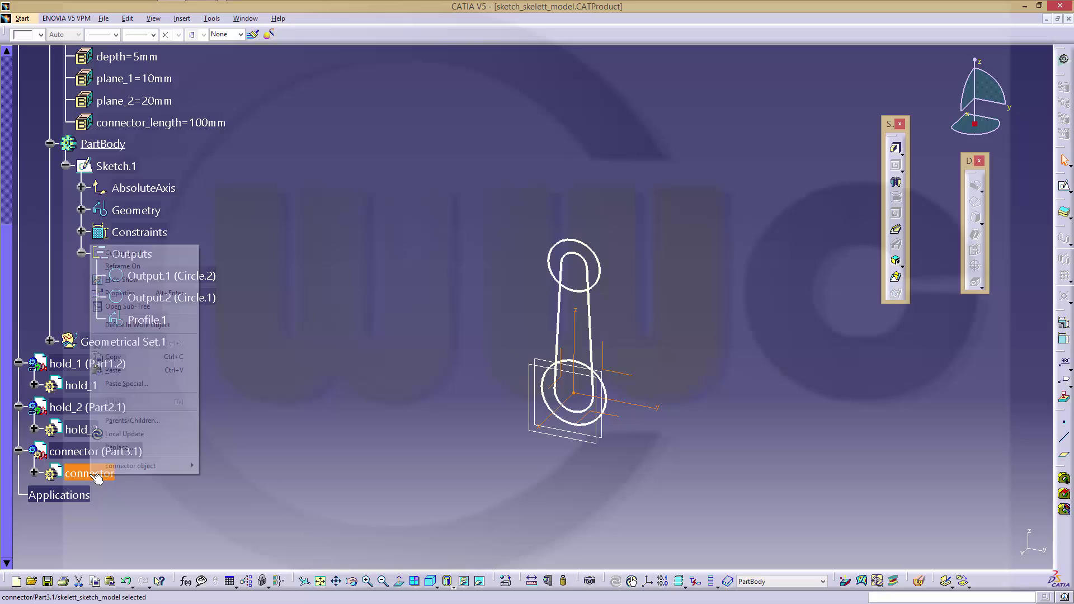
pyautogui.click(127, 384)
pyautogui.click(835, 406)
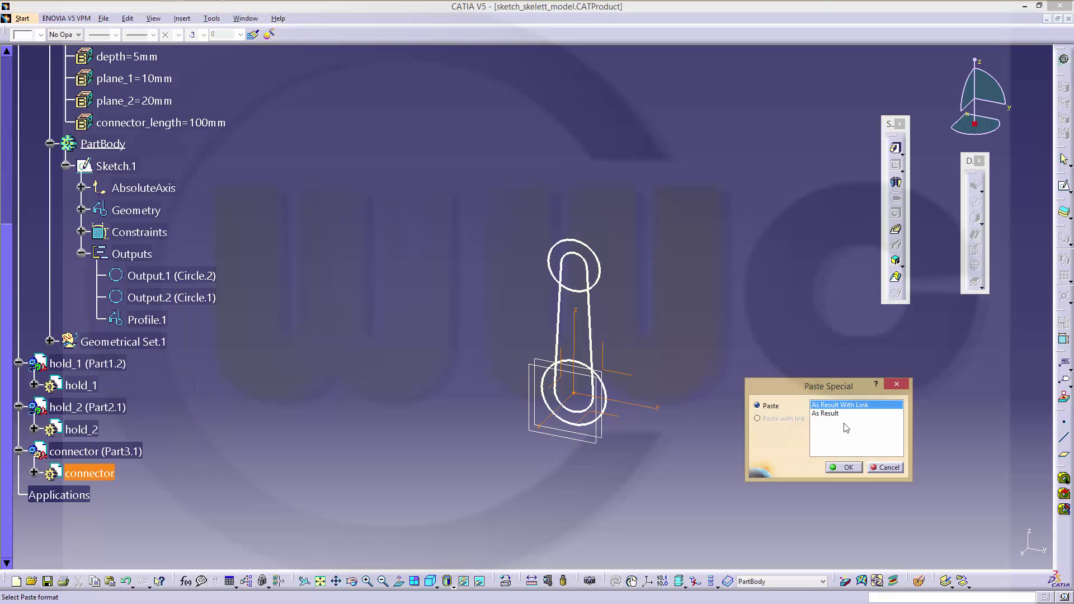
pyautogui.click(845, 468)
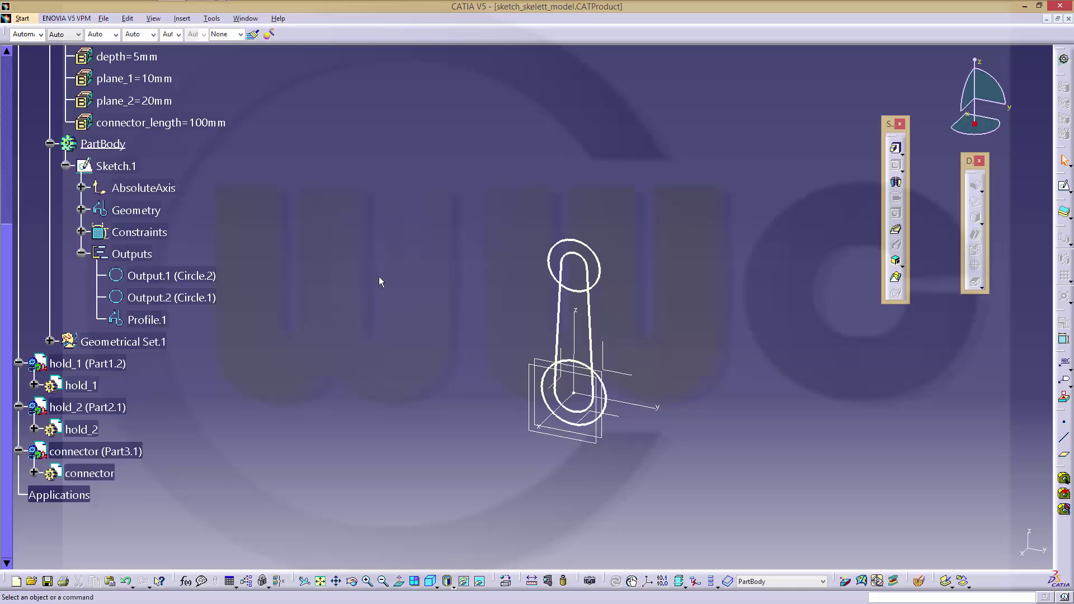
# Activate hold_1 and expand its External References to show the linked Curve.1.
pyautogui.scroll(3, 379, 276)
pyautogui.scroll(2, 348, 261)
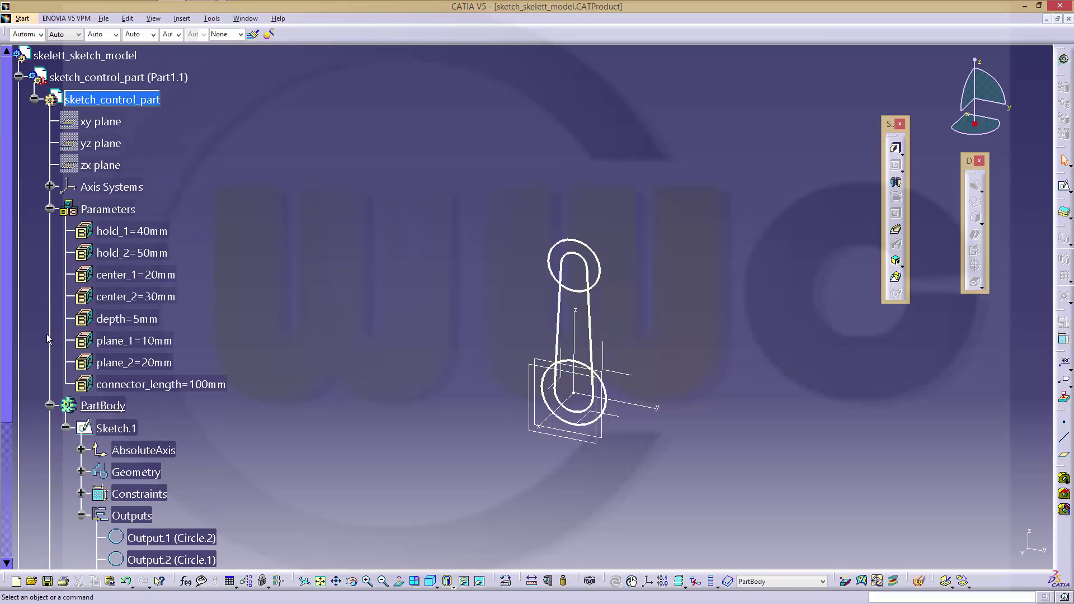
pyautogui.scroll(5, 54, 408)
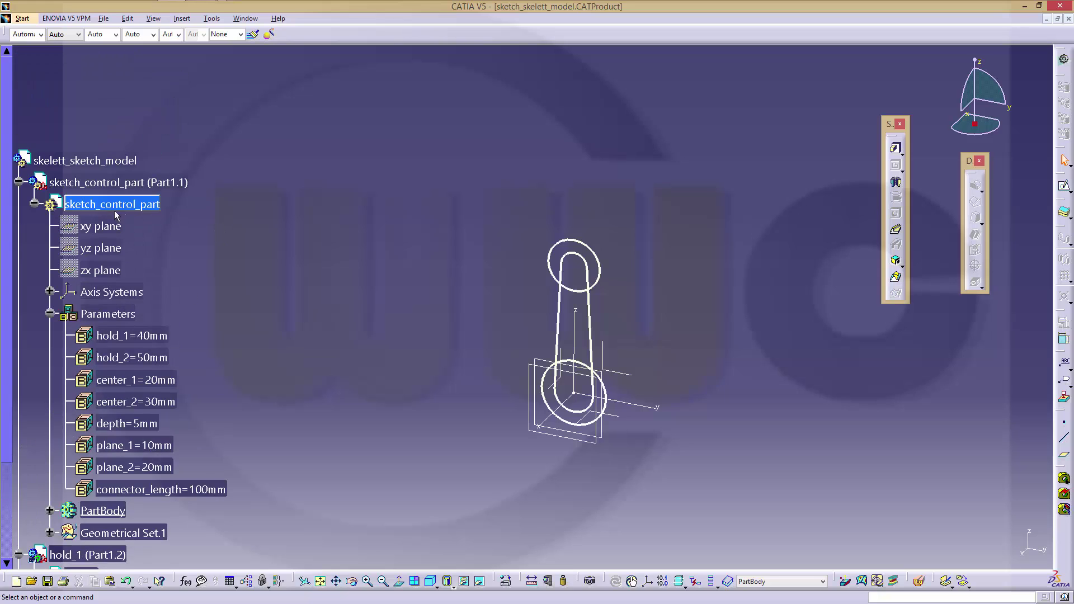
pyautogui.scroll(-15, 116, 215)
pyautogui.click(78, 263)
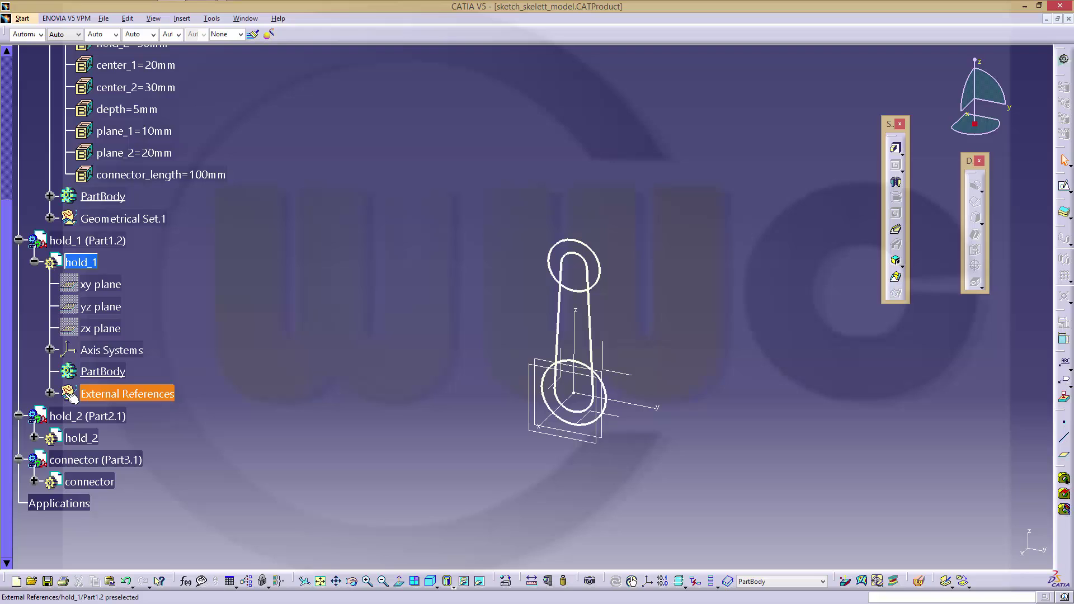
pyautogui.click(50, 394)
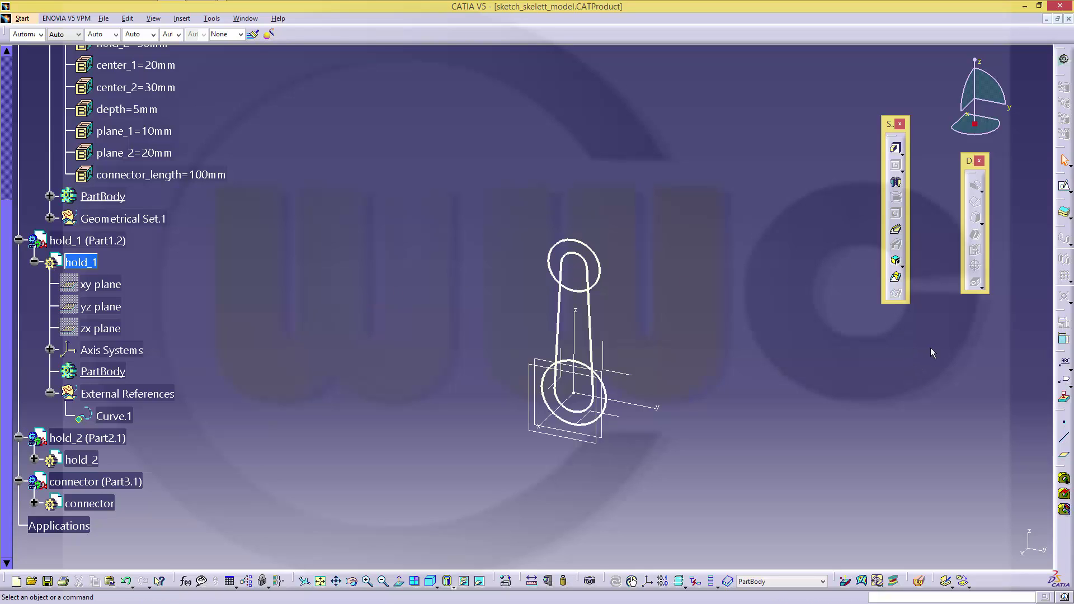
# Pad hold_1's Curve.1 with type Up to plane, limited by skeleton Plane.2.
pyautogui.click(897, 150)
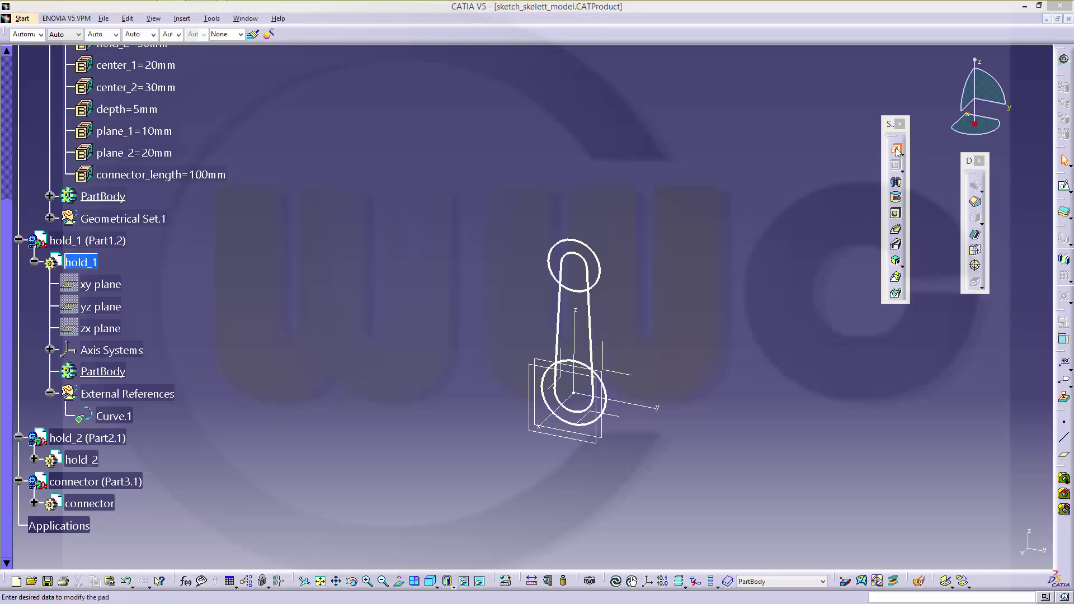
pyautogui.click(569, 252)
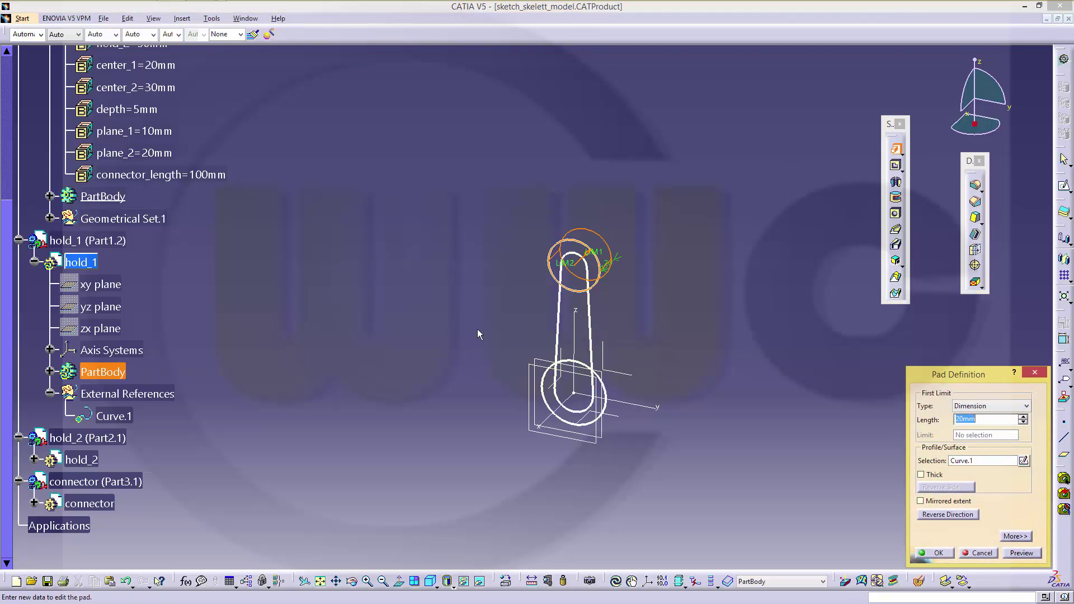
pyautogui.click(1026, 406)
pyautogui.click(991, 443)
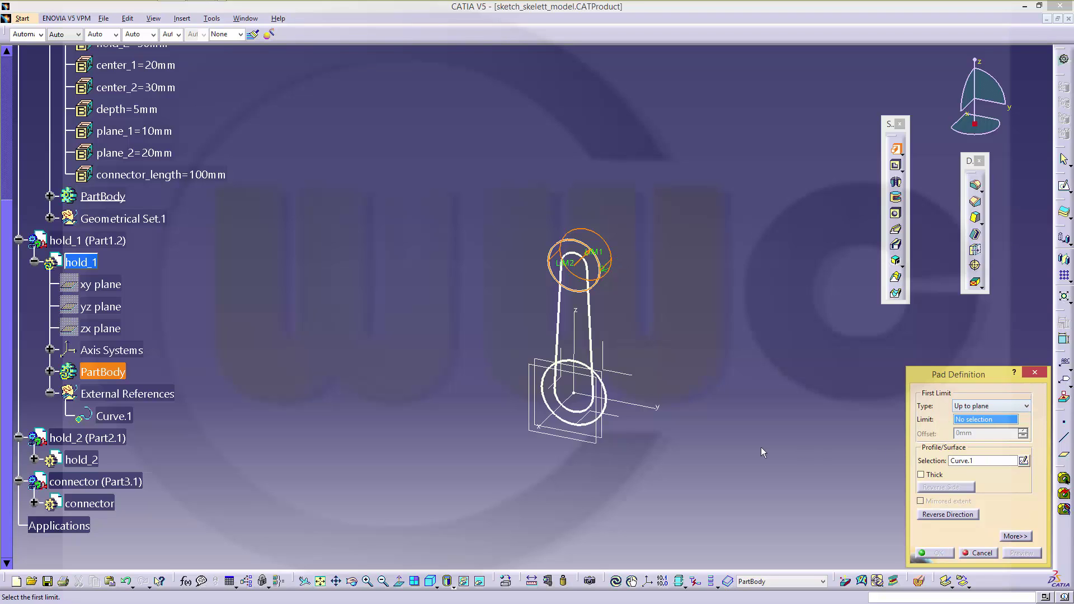
pyautogui.click(609, 438)
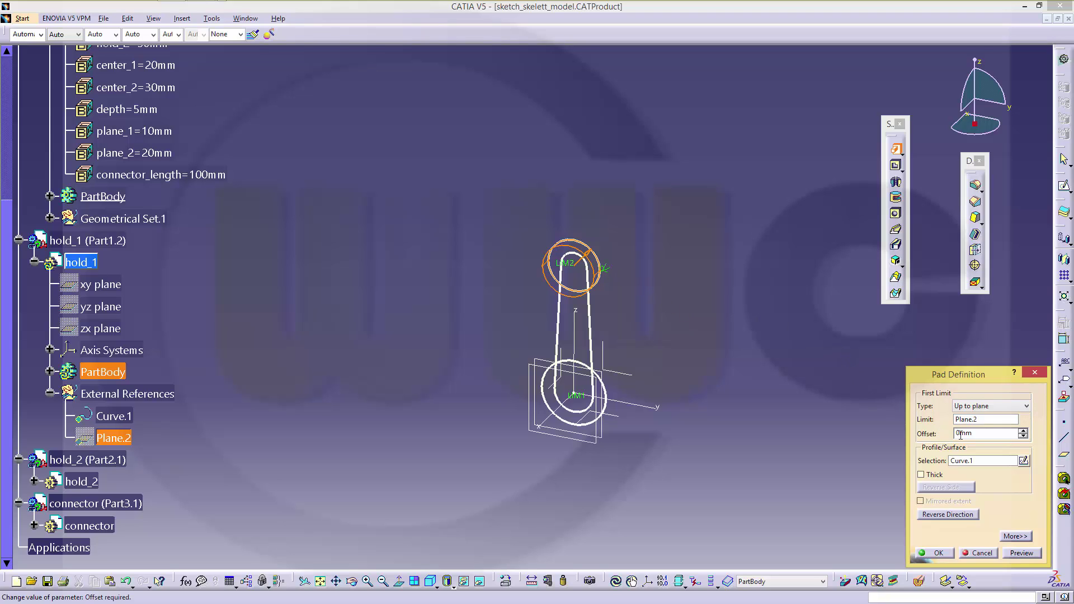
pyautogui.click(933, 553)
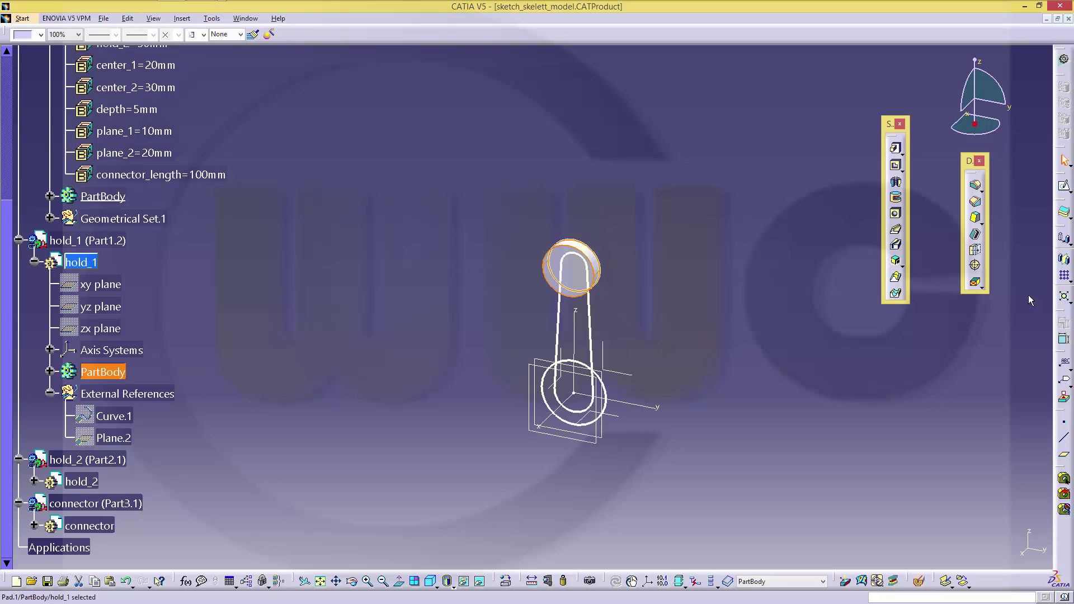
# Cancel the first Mirror attempt with Nein and clear the pad and face selections.
pyautogui.click(1064, 260)
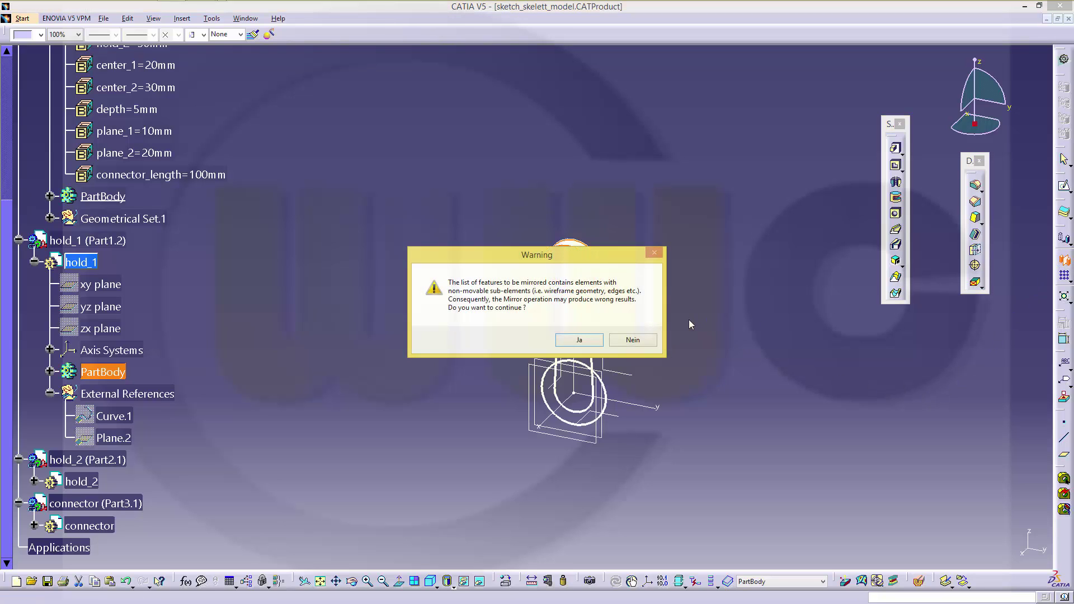
pyautogui.click(637, 342)
pyautogui.click(688, 286)
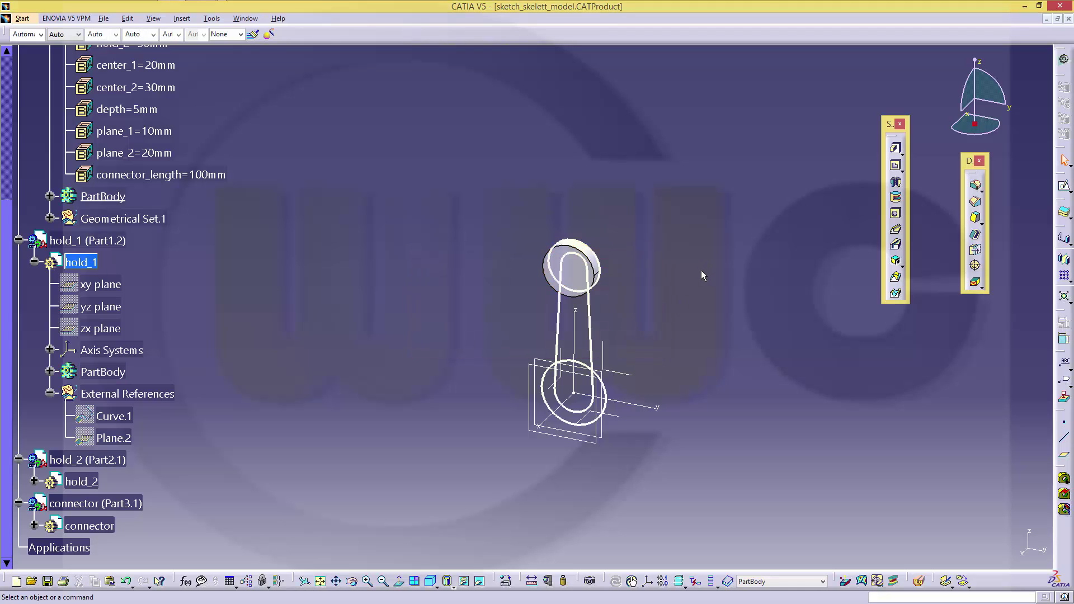
pyautogui.click(585, 248)
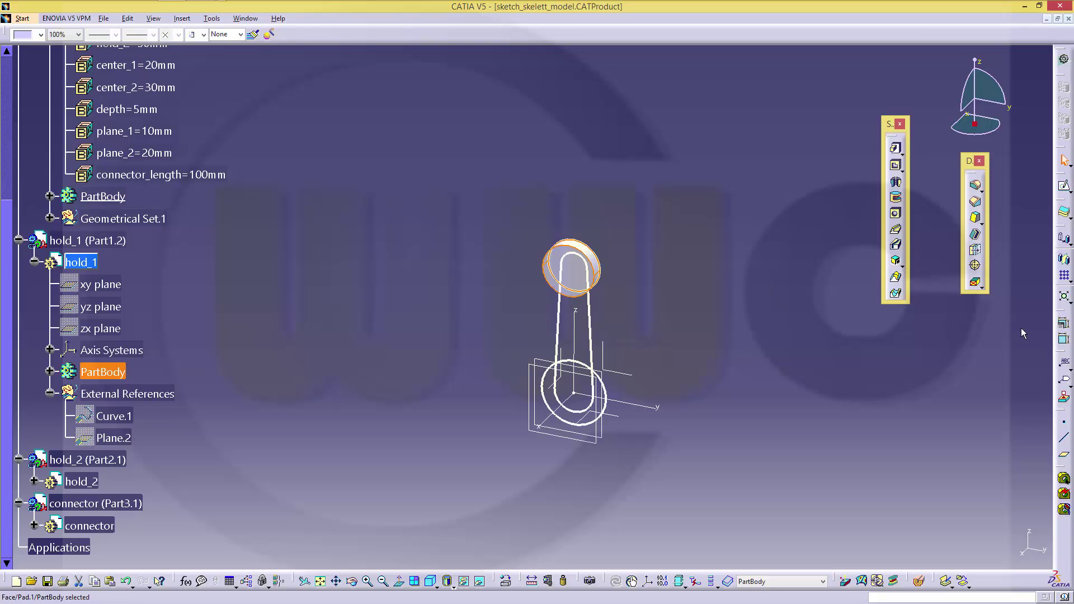
pyautogui.click(1036, 277)
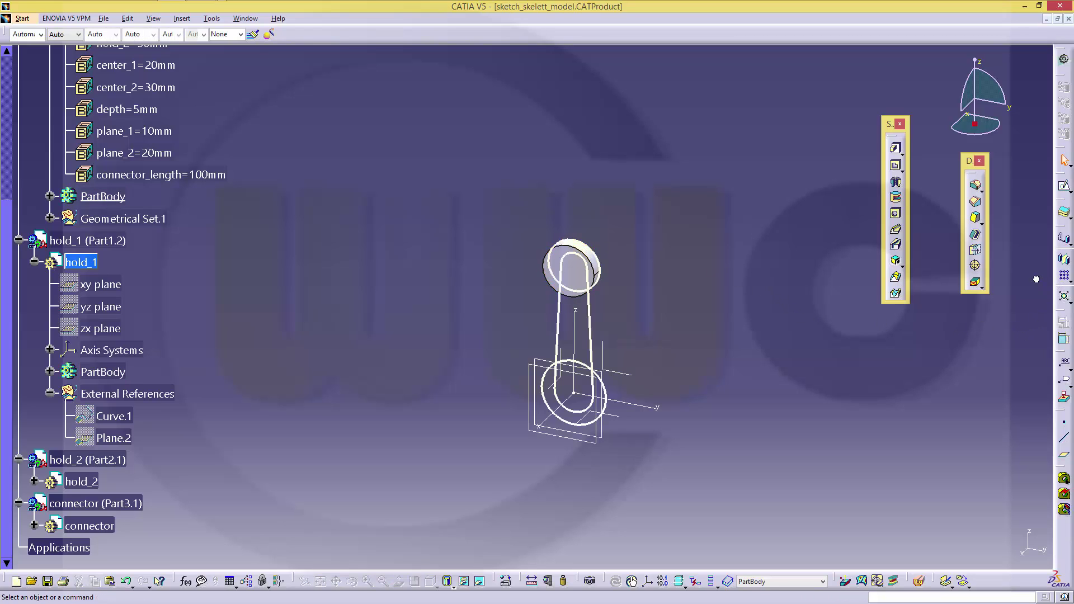
# Mirror the hold_1 body about the absolute axis system plane.
pyautogui.click(1065, 263)
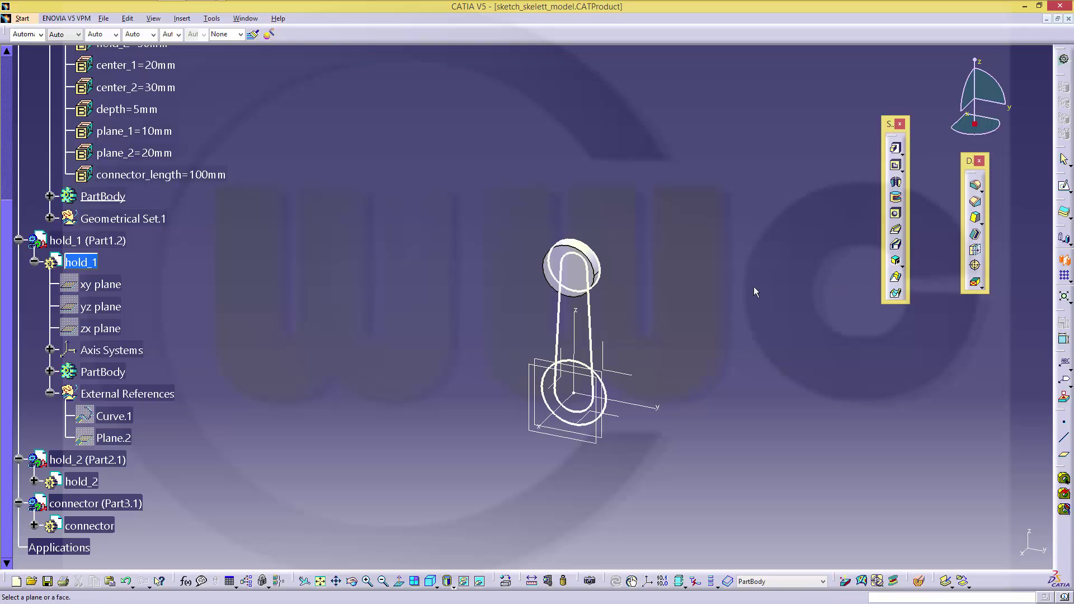
pyautogui.click(628, 377)
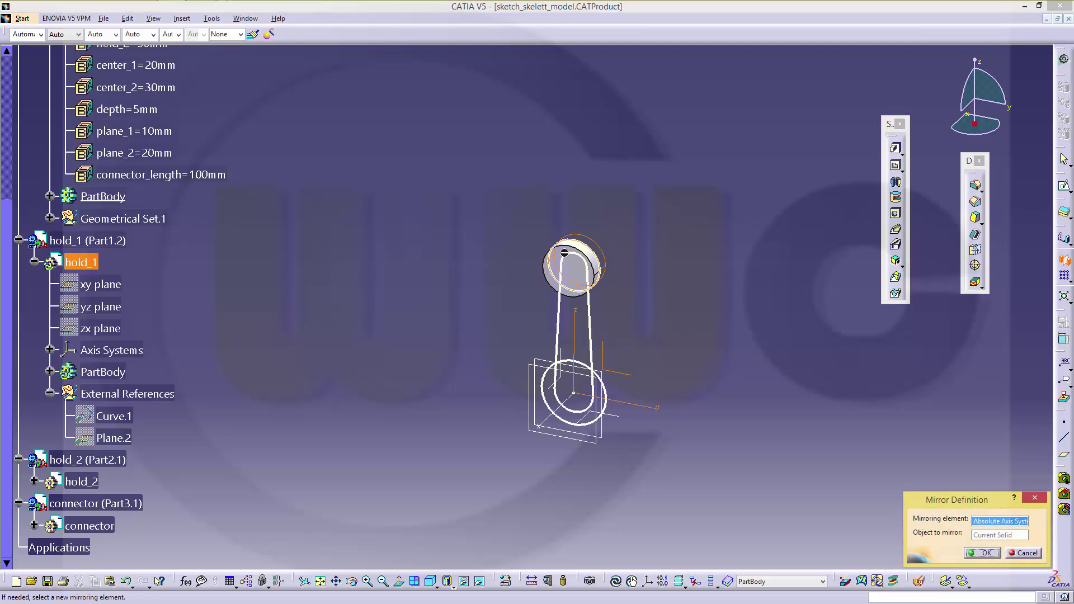
pyautogui.click(983, 553)
pyautogui.moveTo(707, 355); pyautogui.dragTo(706, 295, button='middle')
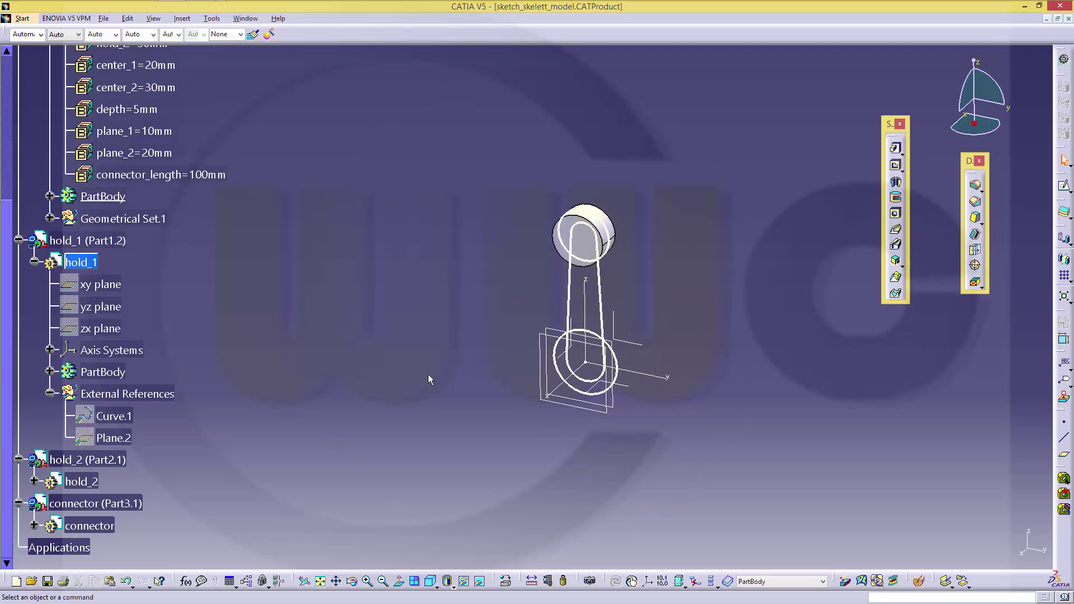
pyautogui.scroll(-2, 267, 386)
# Activate hold_2 and pad its lower circle Curve.1 up to Plane.2.
pyautogui.doubleClick(103, 380)
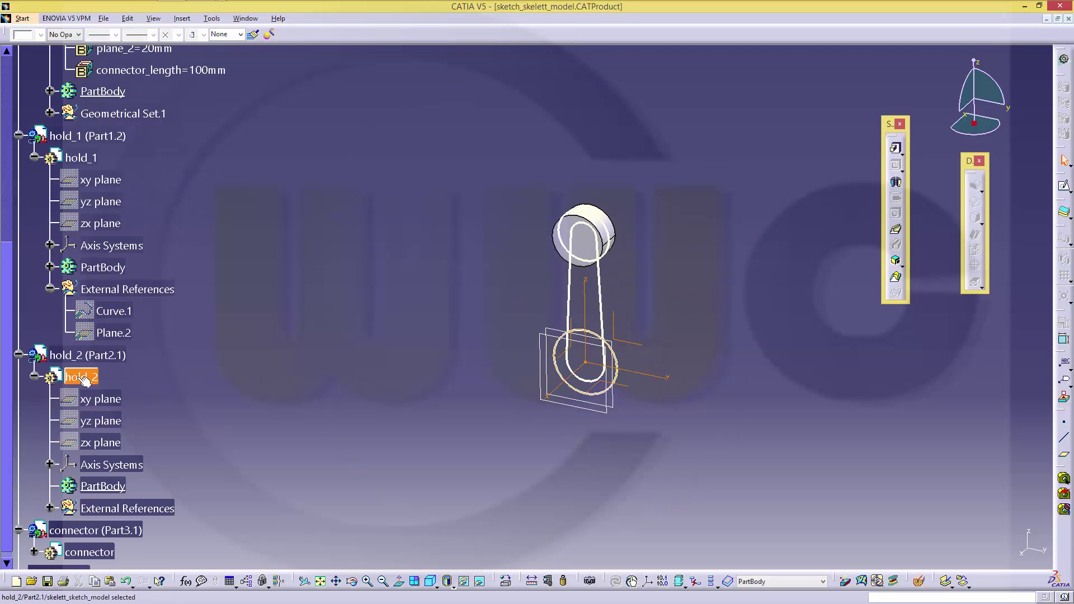
pyautogui.click(895, 150)
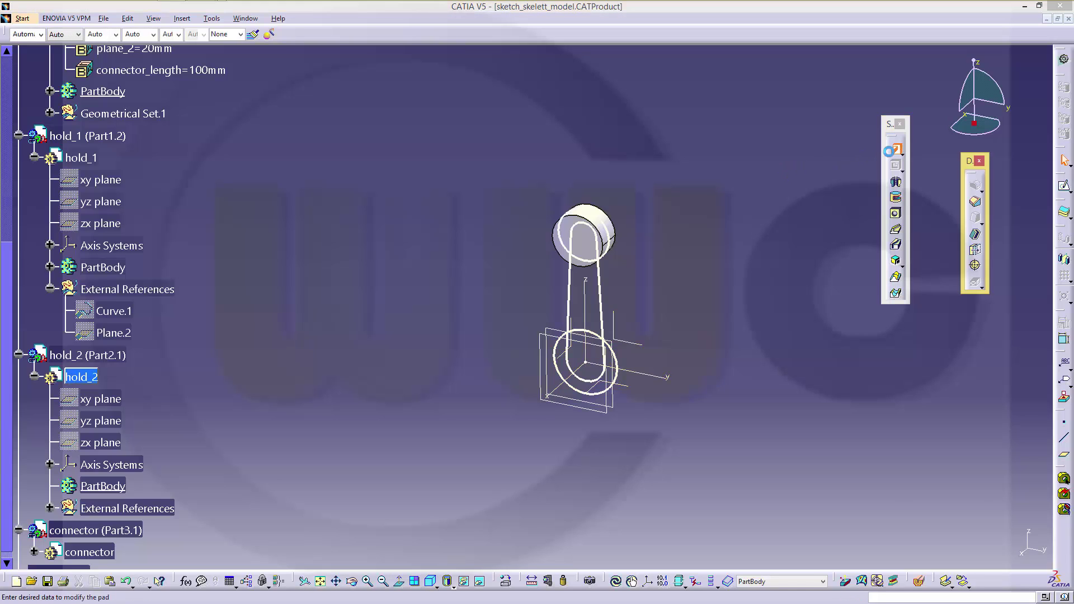
pyautogui.click(616, 360)
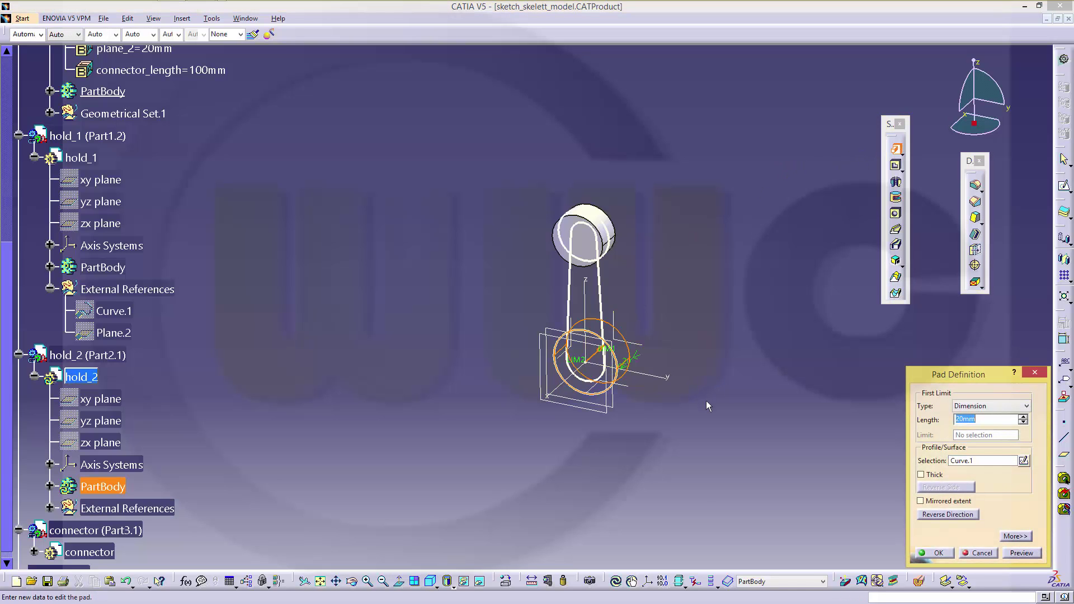
pyautogui.click(1026, 406)
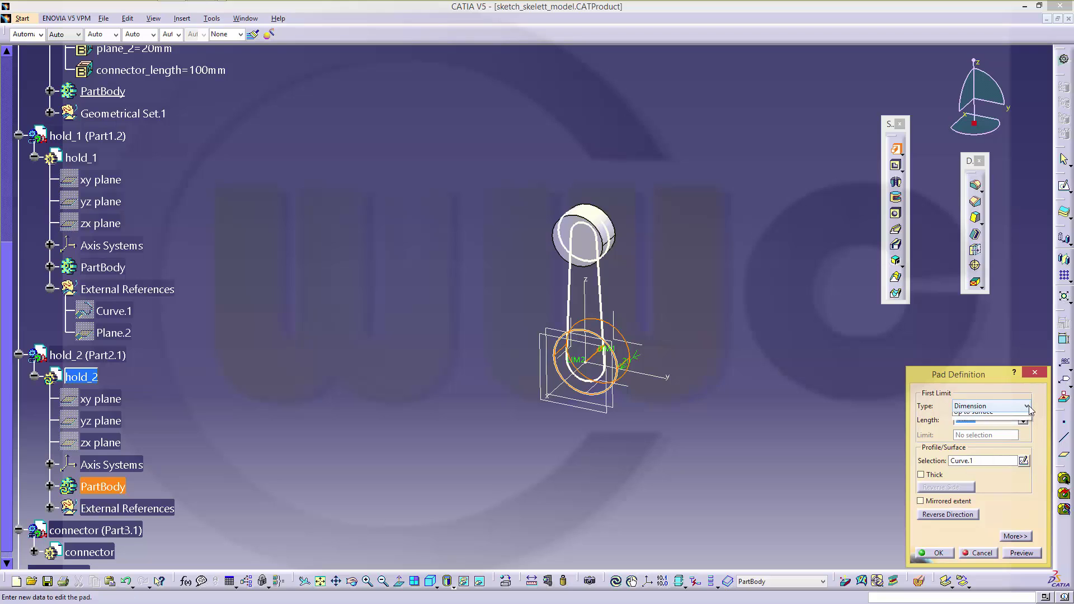
pyautogui.click(979, 444)
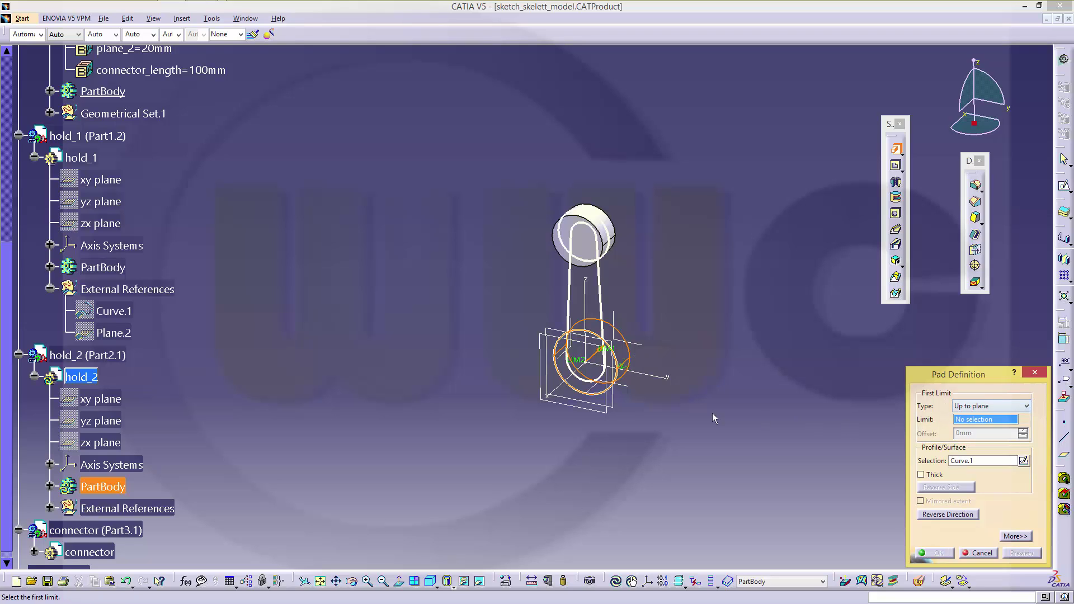
pyautogui.click(614, 412)
pyautogui.click(951, 553)
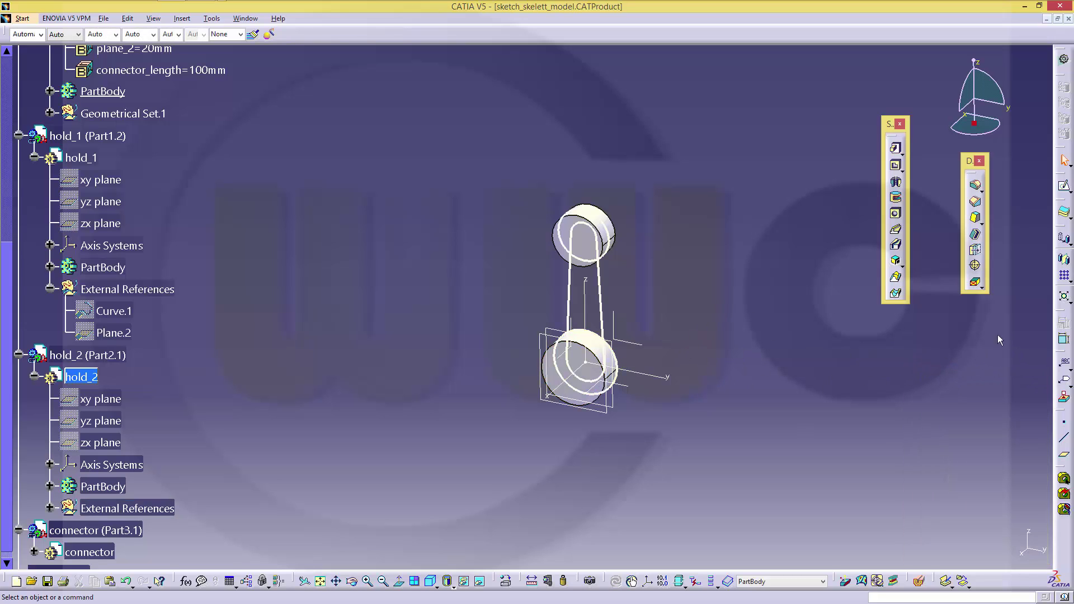
# Mirror the hold_2 body about the absolute axis system plane.
pyautogui.click(1063, 259)
pyautogui.click(640, 350)
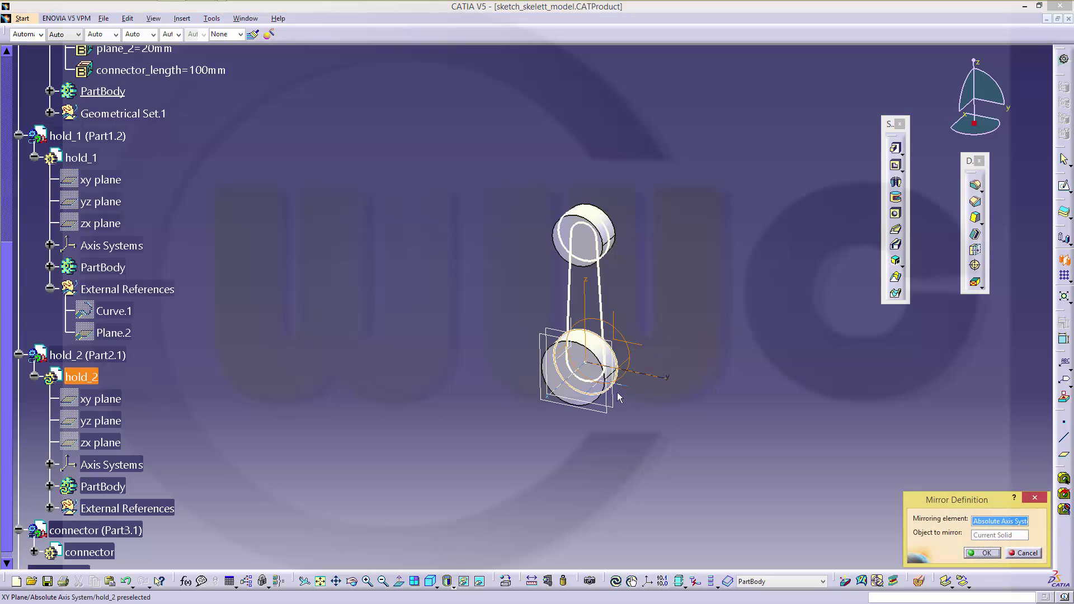
pyautogui.click(984, 553)
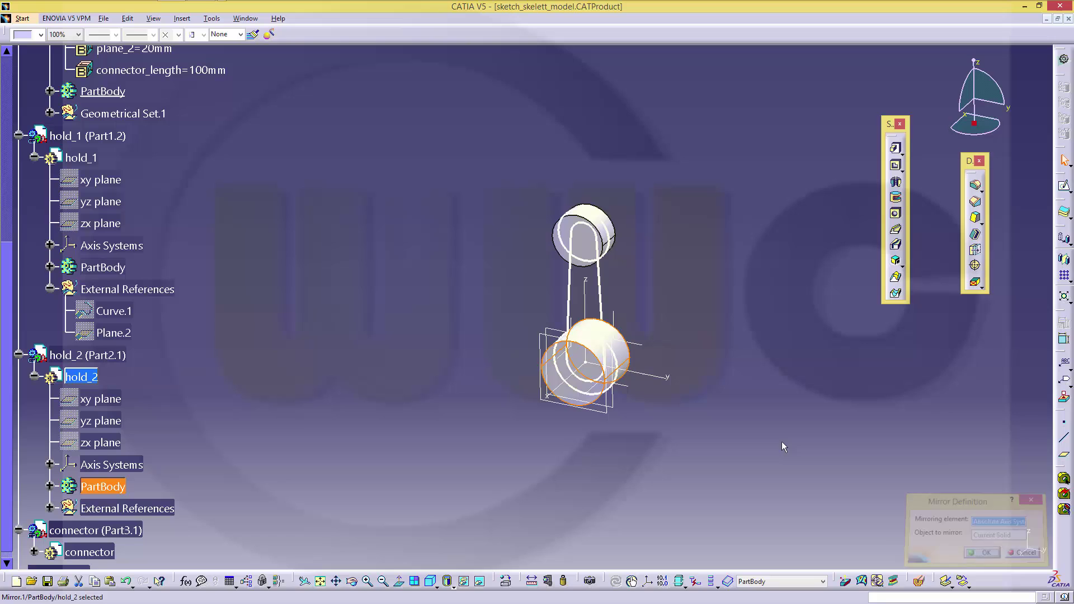
pyautogui.moveTo(582, 344); pyautogui.dragTo(683, 292, button='middle')
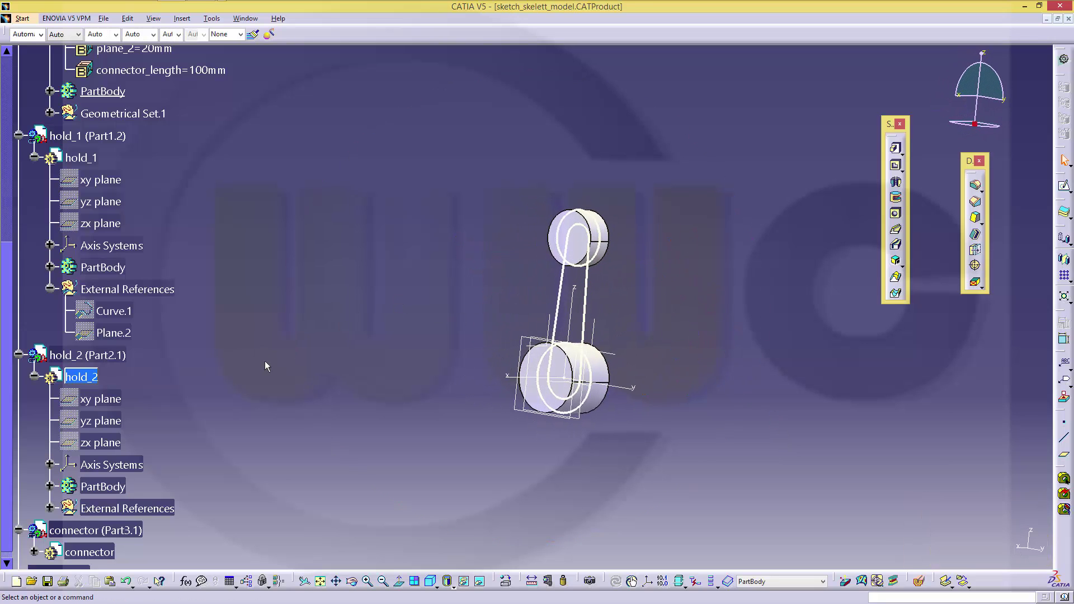
# Make connector the active part and choose its Curve.1 as the pad profile.
pyautogui.scroll(-3, 241, 372)
pyautogui.click(87, 394)
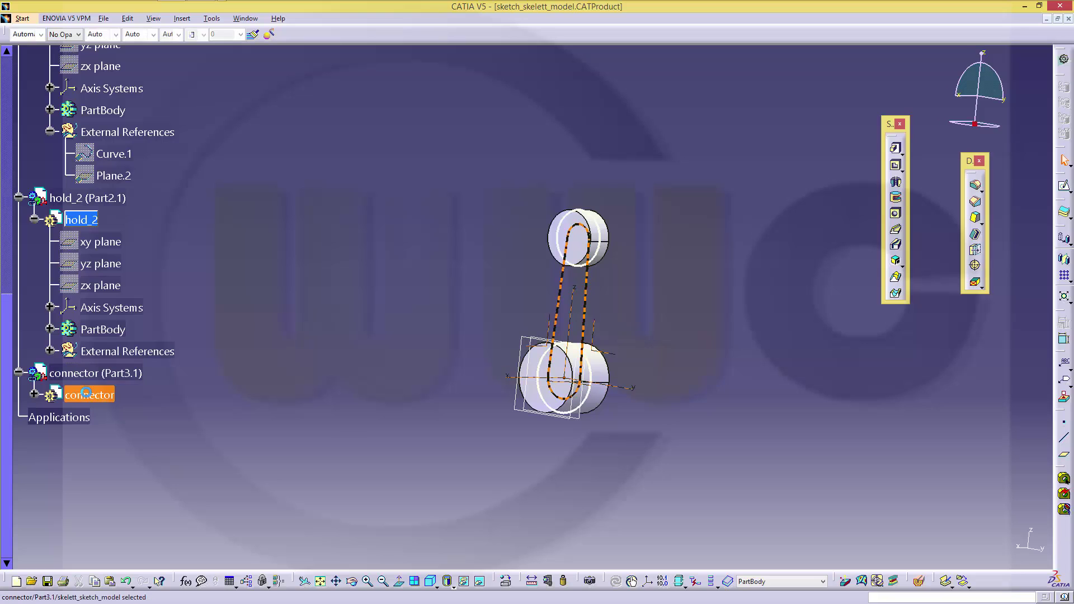
pyautogui.doubleClick(87, 394)
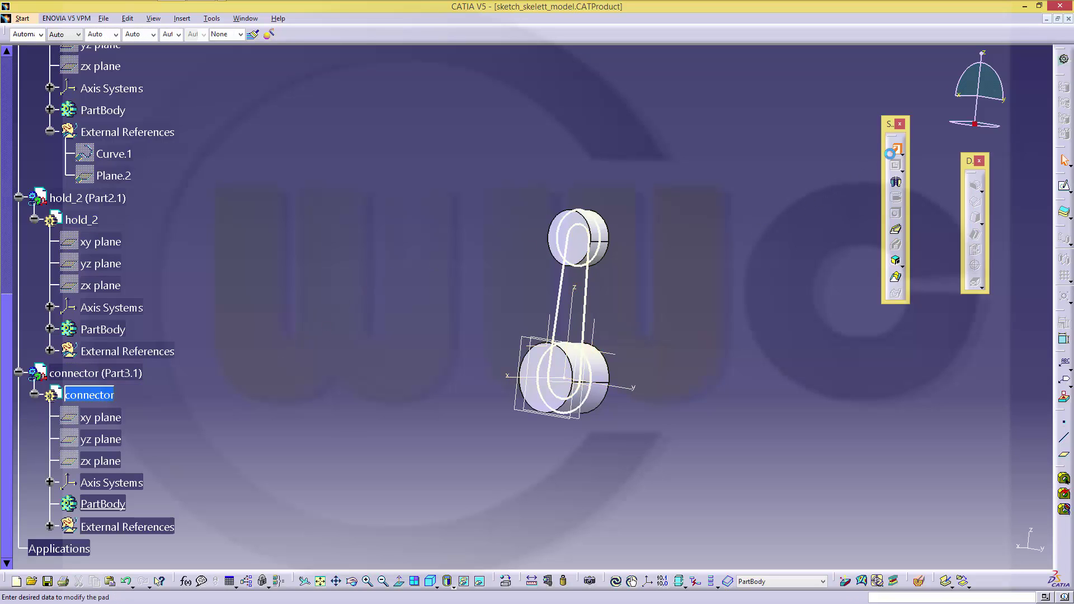
pyautogui.click(50, 526)
pyautogui.click(129, 542)
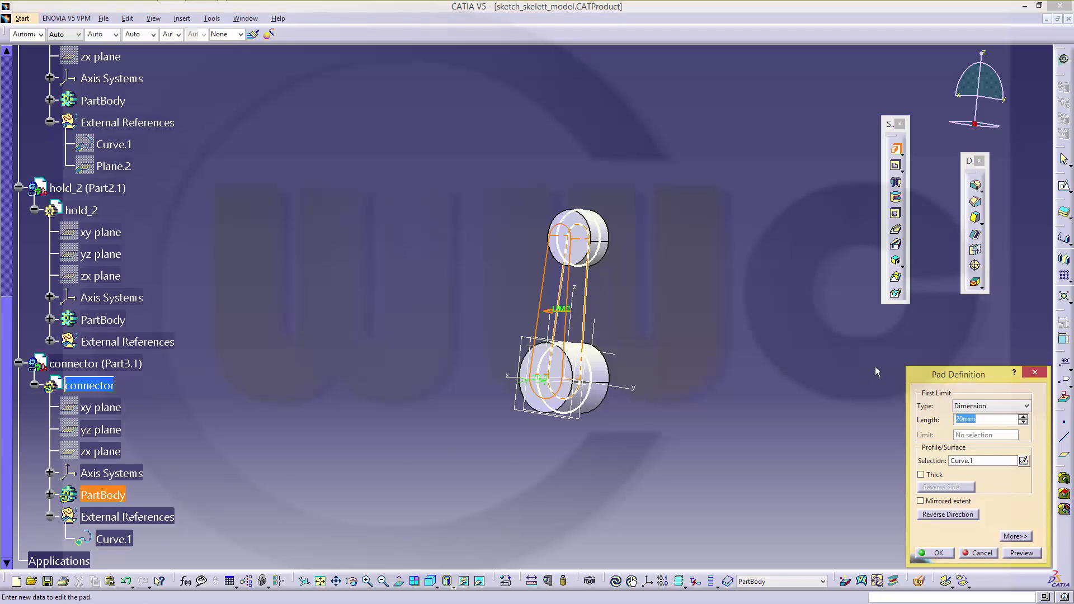
# Drive the pad length by the depth parameter formula, with Mirrored extent enabled.
pyautogui.rightClick(973, 421)
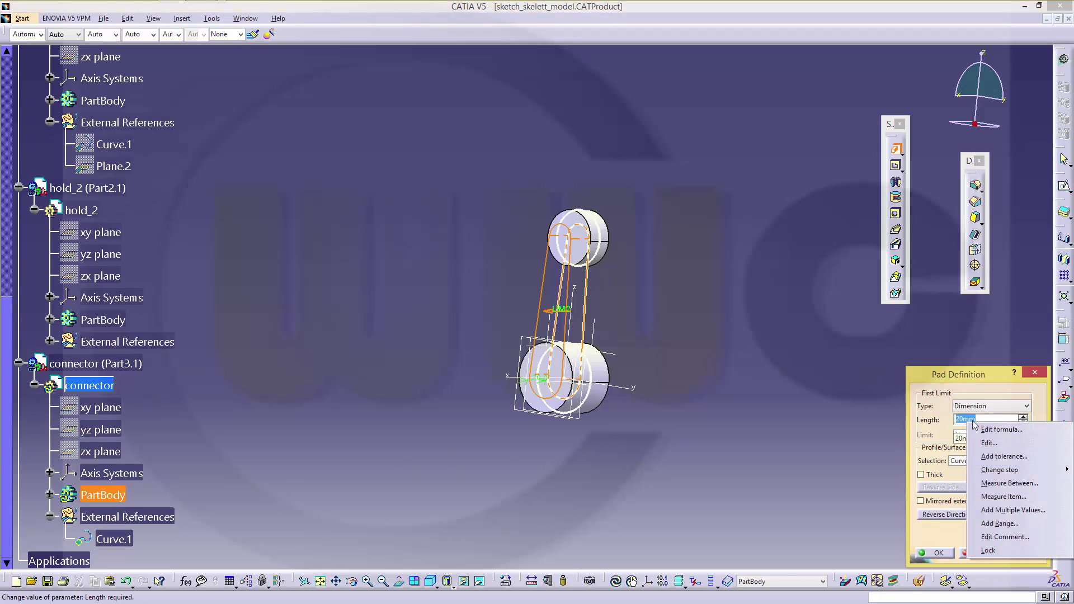
pyautogui.click(991, 429)
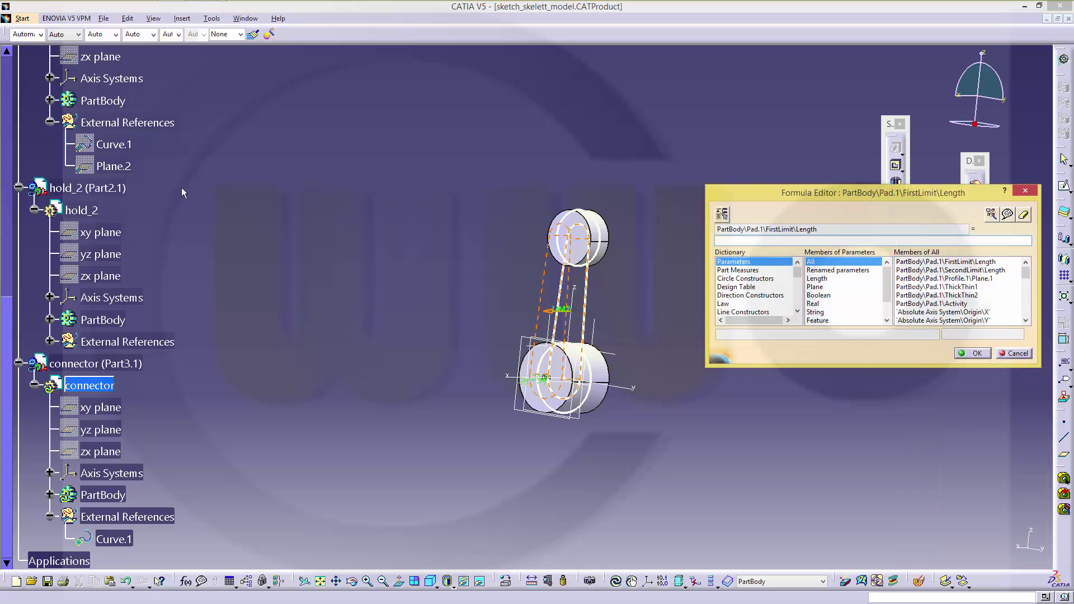
pyautogui.scroll(6, 72, 131)
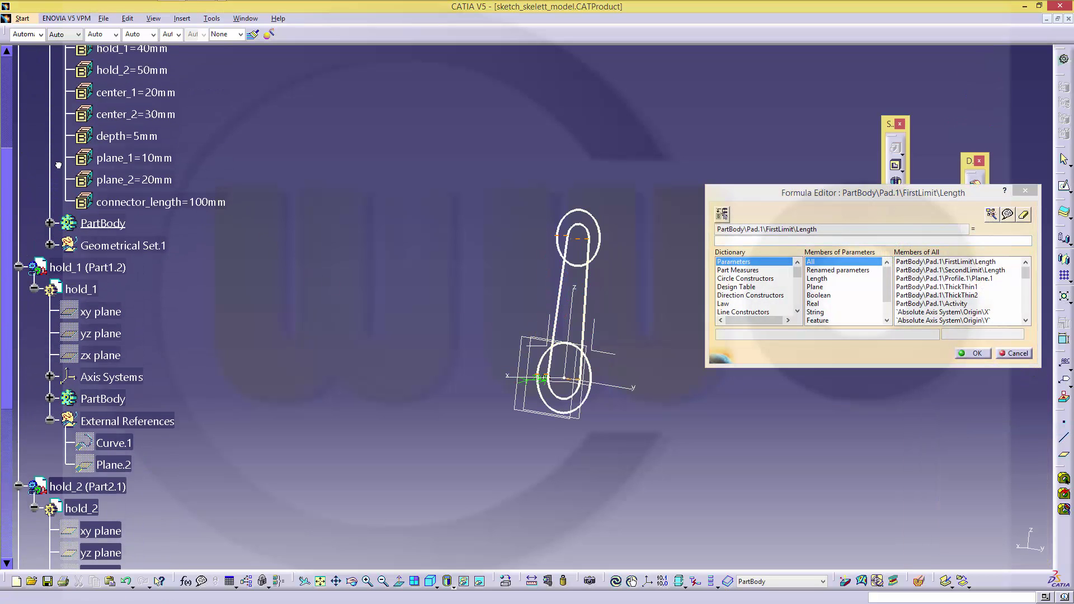
pyautogui.scroll(1, 72, 131)
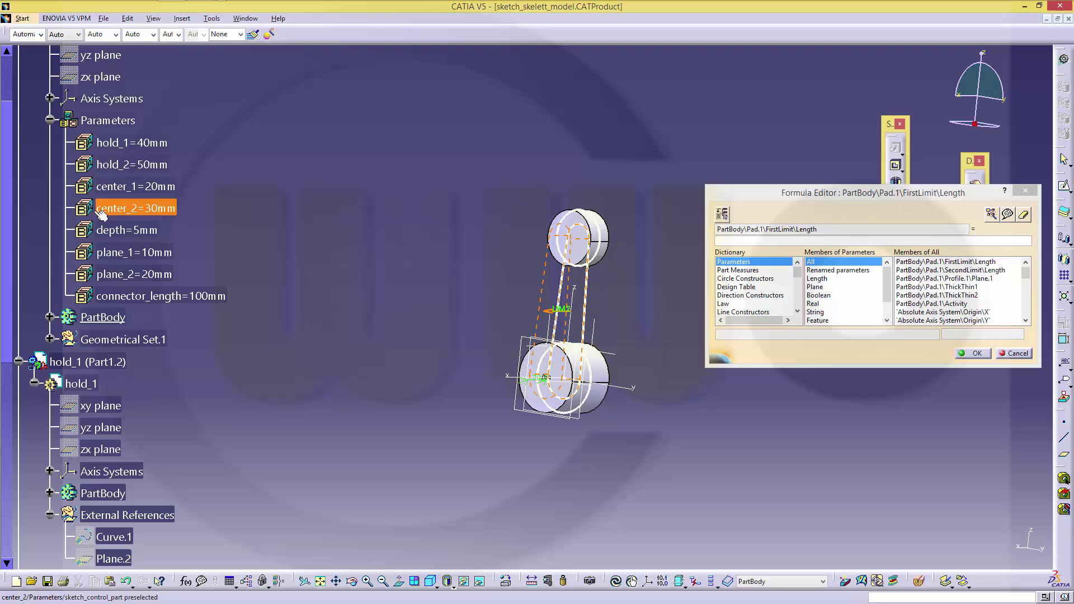
pyautogui.click(110, 230)
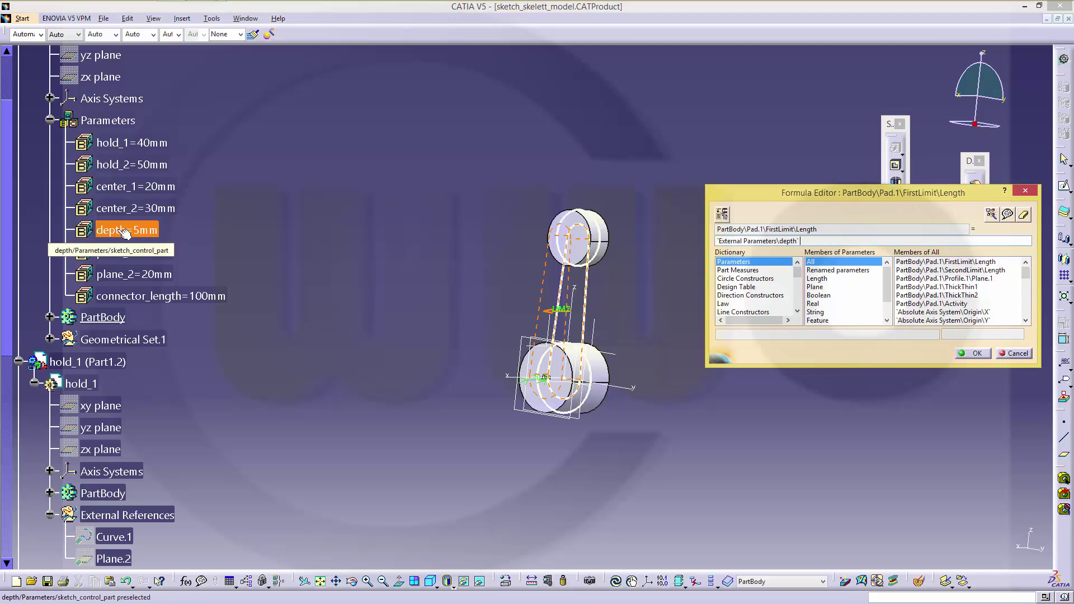
pyautogui.click(976, 353)
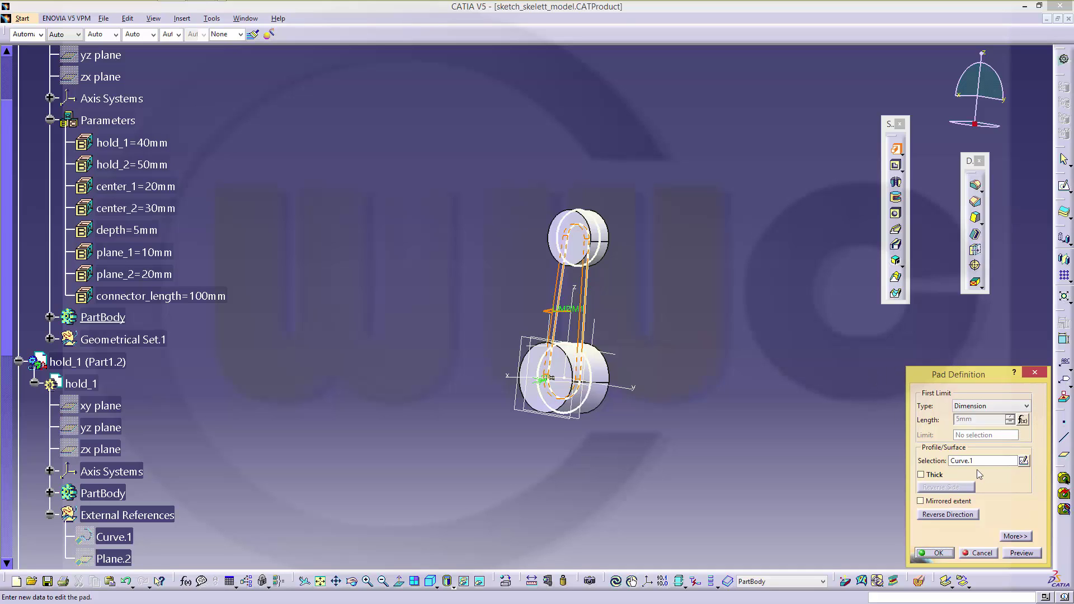
pyautogui.click(921, 502)
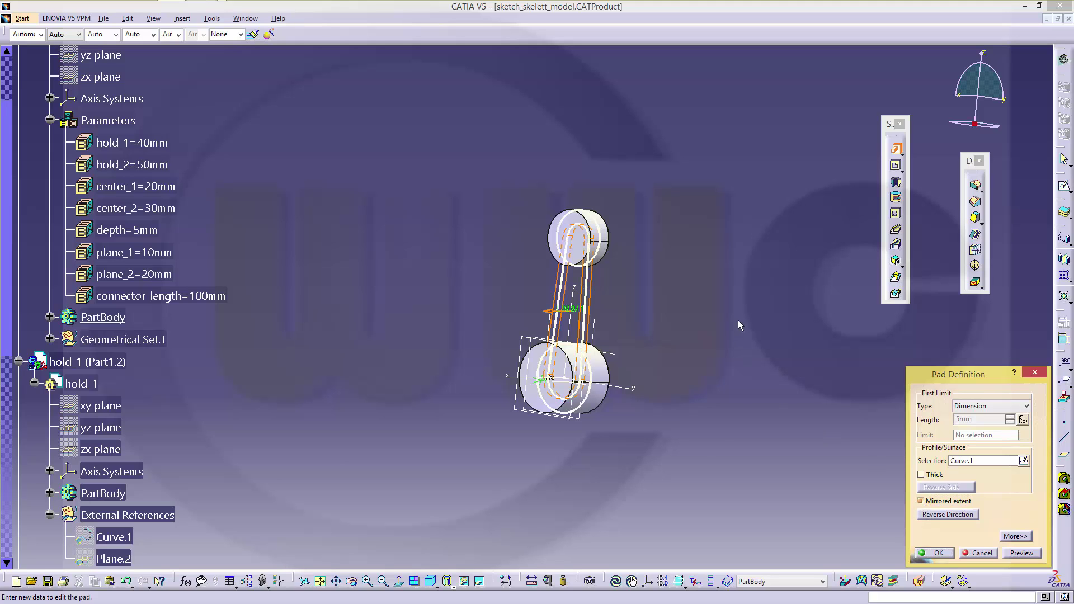
pyautogui.moveTo(737, 320); pyautogui.dragTo(744, 480, button='middle')
pyautogui.click(937, 553)
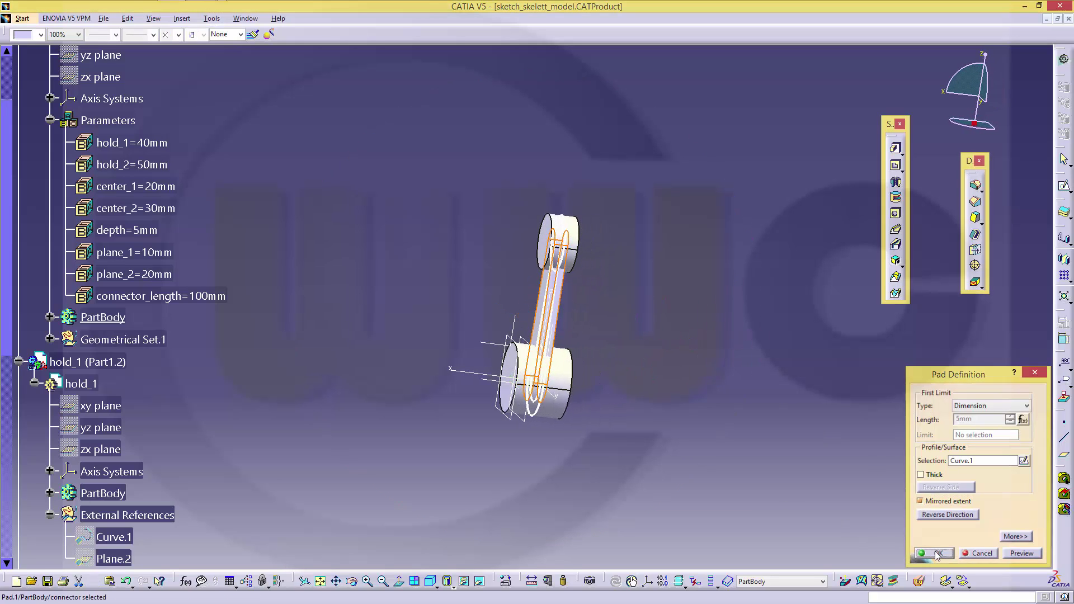
pyautogui.moveTo(688, 311); pyautogui.dragTo(632, 348, button='middle')
pyautogui.scroll(-1, 307, 306)
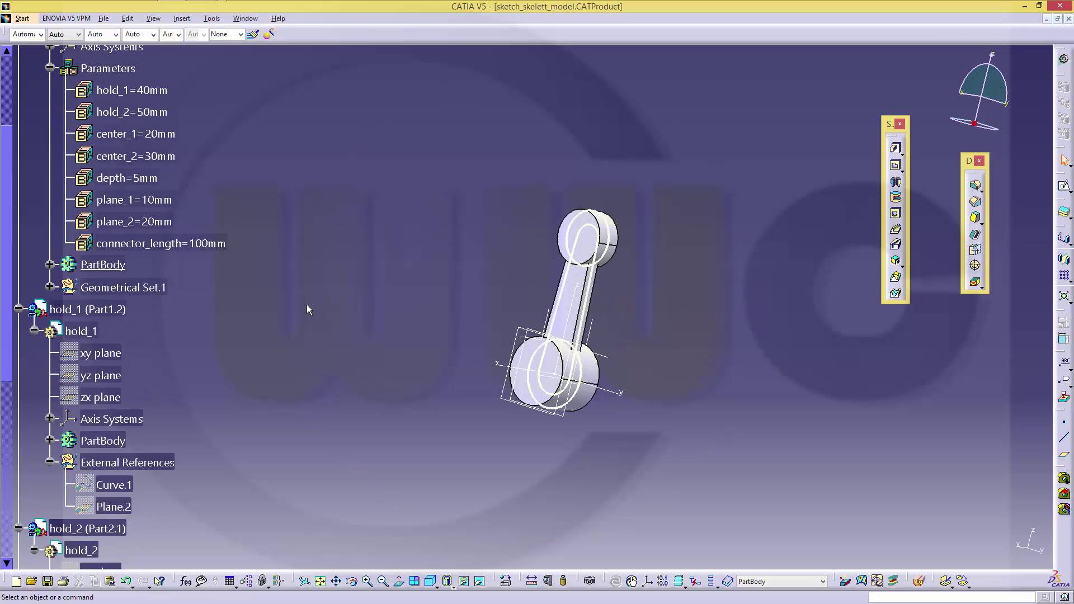
pyautogui.scroll(3, 307, 306)
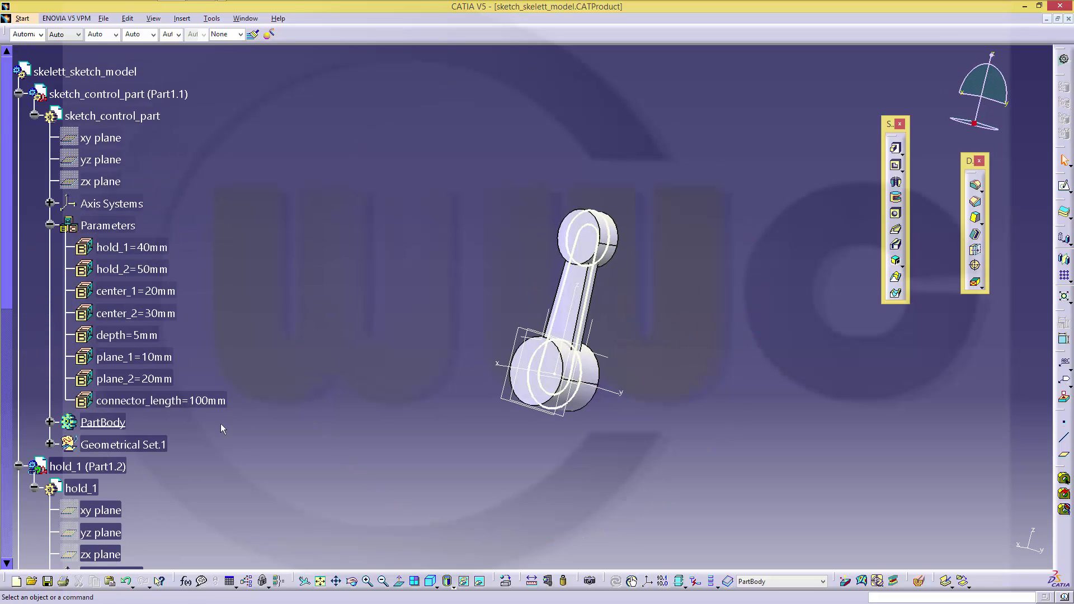
pyautogui.moveTo(438, 364); pyautogui.dragTo(302, 385, button='middle')
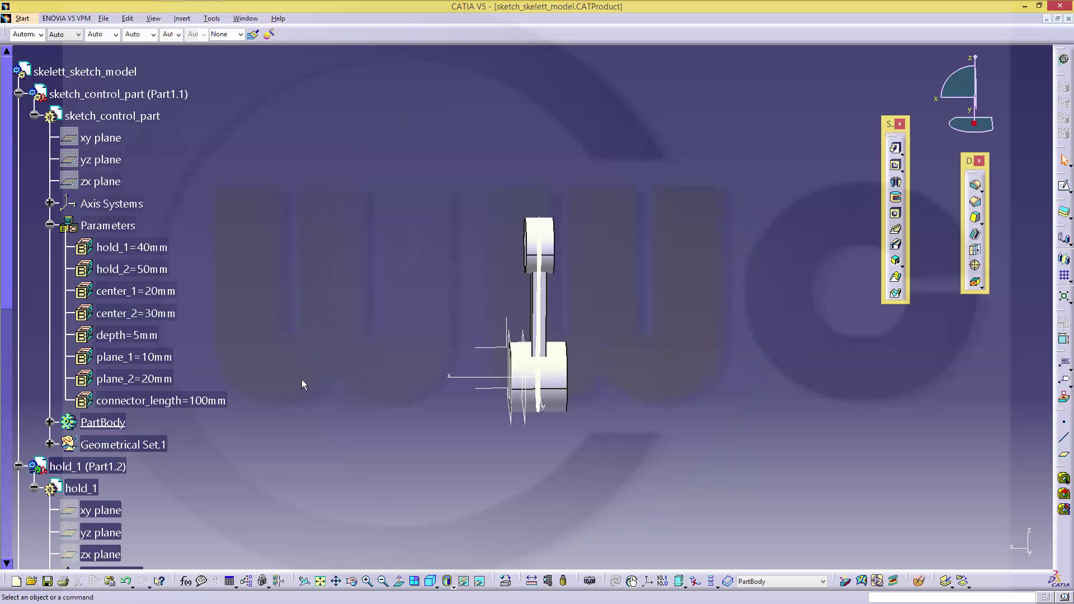
pyautogui.click(153, 357)
pyautogui.doubleClick(154, 357)
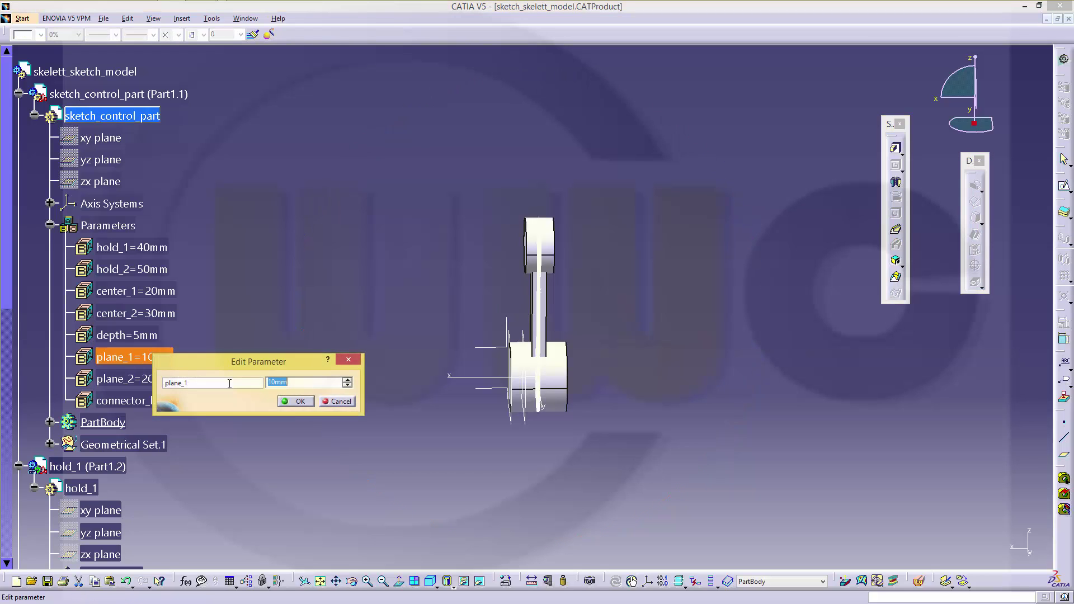
pyautogui.write('20')
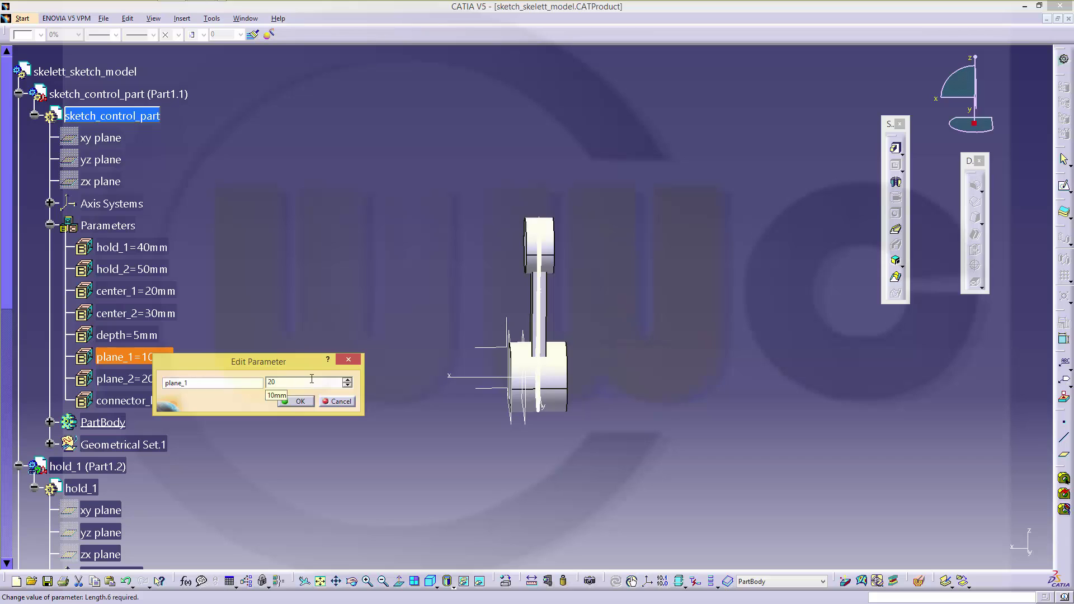
pyautogui.press('Return')
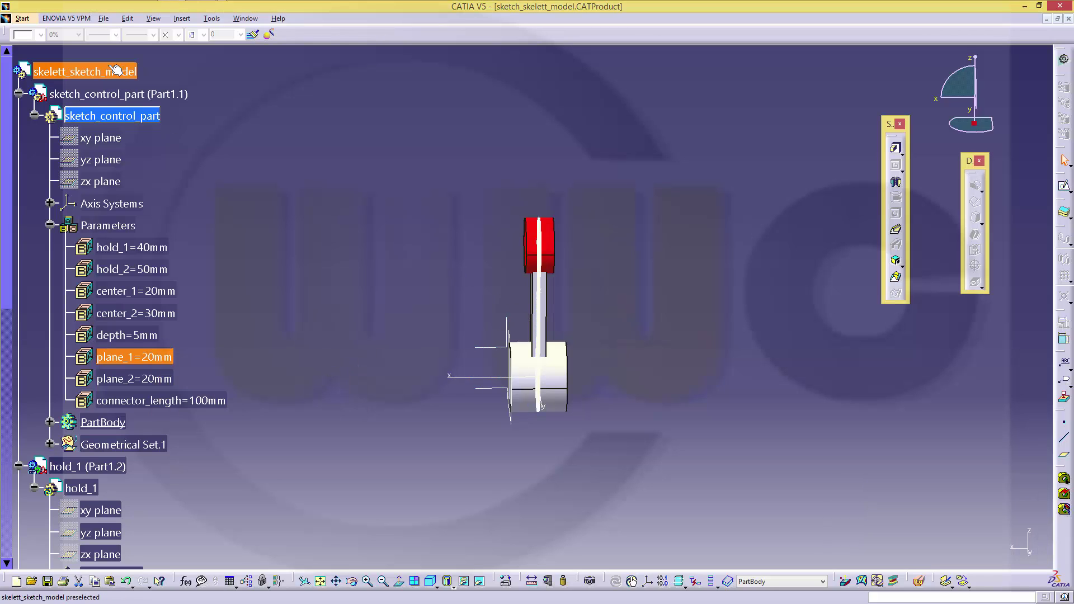
pyautogui.doubleClick(116, 70)
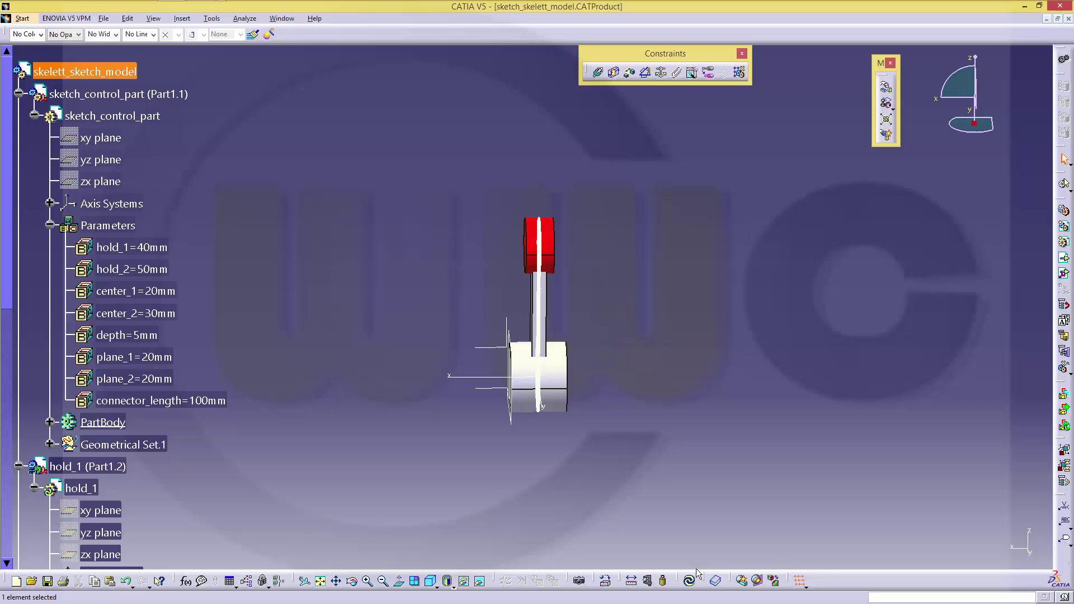
pyautogui.click(690, 583)
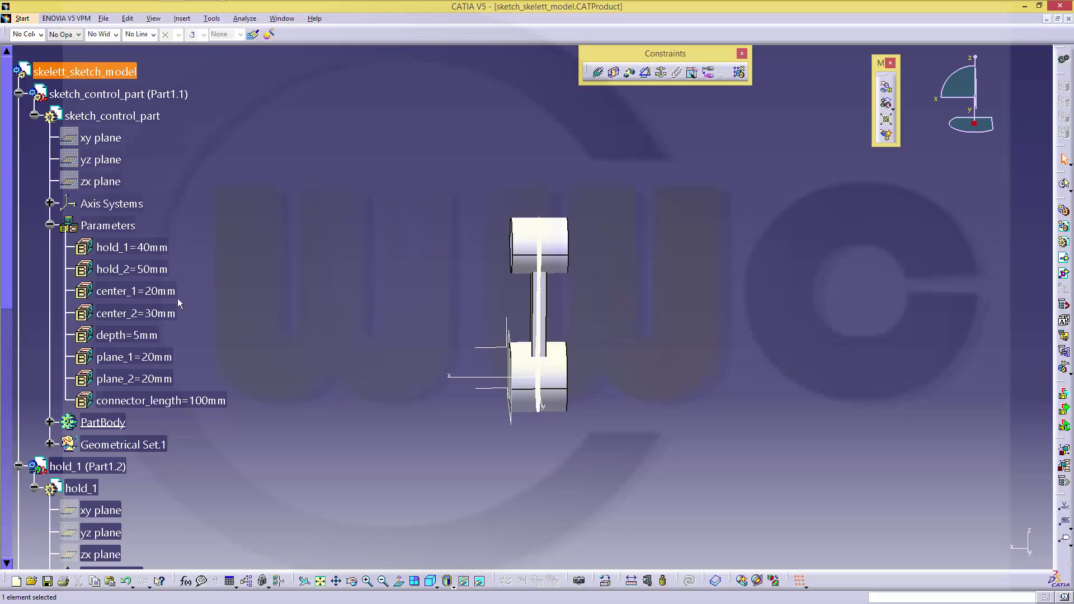
pyautogui.doubleClick(168, 362)
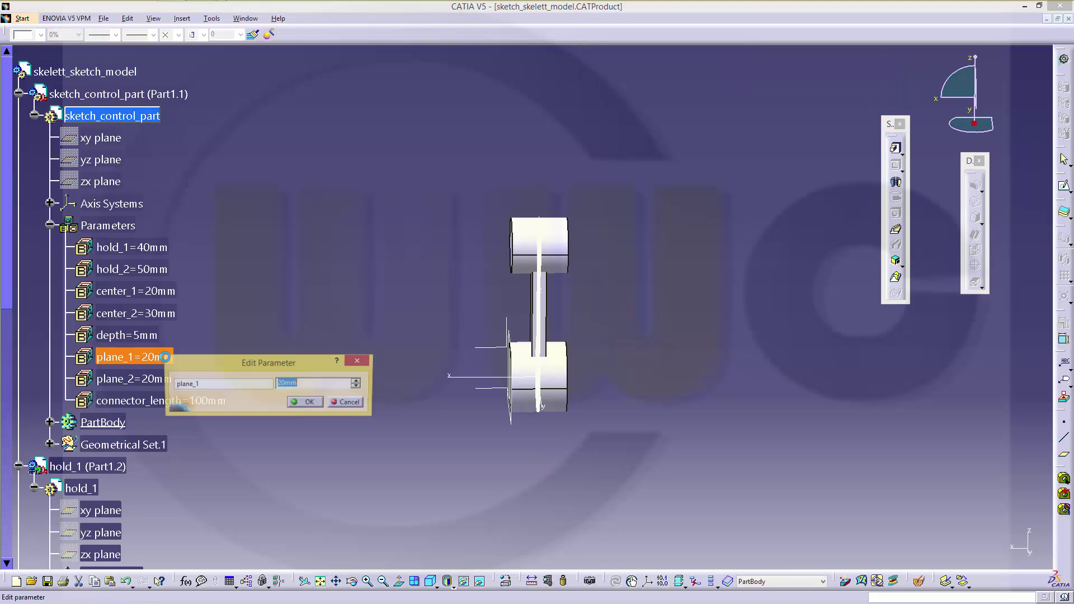
pyautogui.write('10')
pyautogui.click(296, 402)
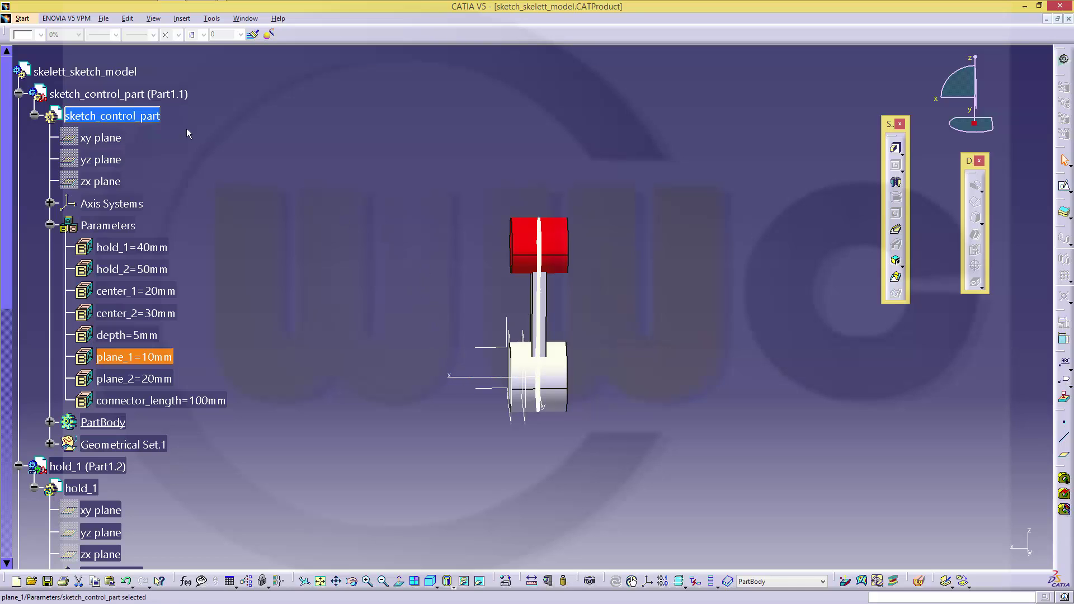
pyautogui.doubleClick(84, 72)
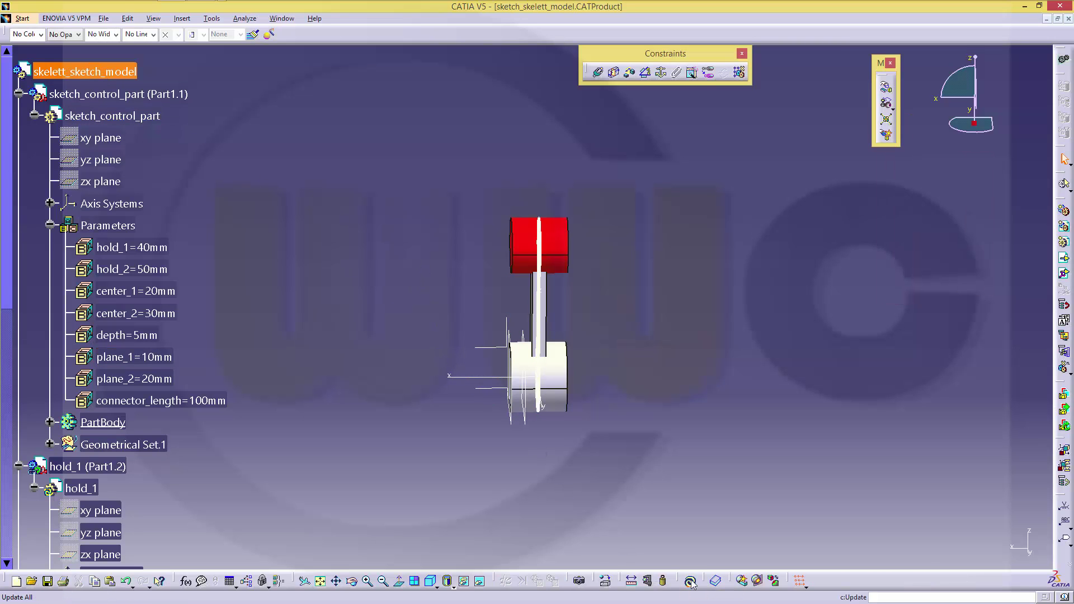
pyautogui.click(690, 582)
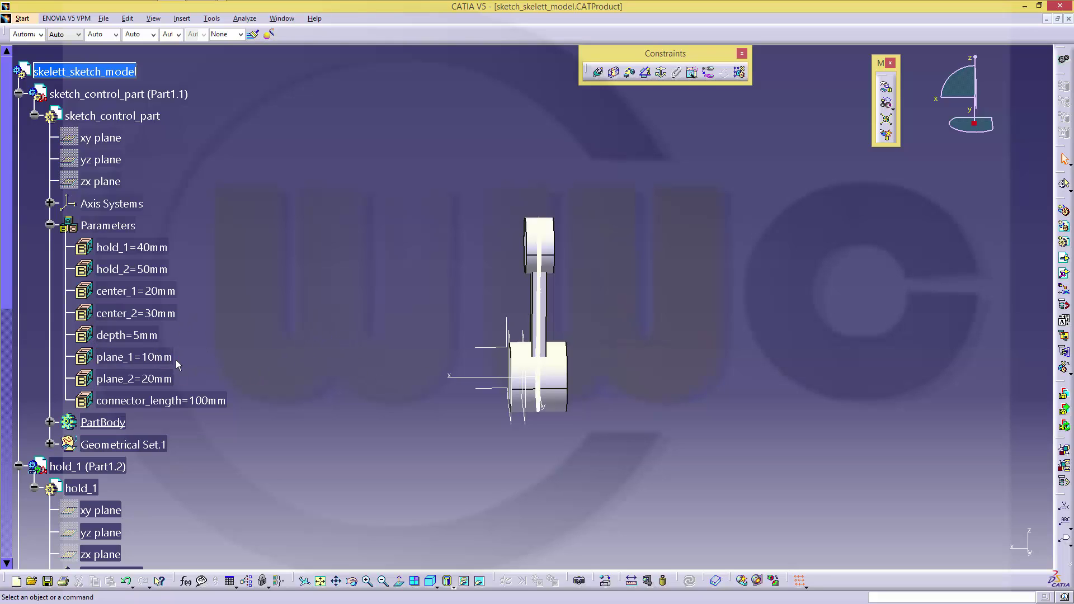
# In the skeleton part, change connector_length to 120mm.
pyautogui.doubleClick(218, 400)
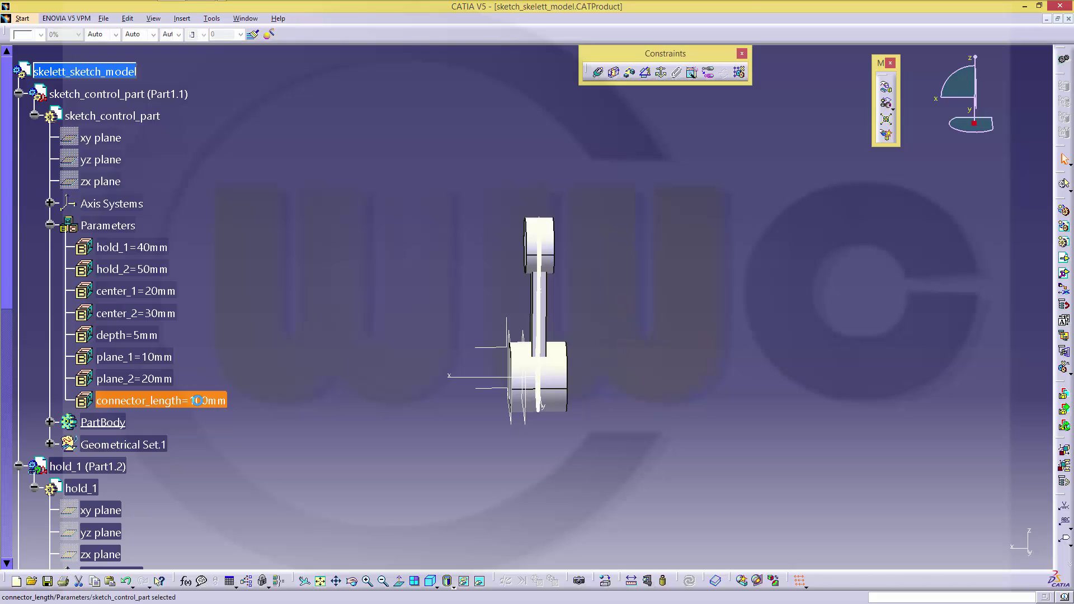
pyautogui.doubleClick(212, 401)
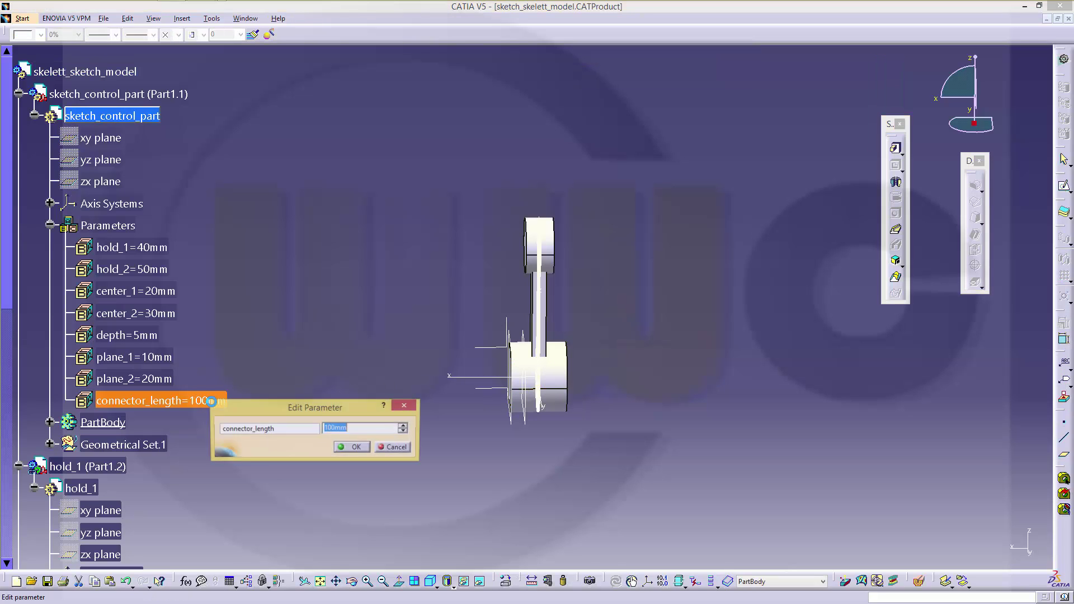
pyautogui.write('120')
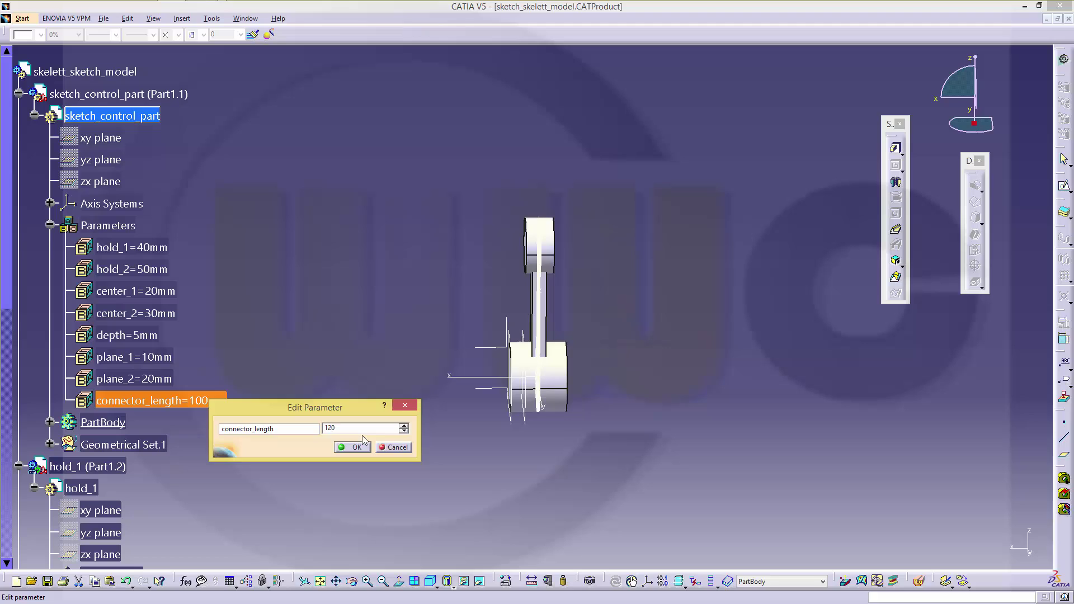
pyautogui.click(362, 442)
pyautogui.moveTo(460, 293); pyautogui.dragTo(590, 326, button='middle')
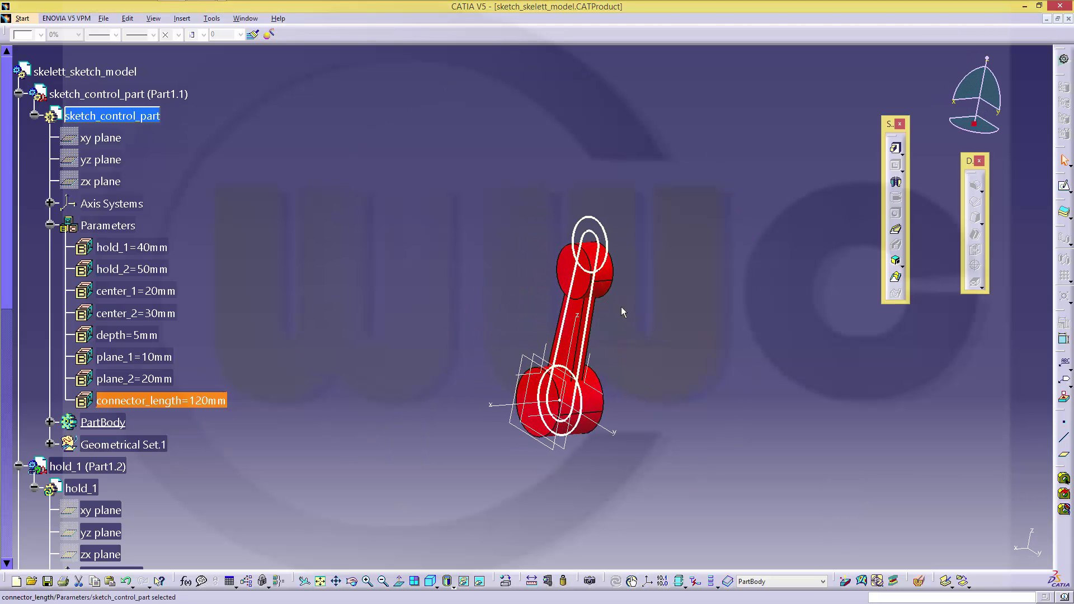
# Activate the root assembly and Update All to lengthen the rod.
pyautogui.doubleClick(110, 75)
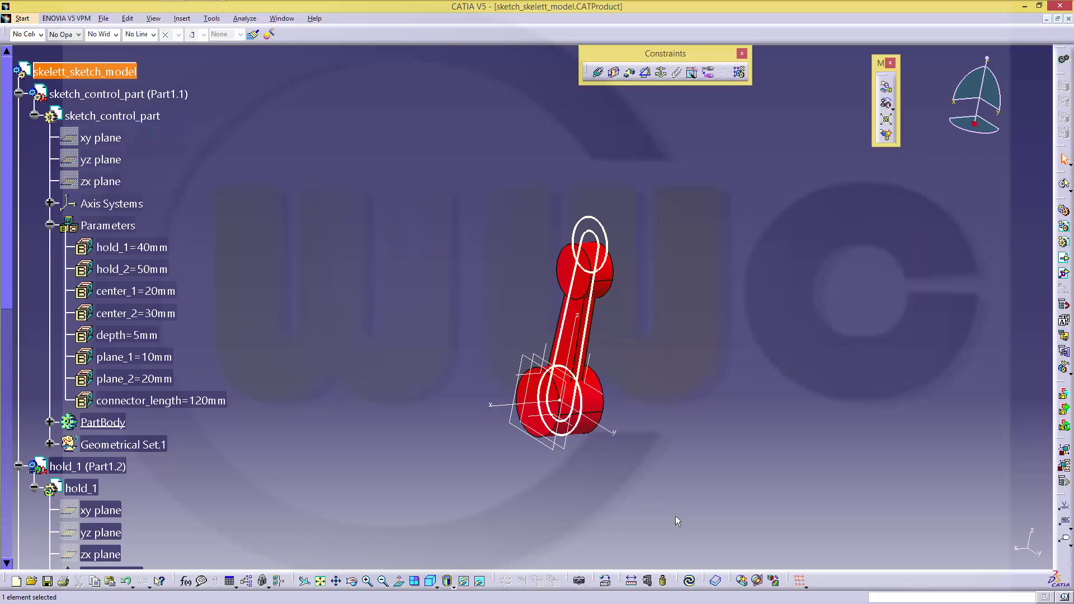
pyautogui.click(691, 582)
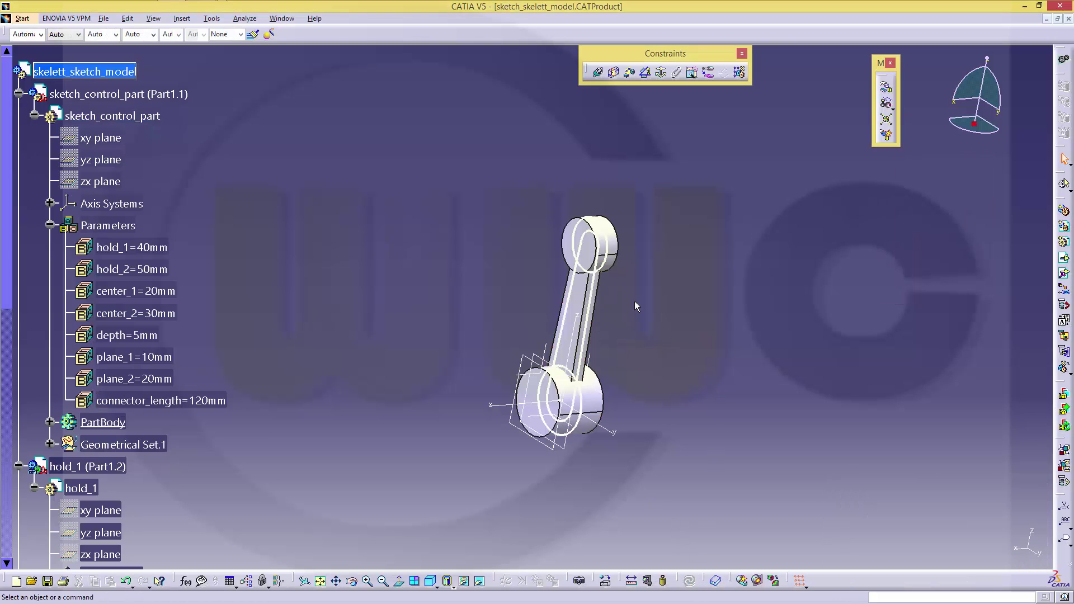
pyautogui.keyDown('ctrl'); pyautogui.moveTo(658, 389); pyautogui.dragTo(574, 272, button='middle'); pyautogui.keyUp('ctrl')
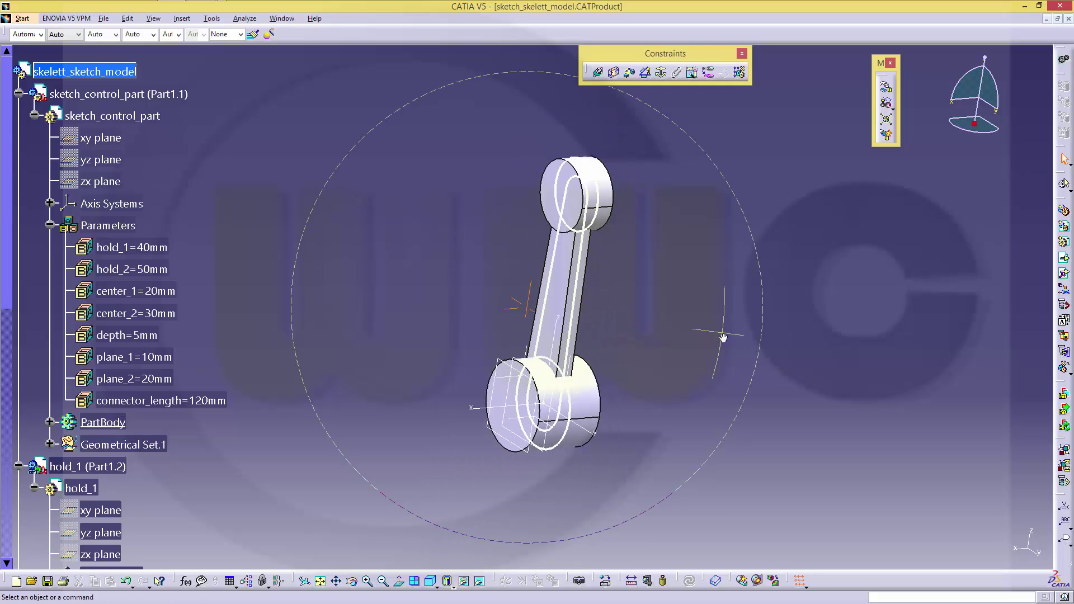
pyautogui.keyDown('ctrl'); pyautogui.moveTo(702, 334); pyautogui.dragTo(722, 309, button='middle'); pyautogui.keyUp('ctrl')
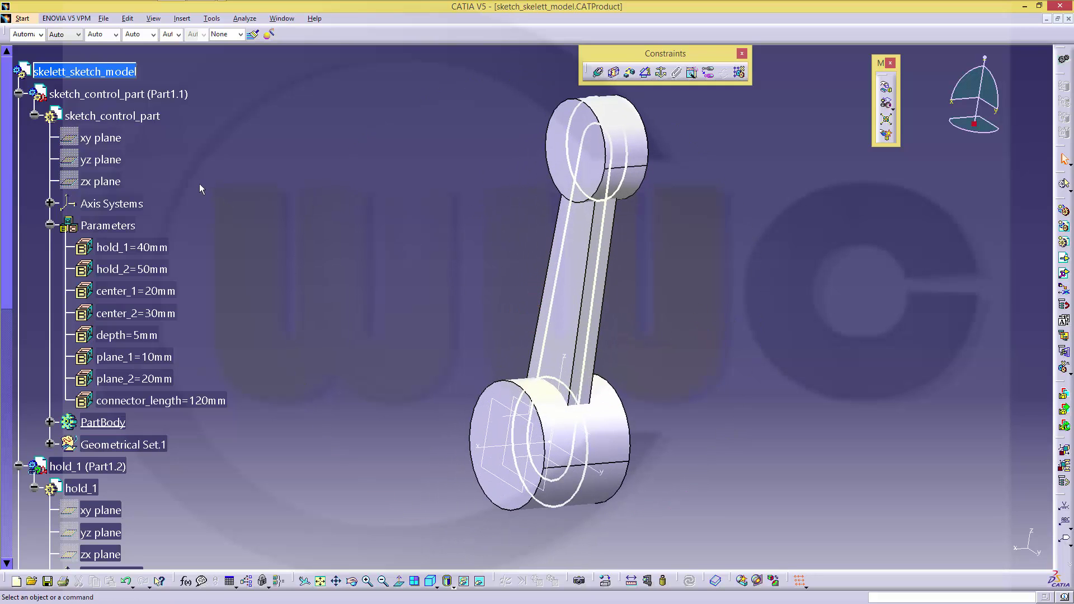